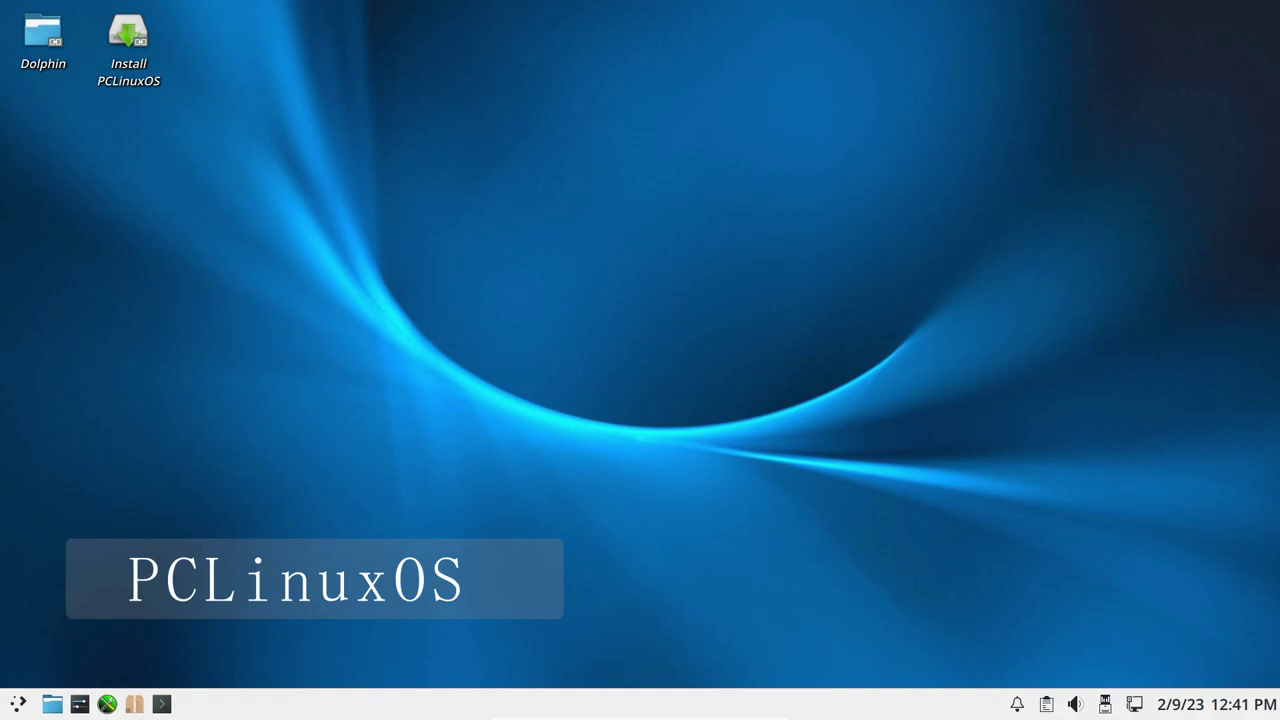
# Open the Konsole terminal and view its About KDE and About Konsole information, closing each window after reading
pyautogui.click(161, 704)
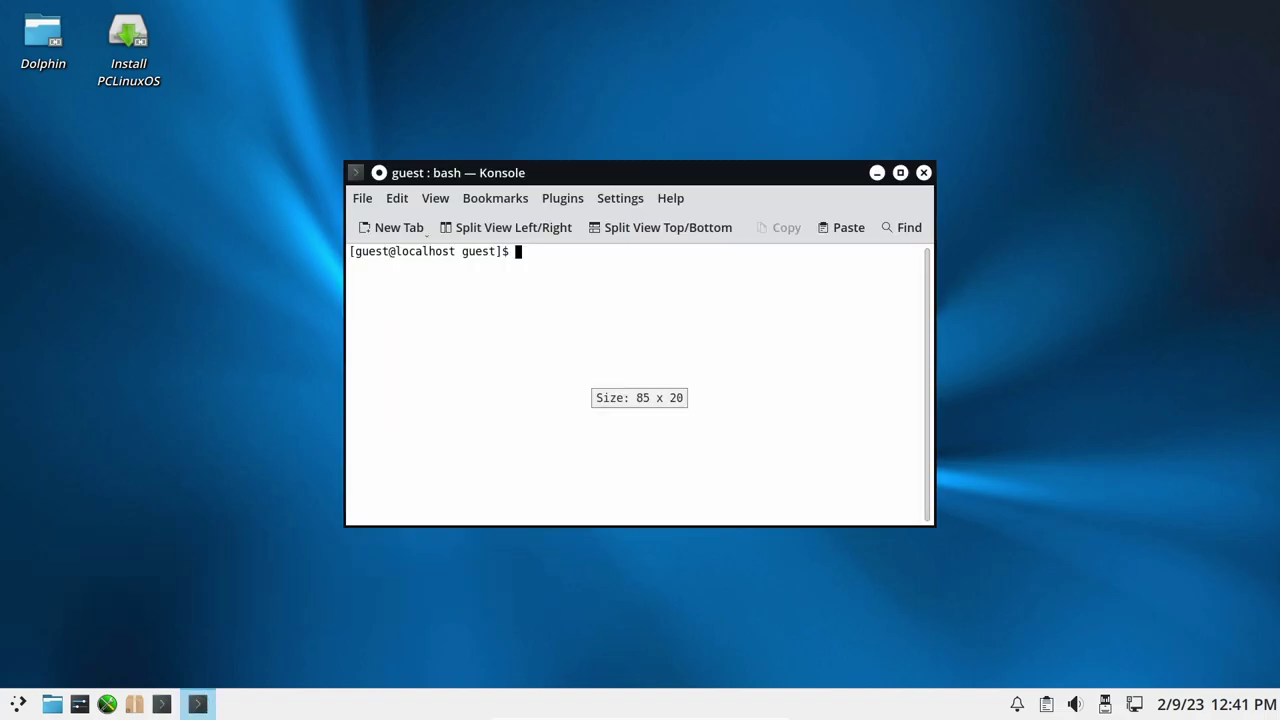
pyautogui.click(670, 198)
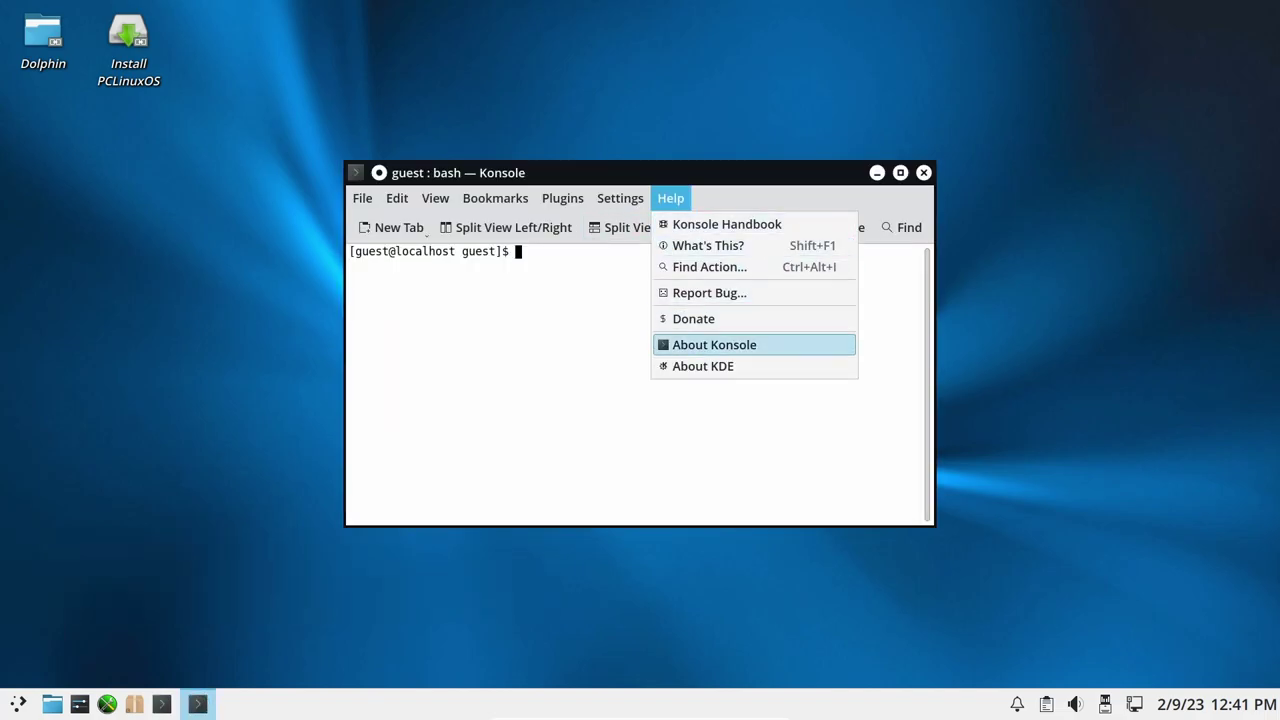
pyautogui.press('Return')
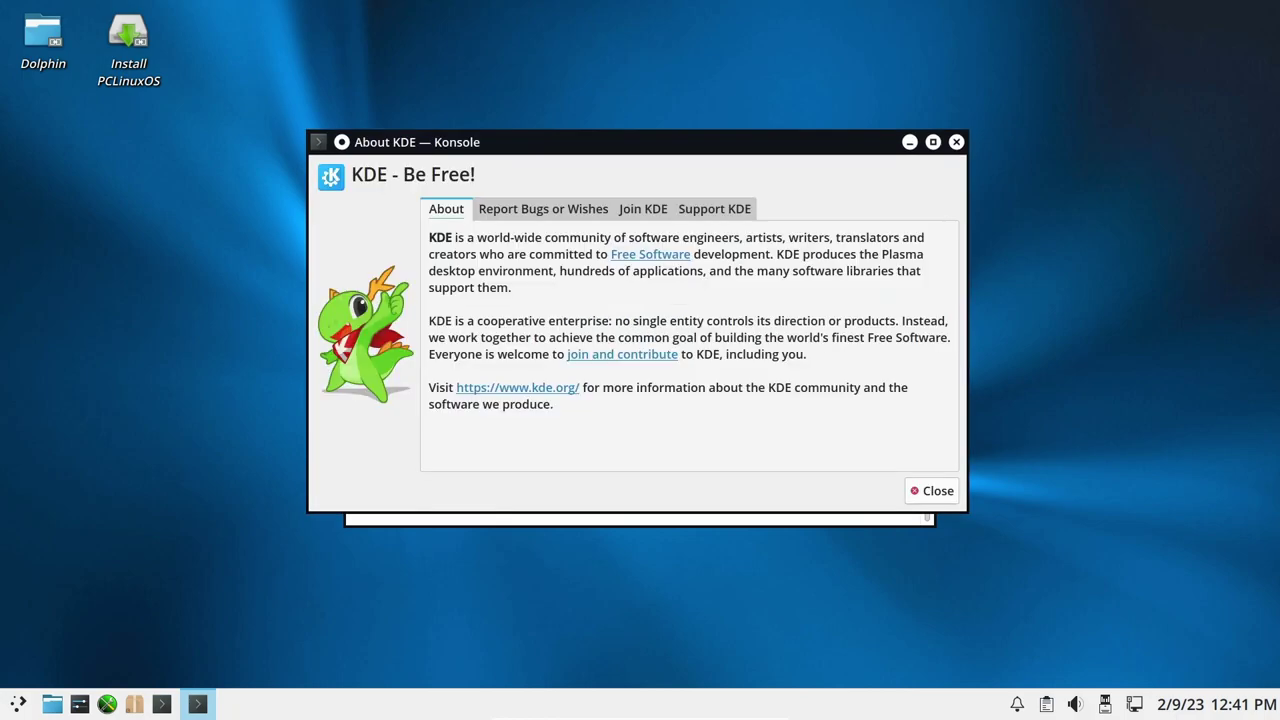
pyautogui.press('Escape')
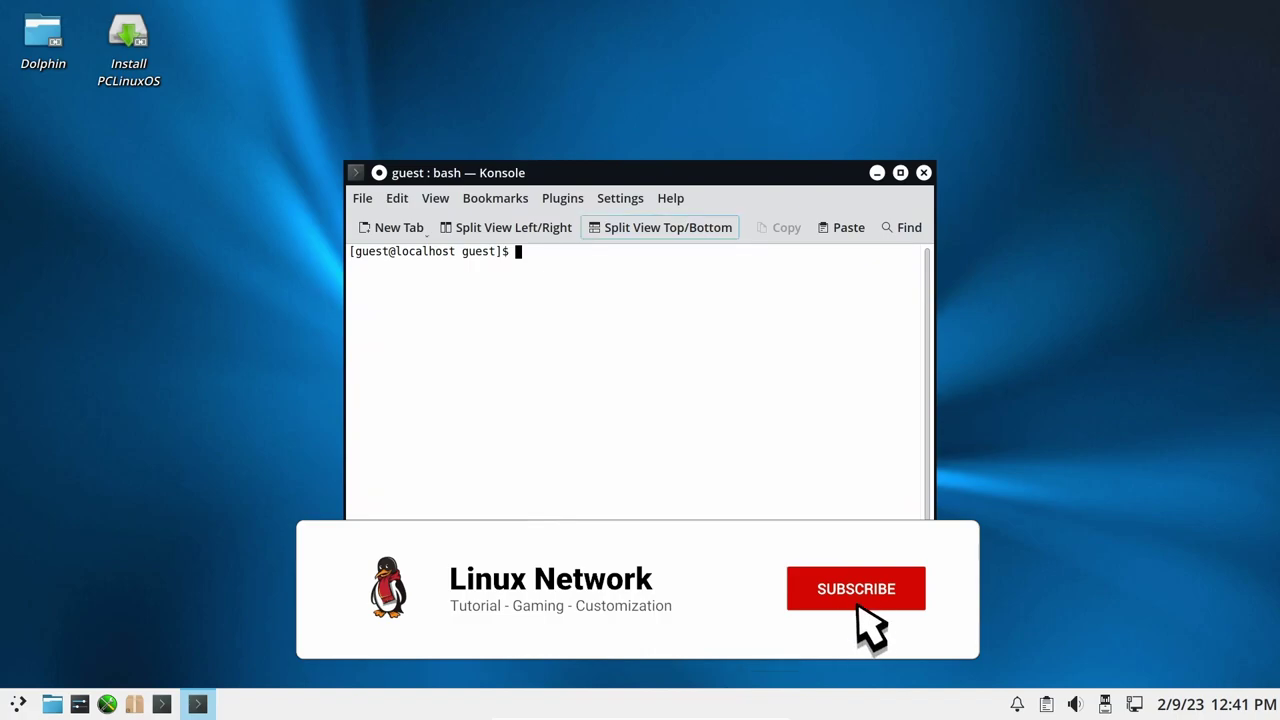
pyautogui.click(670, 198)
pyautogui.click(714, 340)
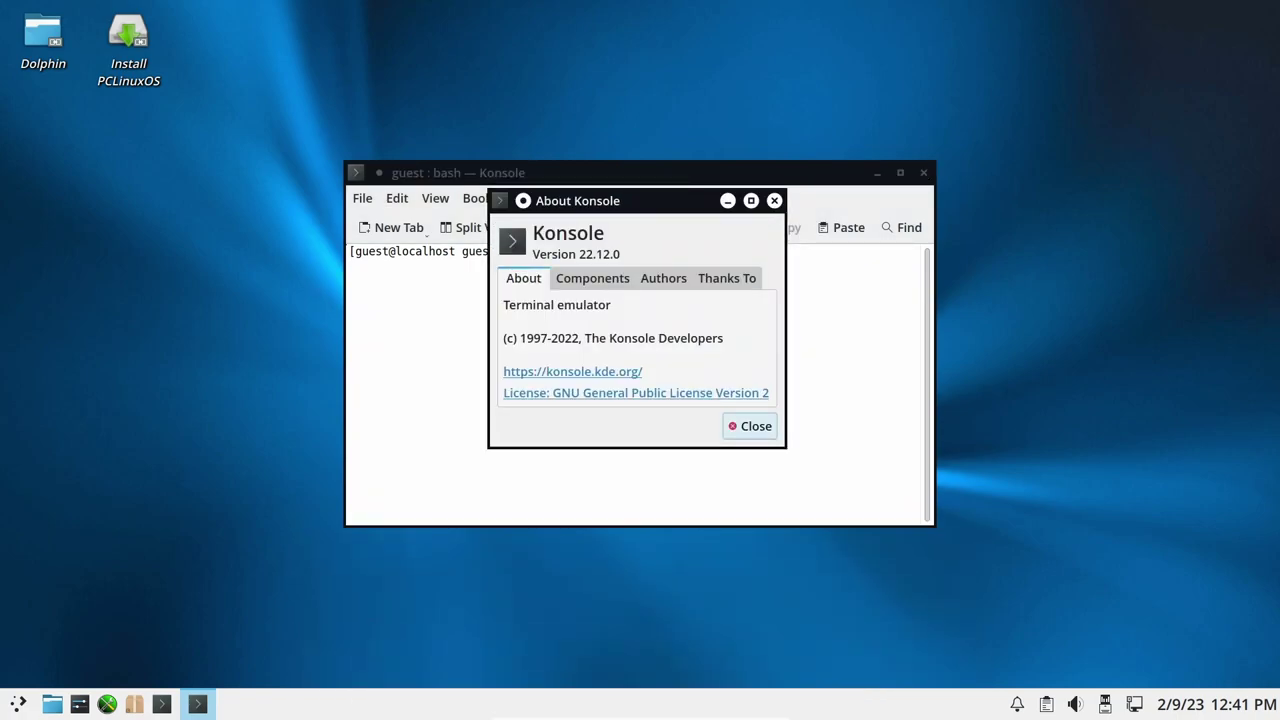
pyautogui.click(774, 200)
# Run uname -a and uname -r in the terminal to check the kernel details, and close the terminal
pyautogui.write('uname -a')
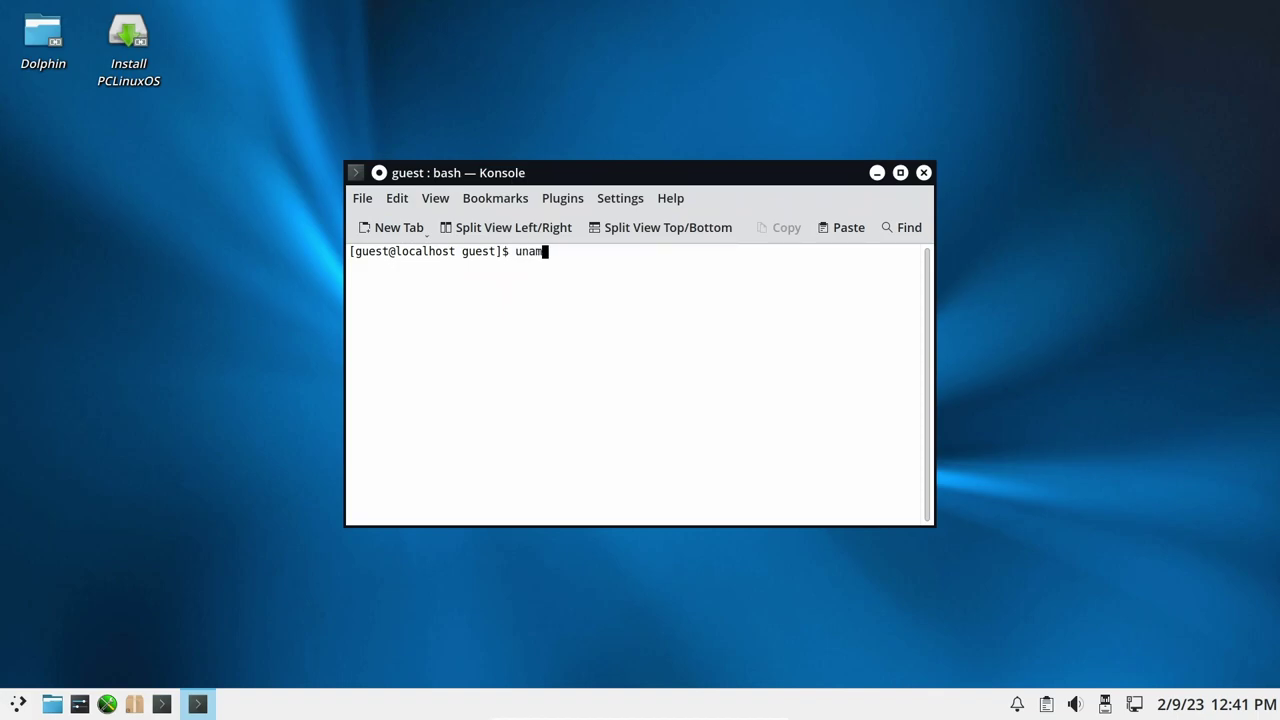
pyautogui.press('Return')
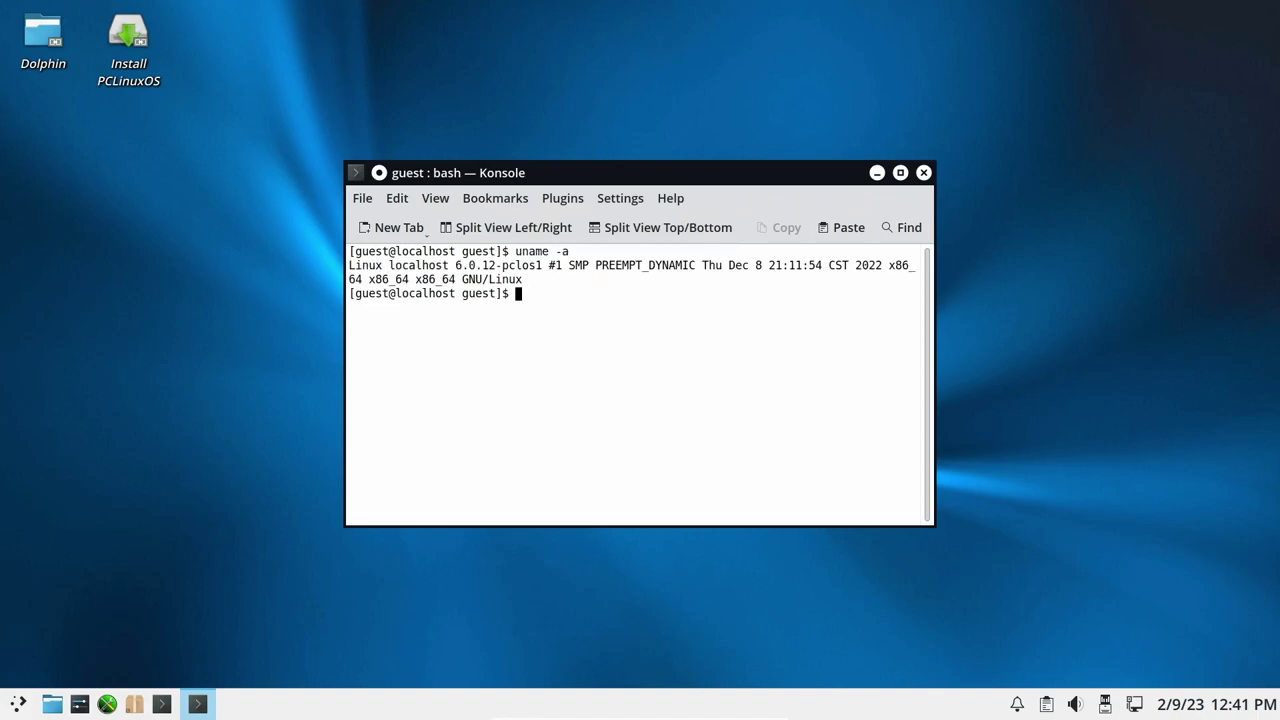
pyautogui.write('uname -r')
pyautogui.press('Return')
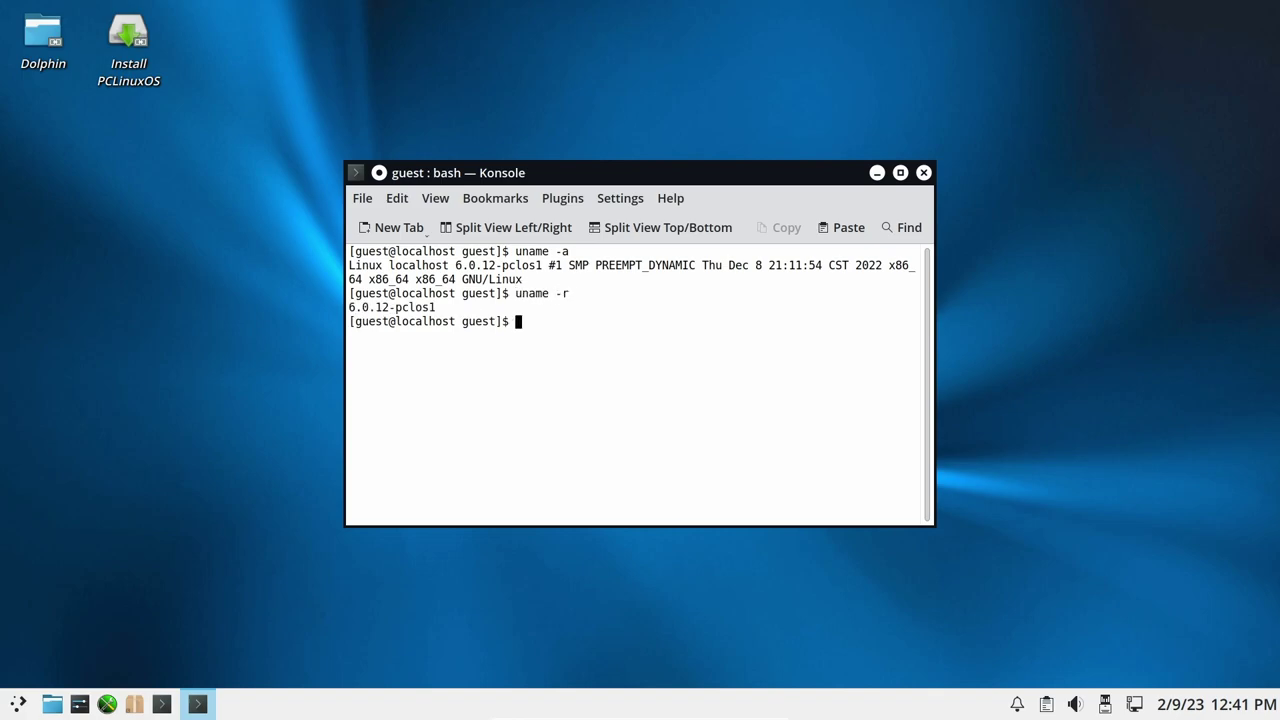
pyautogui.click(924, 172)
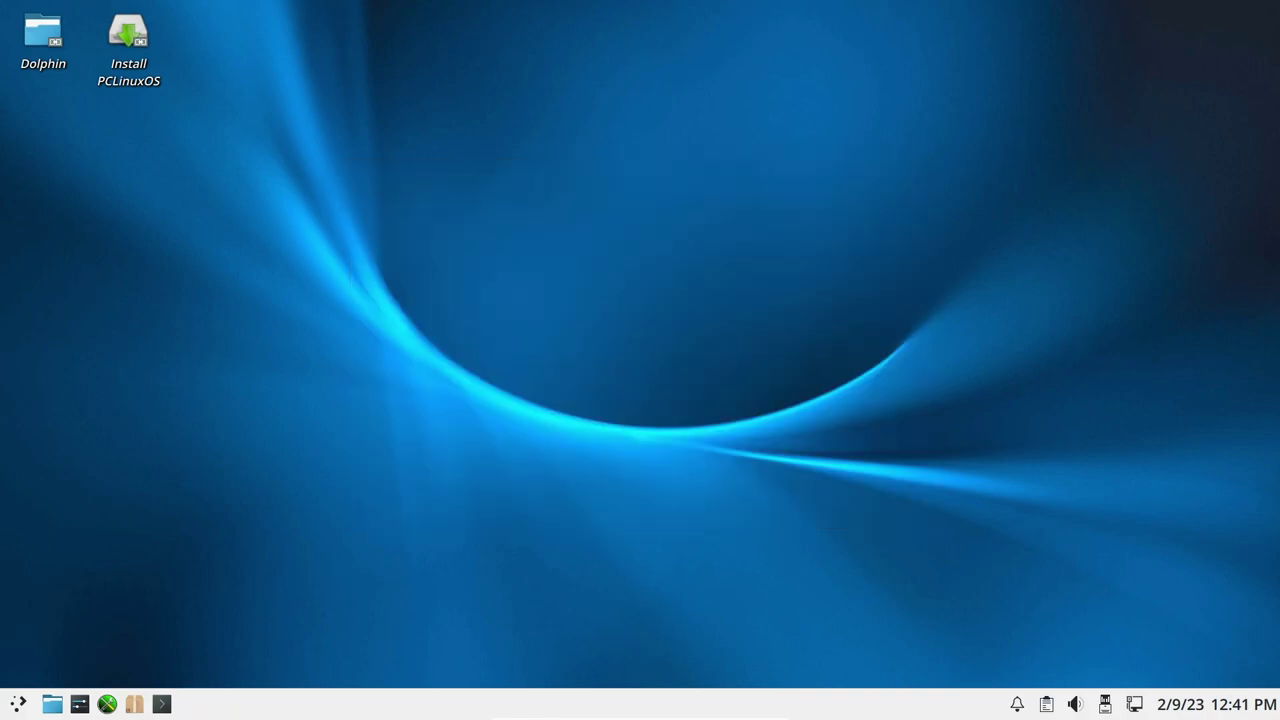
# Open the Dolphin file manager at the Home folder and make its folder icons slightly larger
pyautogui.click(52, 704)
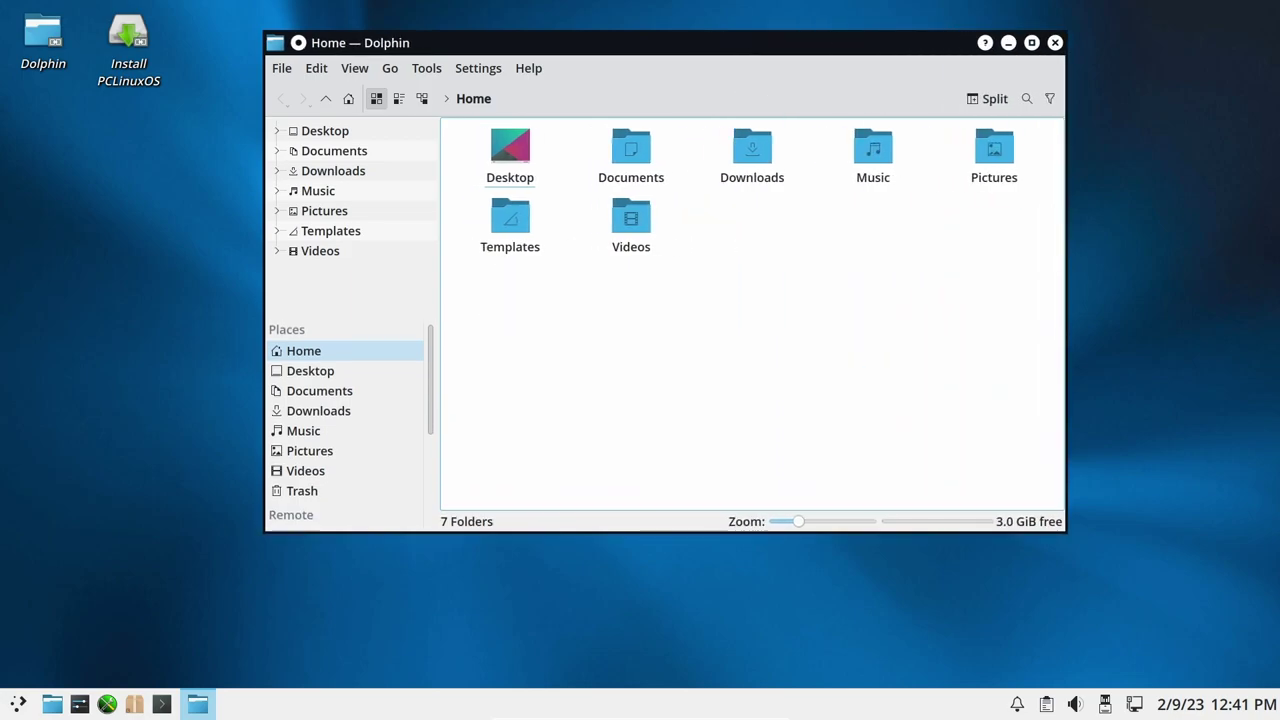
pyautogui.hotkey('ctrl', '+')
pyautogui.hotkey('ctrl', '+')
pyautogui.hotkey('ctrl', '+')
pyautogui.hotkey('ctrl', '+')
pyautogui.hotkey('ctrl', '+')
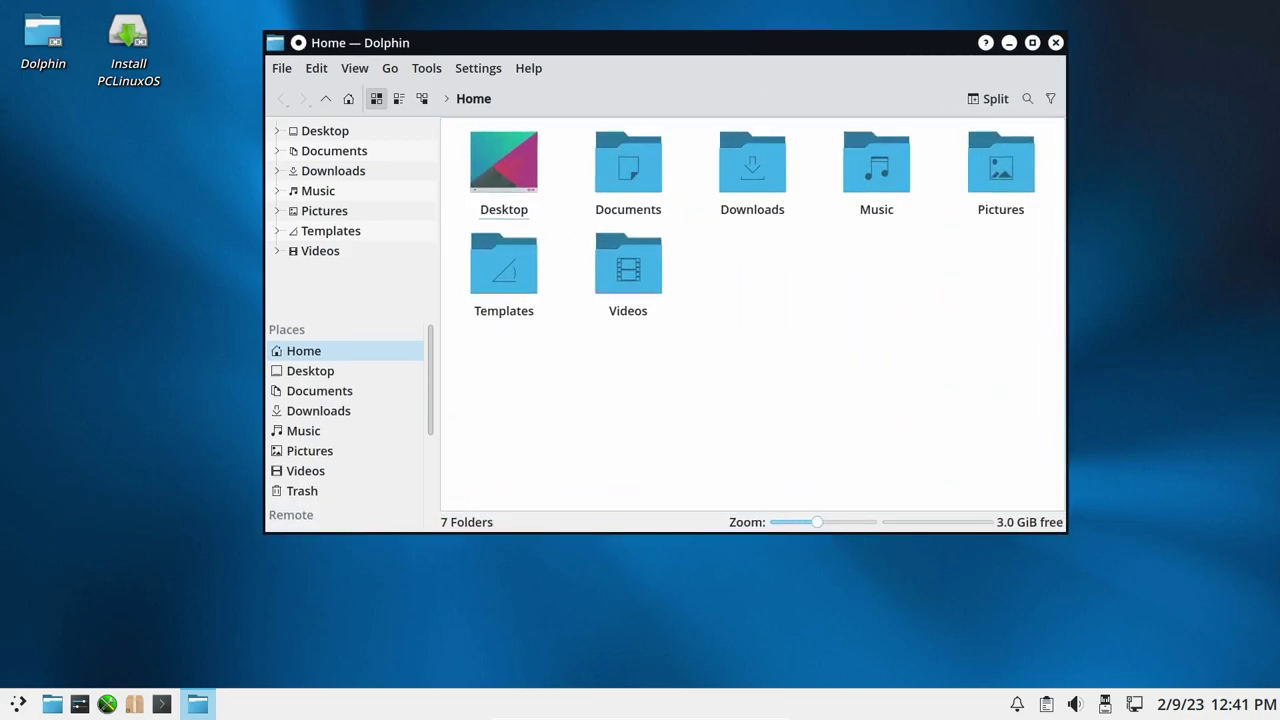
pyautogui.hotkey('ctrl', '-')
pyautogui.hotkey('ctrl', '-')
pyautogui.hotkey('ctrl', '-')
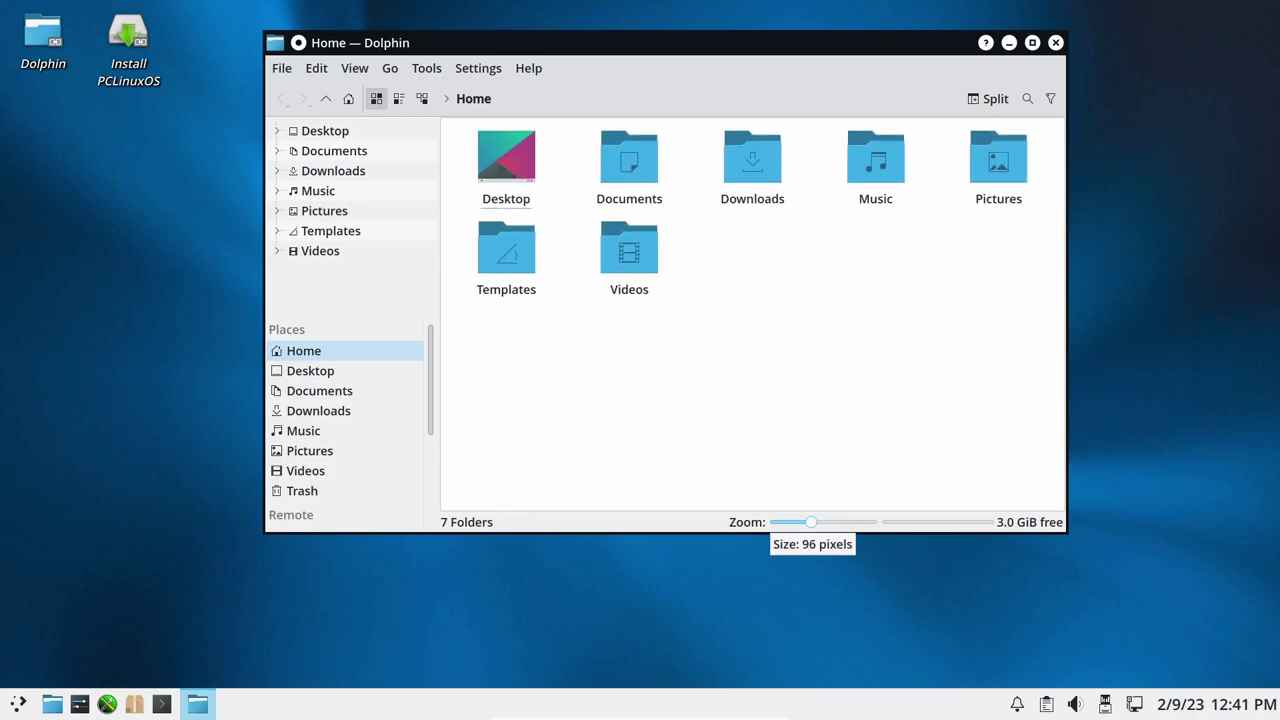
# View the version information in About Dolphin, and close the file manager
pyautogui.hotkey('alt', 'h')
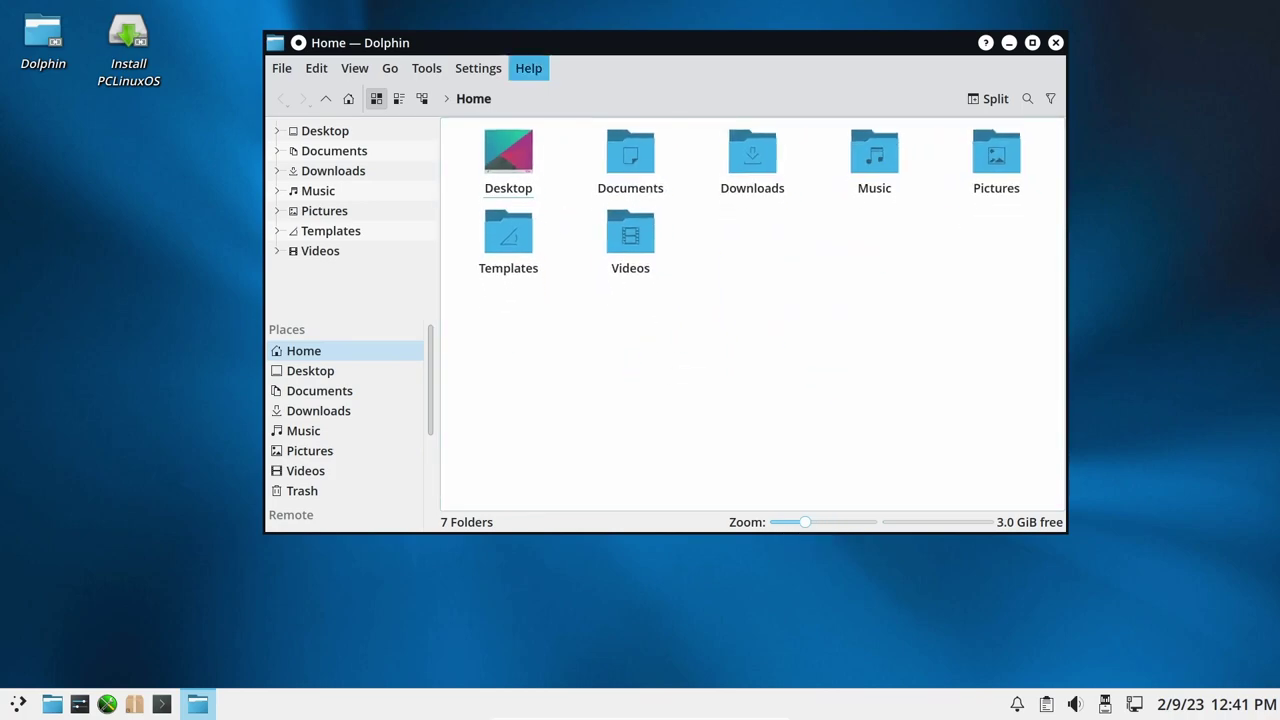
pyautogui.press('Down')
pyautogui.press('Down')
pyautogui.press('Down')
pyautogui.press('Down')
pyautogui.press('Down')
pyautogui.press('Return')
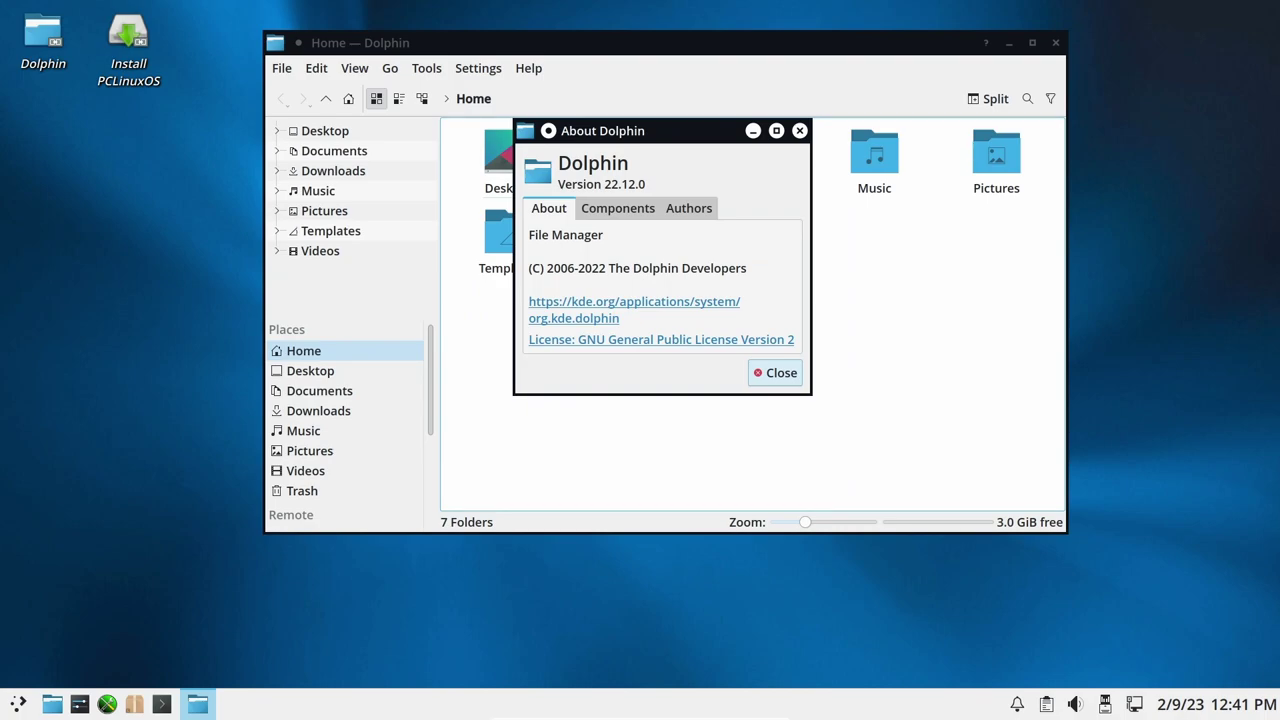
pyautogui.click(799, 130)
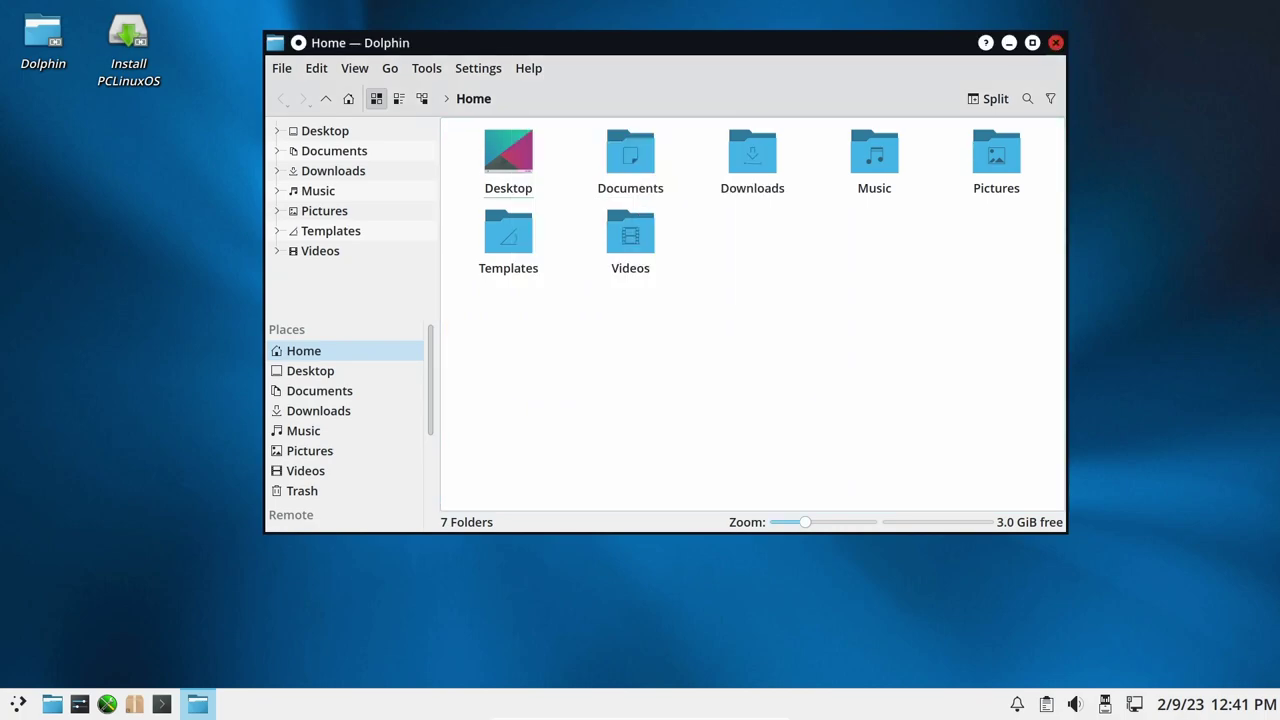
pyautogui.hotkey('ctrl', 'q')
# Launch Info Center from the Configuration category of the installed applications
pyautogui.press('super')
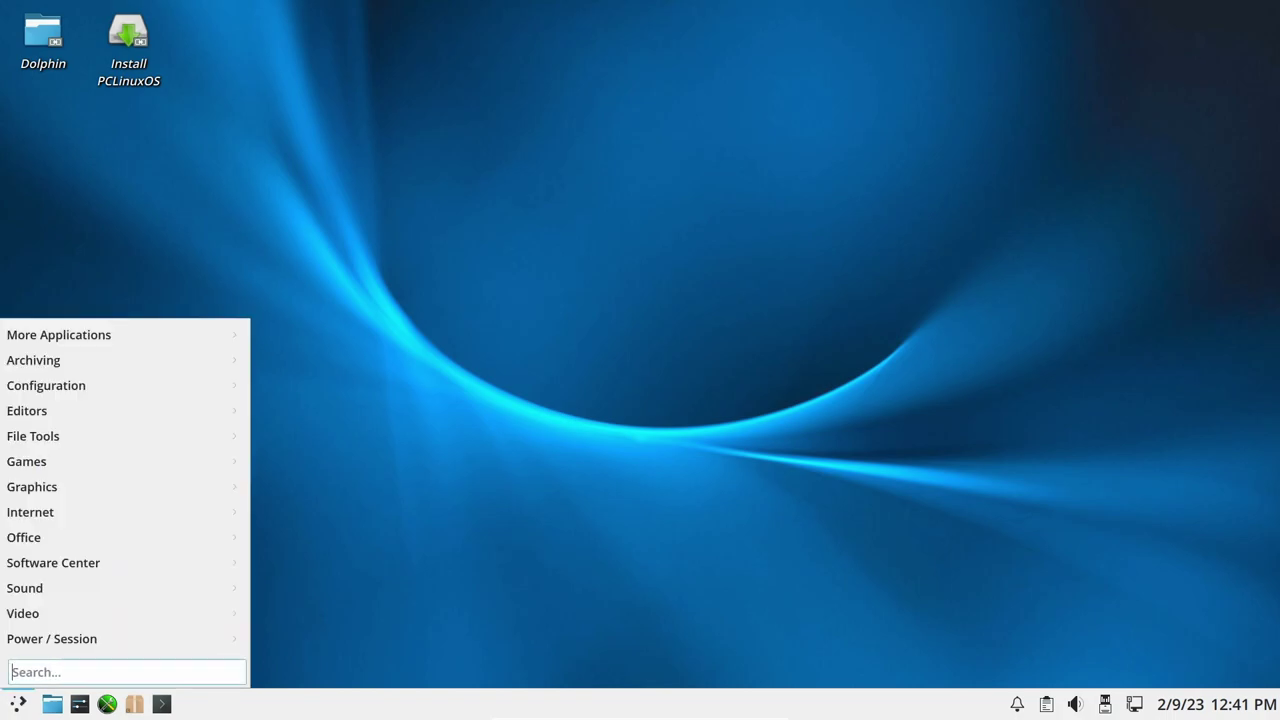
pyautogui.press('Up')
pyautogui.press('Down')
pyautogui.press('Down')
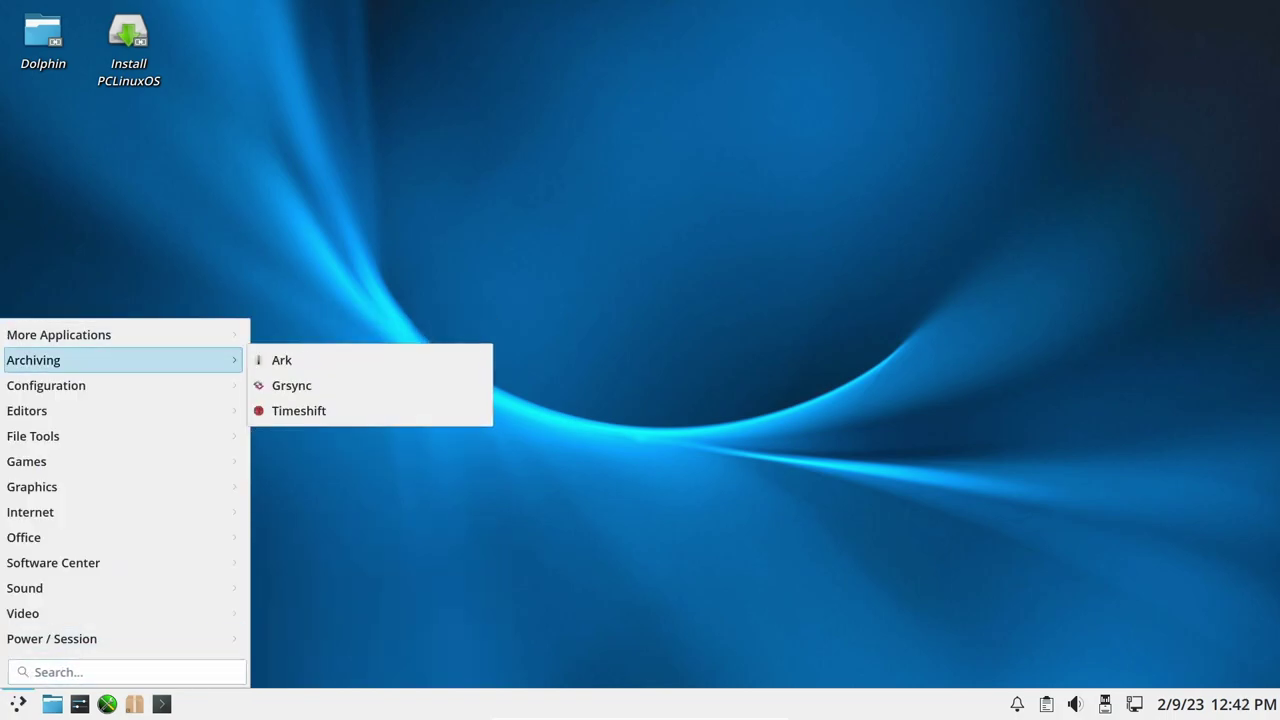
pyautogui.press('Down')
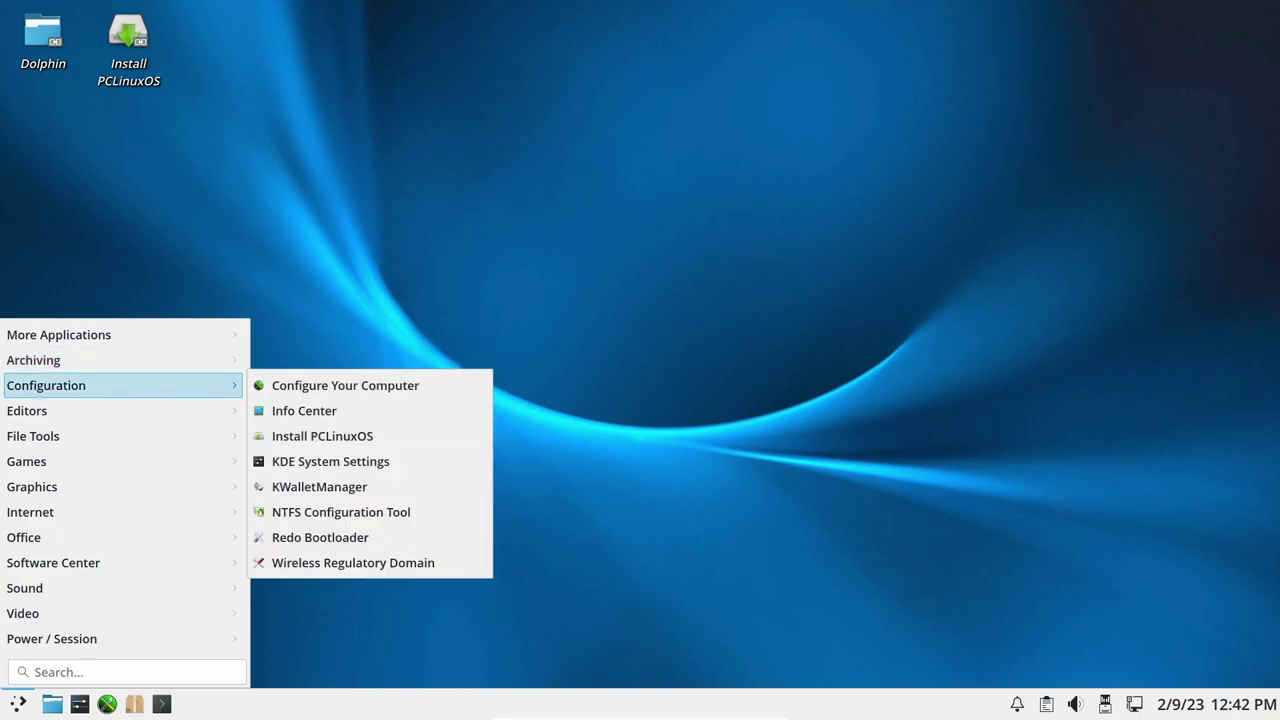
pyautogui.press('Down')
pyautogui.press('Up')
pyautogui.press('Right')
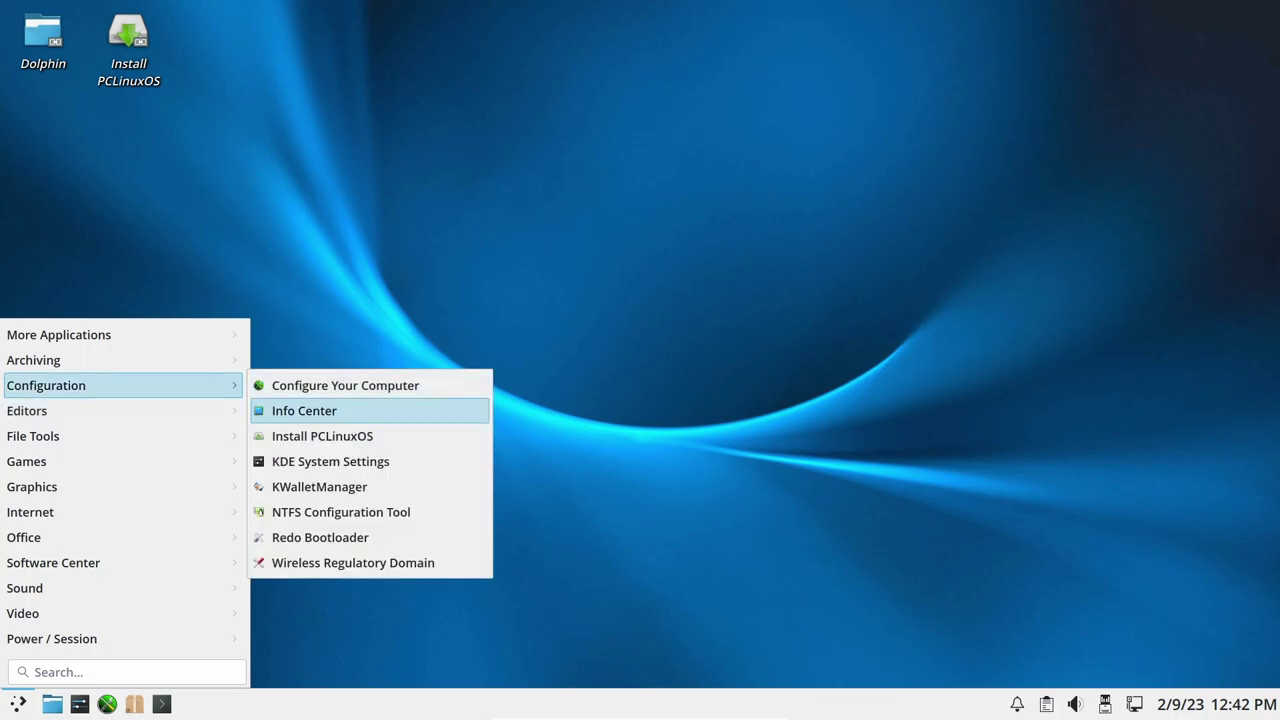
pyautogui.press('Return')
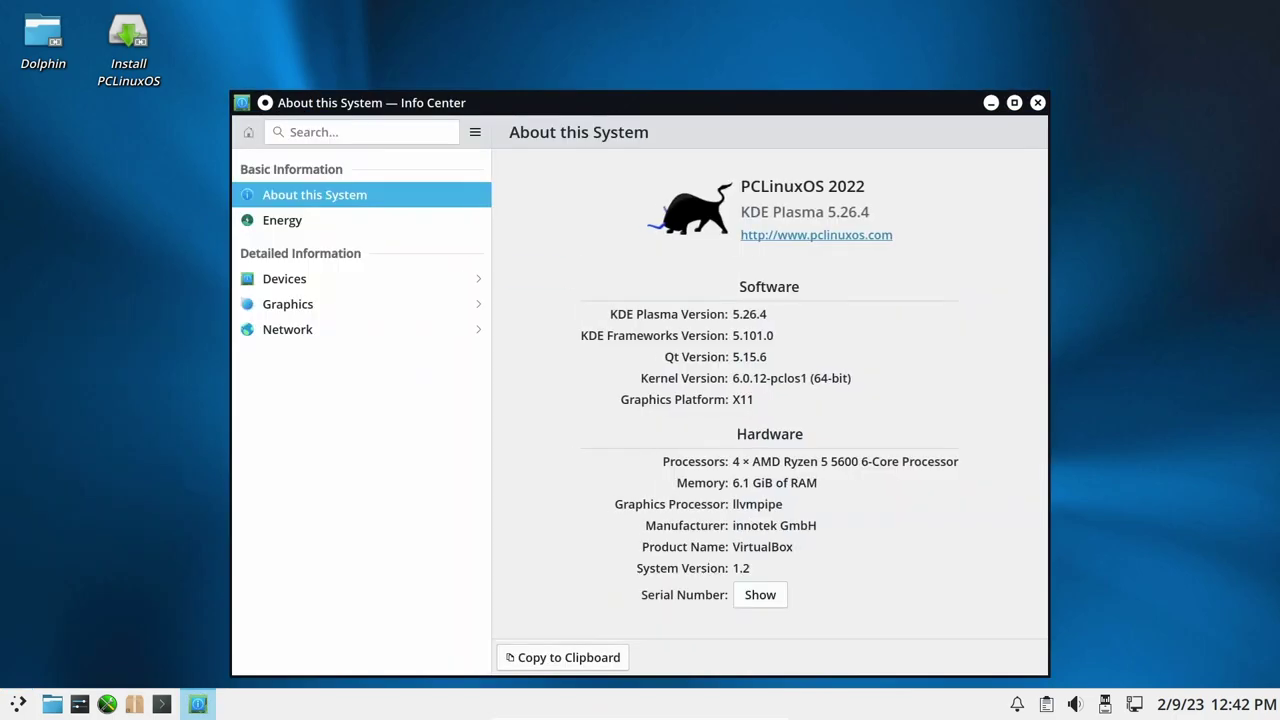
# Examine the Energy page and the CPU, Firmware Security, Interrupts and PCI device details, and close Info Center
pyautogui.click(282, 220)
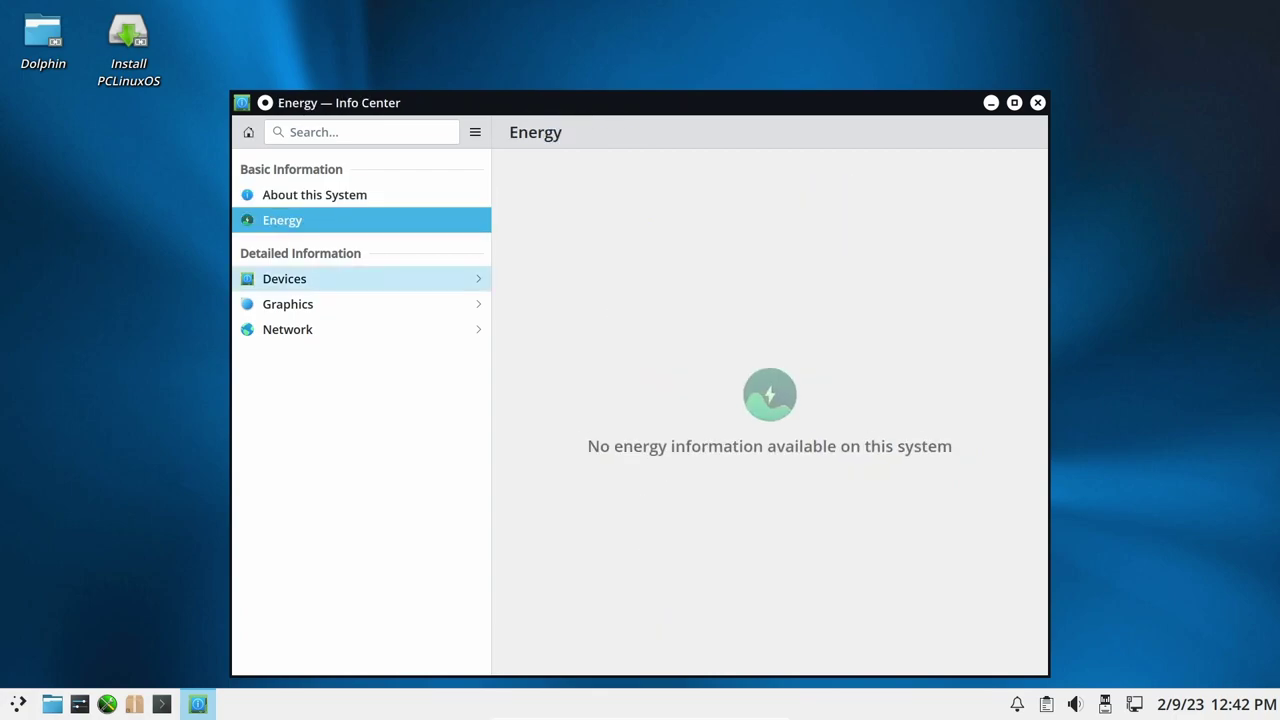
pyautogui.click(284, 279)
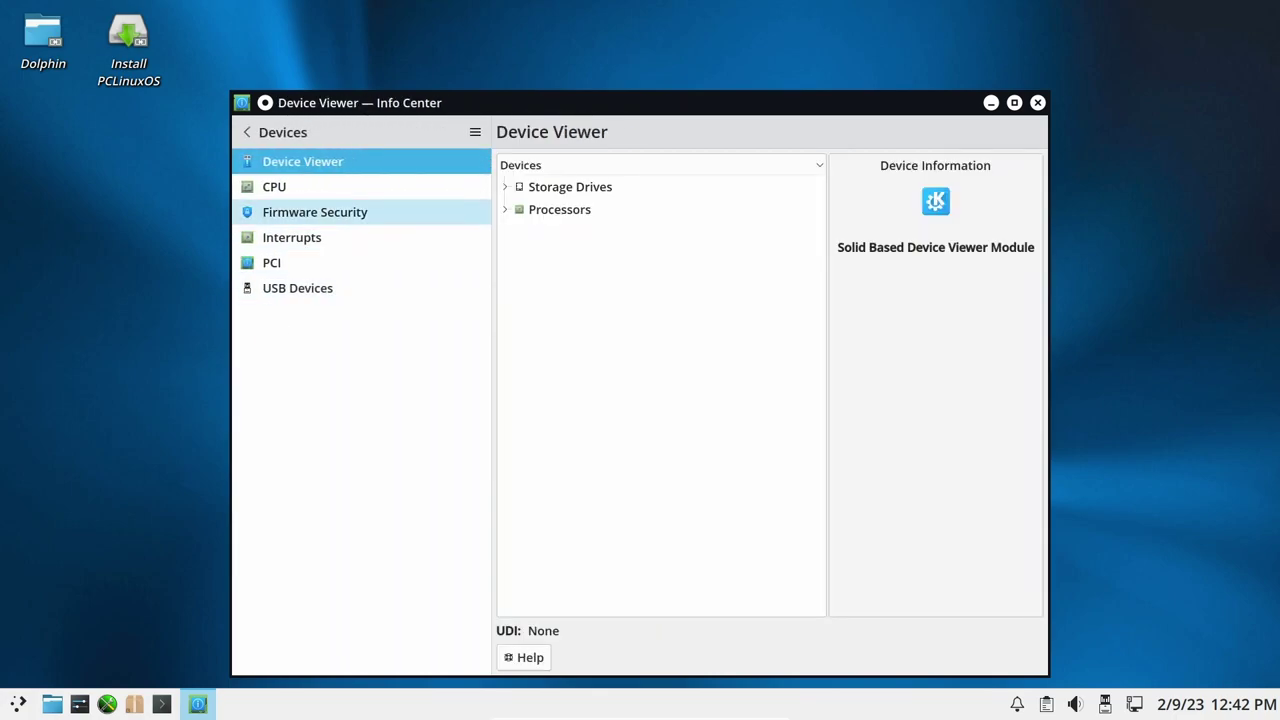
pyautogui.click(274, 187)
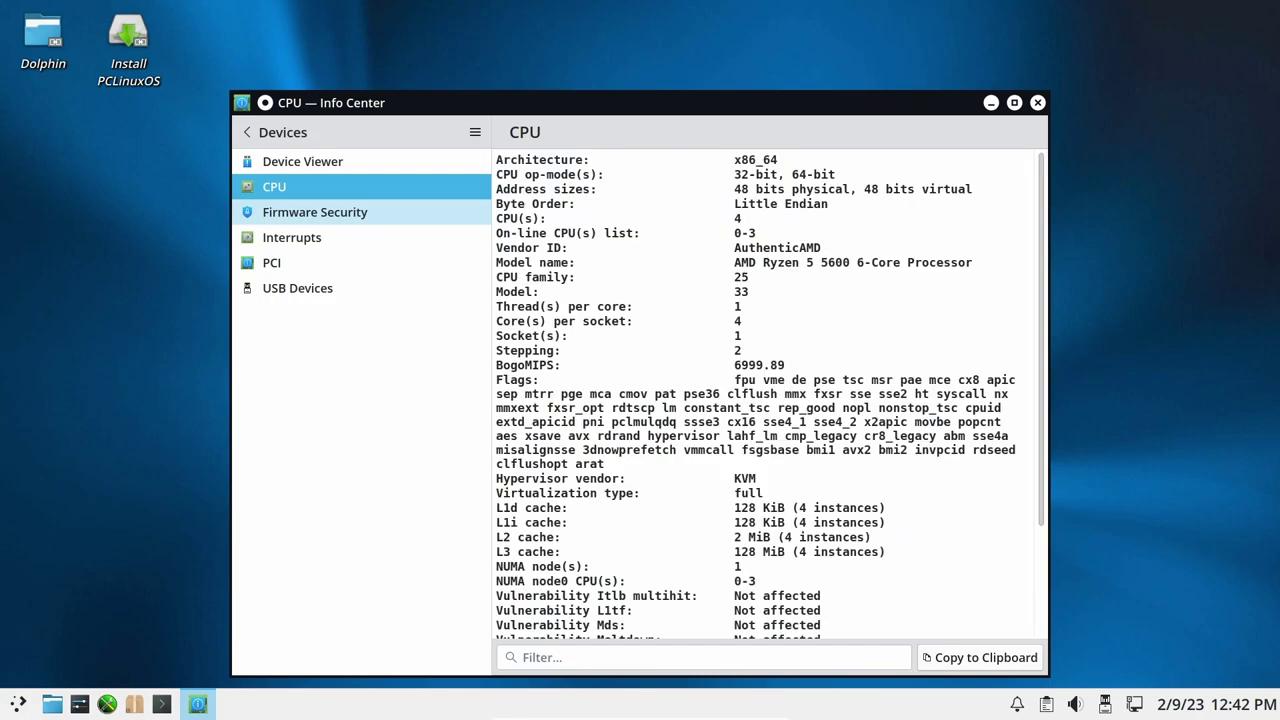
pyautogui.click(315, 212)
pyautogui.click(292, 237)
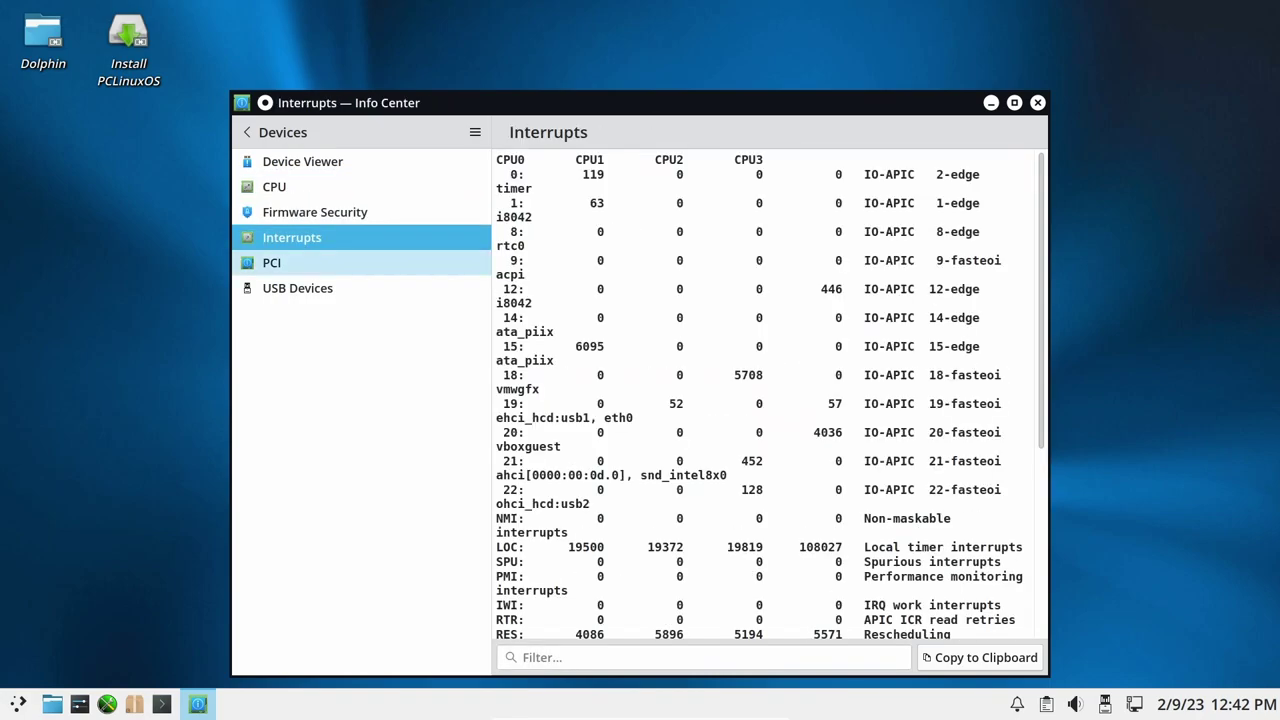
pyautogui.click(271, 262)
pyautogui.click(262, 132)
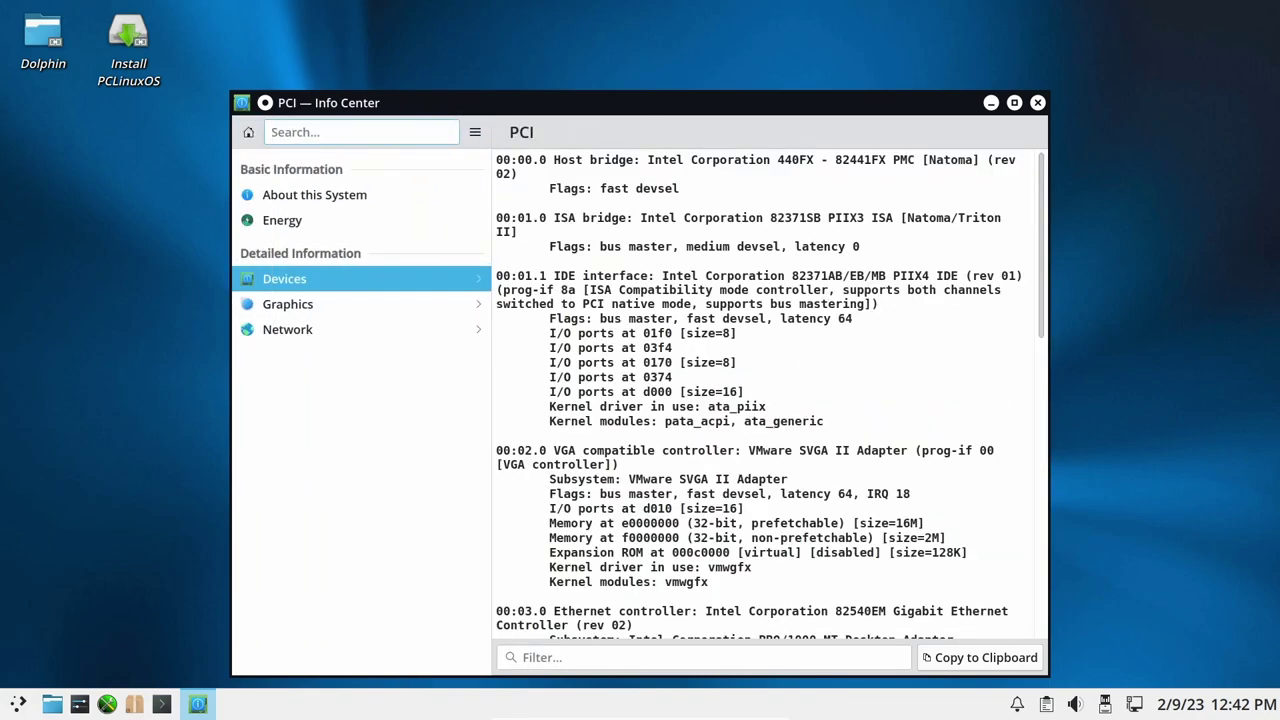
pyautogui.click(1038, 102)
# Look through the preinstalled applications by category, from Configuration and Editors through Office, Software Center and Sound to Power / Session
pyautogui.click(18, 704)
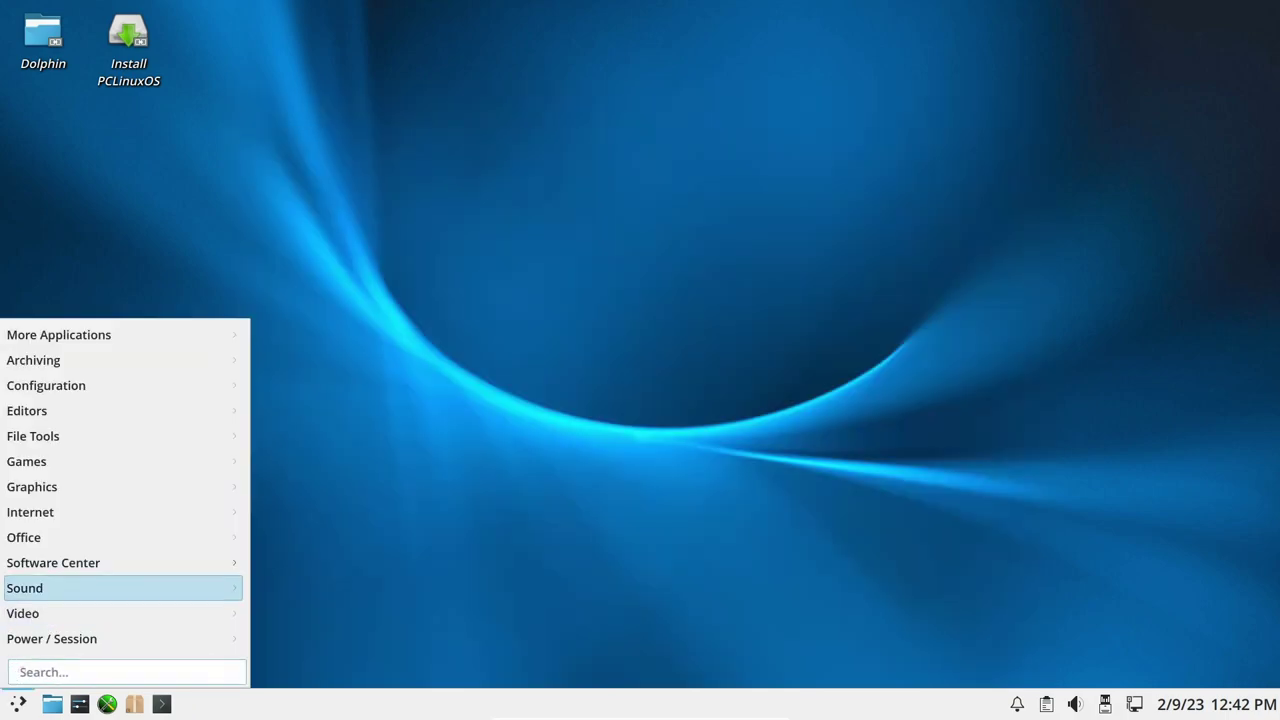
pyautogui.moveTo(46, 385)
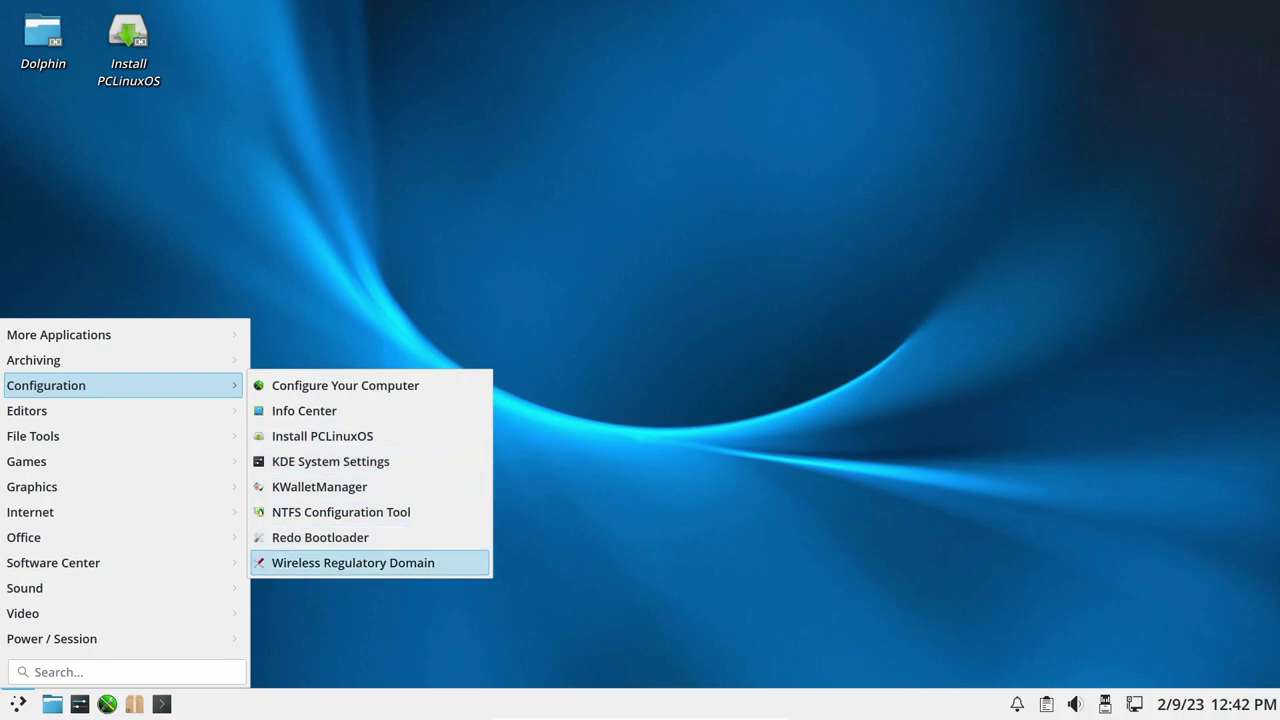
pyautogui.moveTo(27, 410)
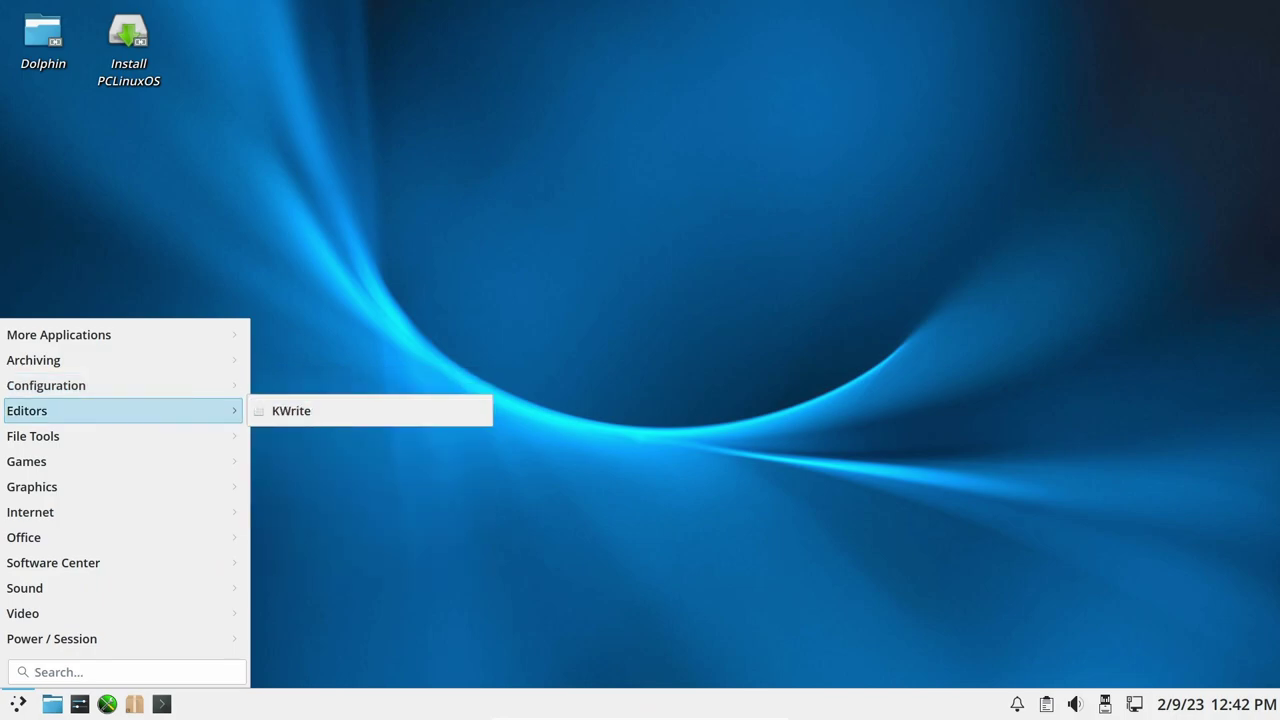
pyautogui.moveTo(33, 436)
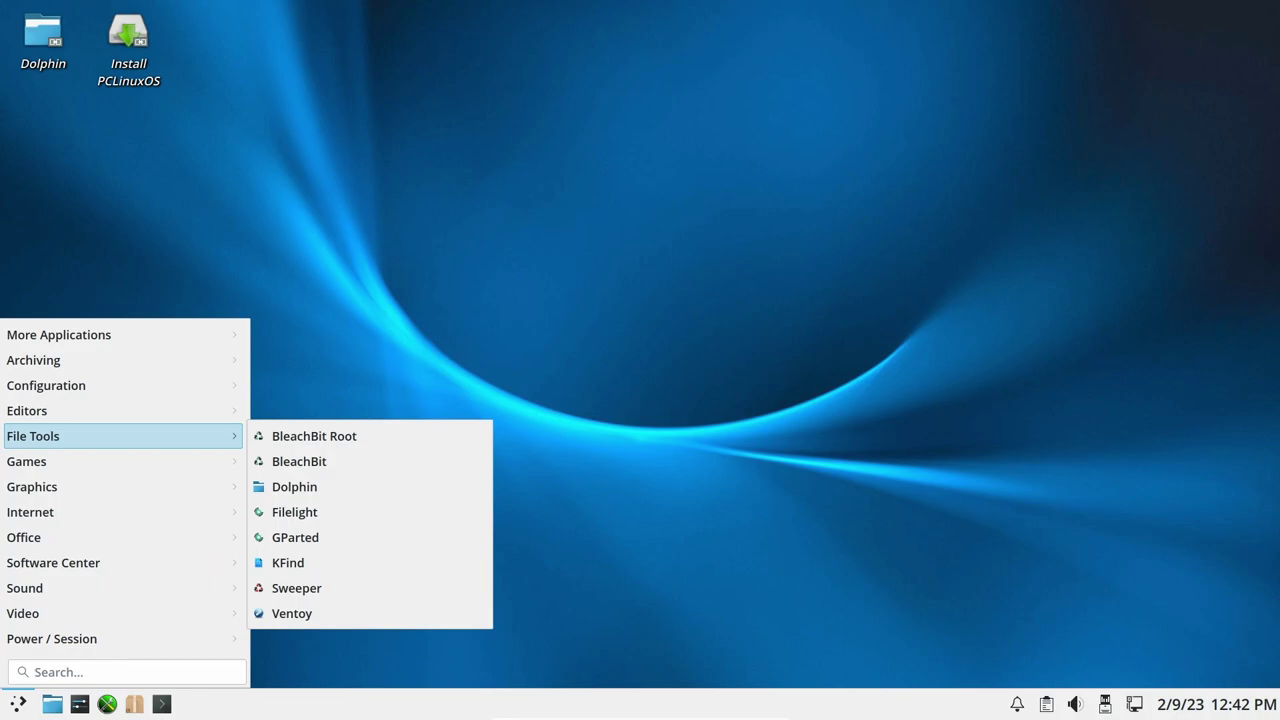
pyautogui.moveTo(27, 461)
pyautogui.moveTo(32, 486)
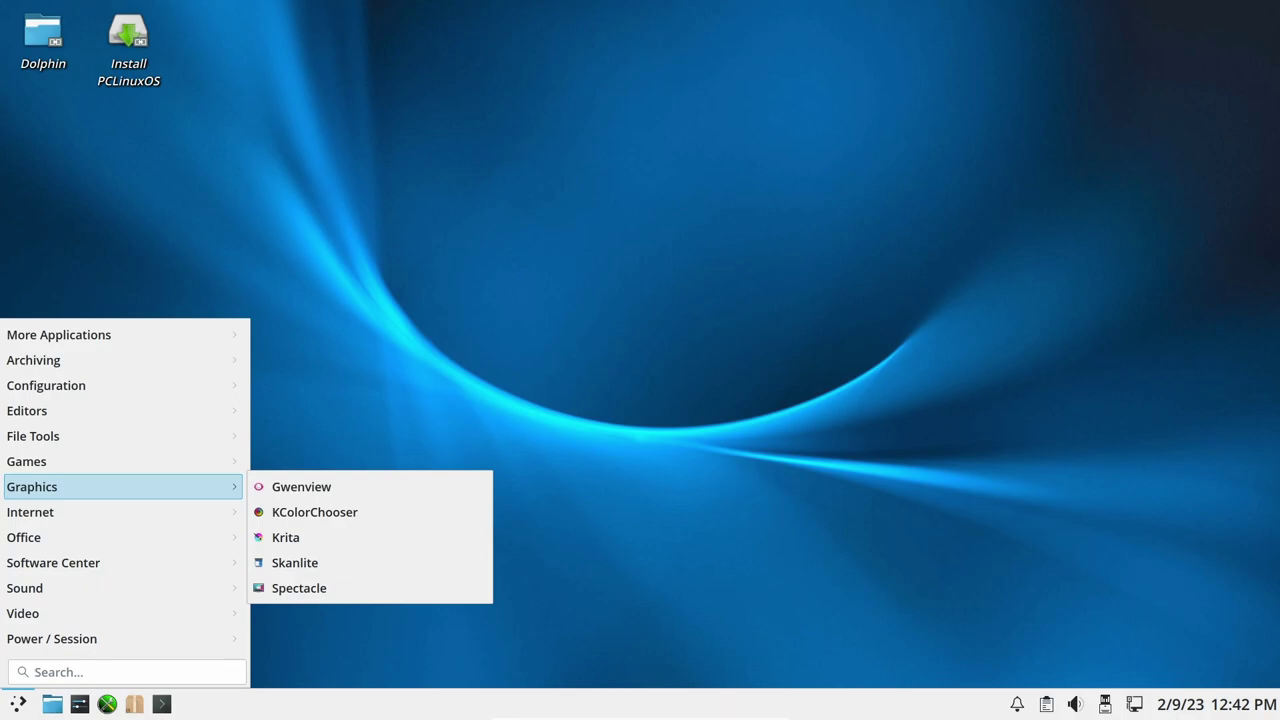
pyautogui.moveTo(30, 512)
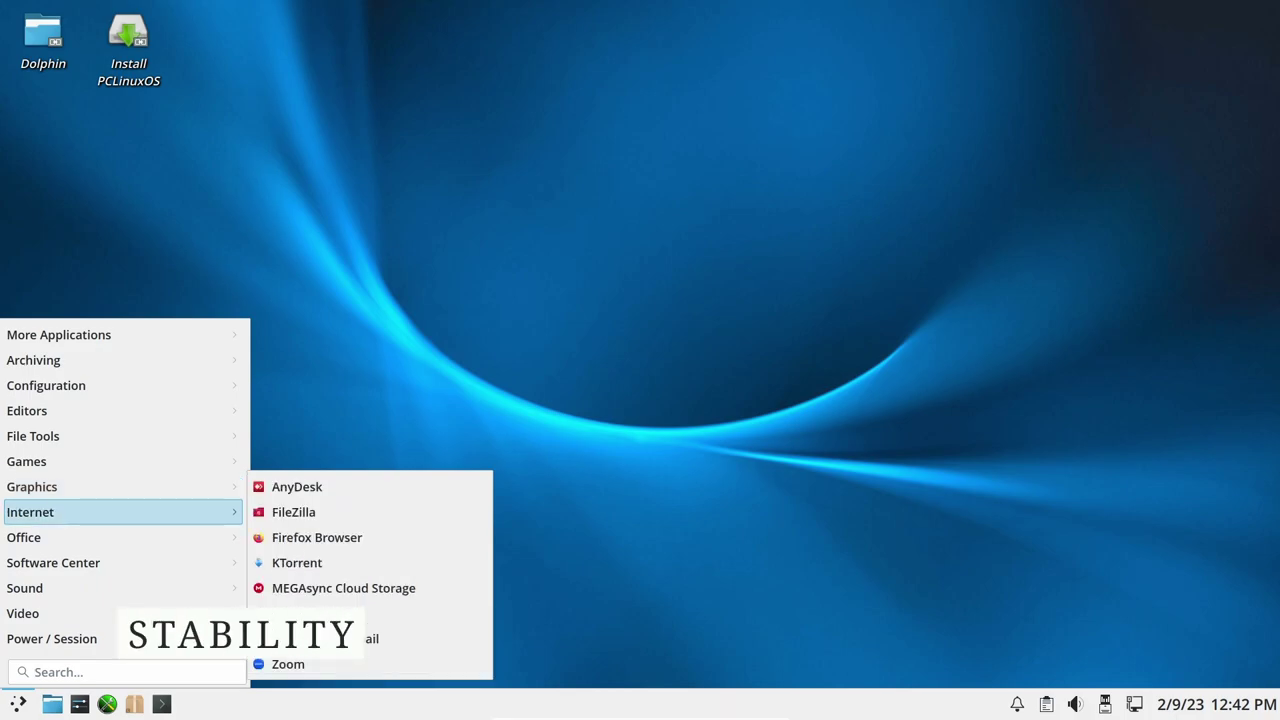
pyautogui.moveTo(24, 537)
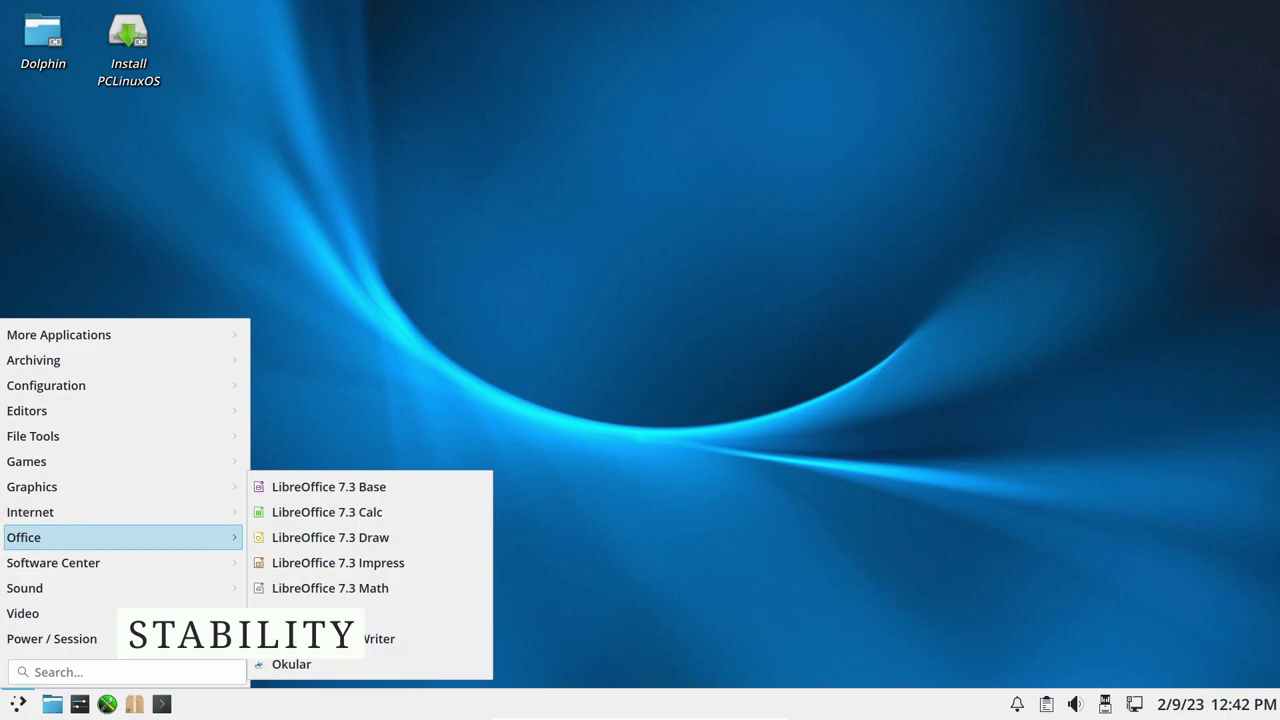
pyautogui.moveTo(53, 562)
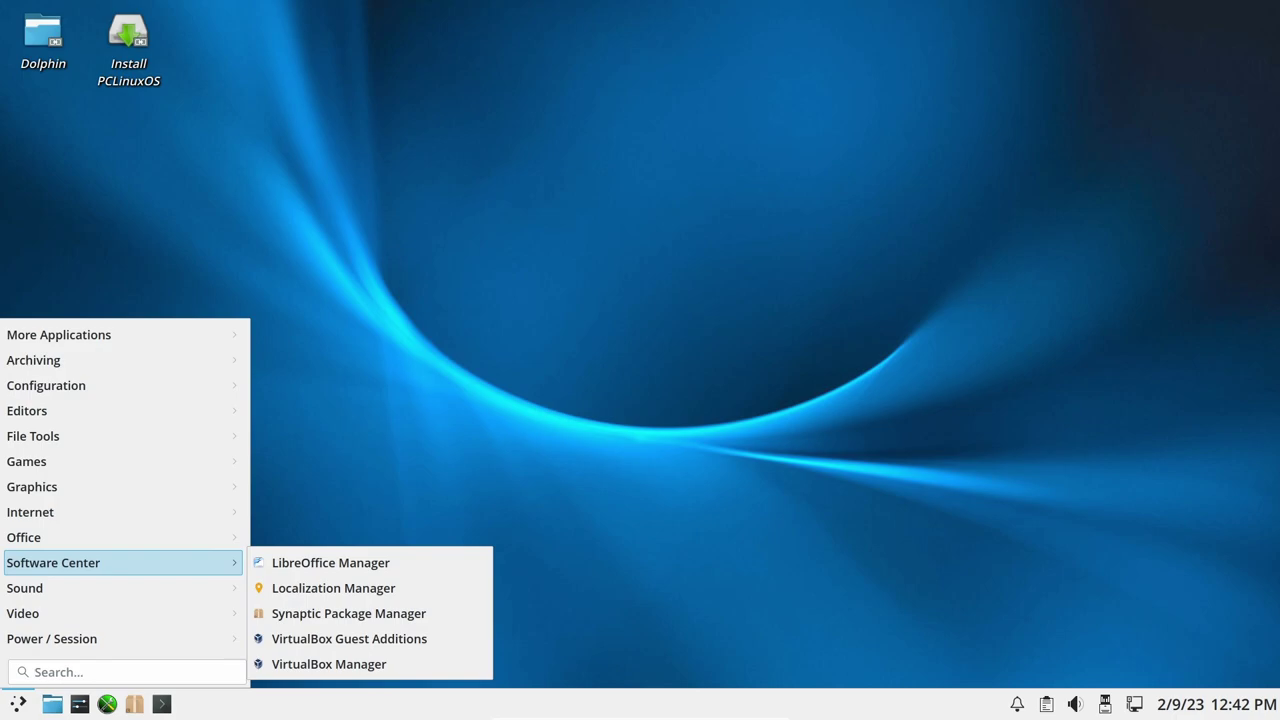
pyautogui.moveTo(24, 588)
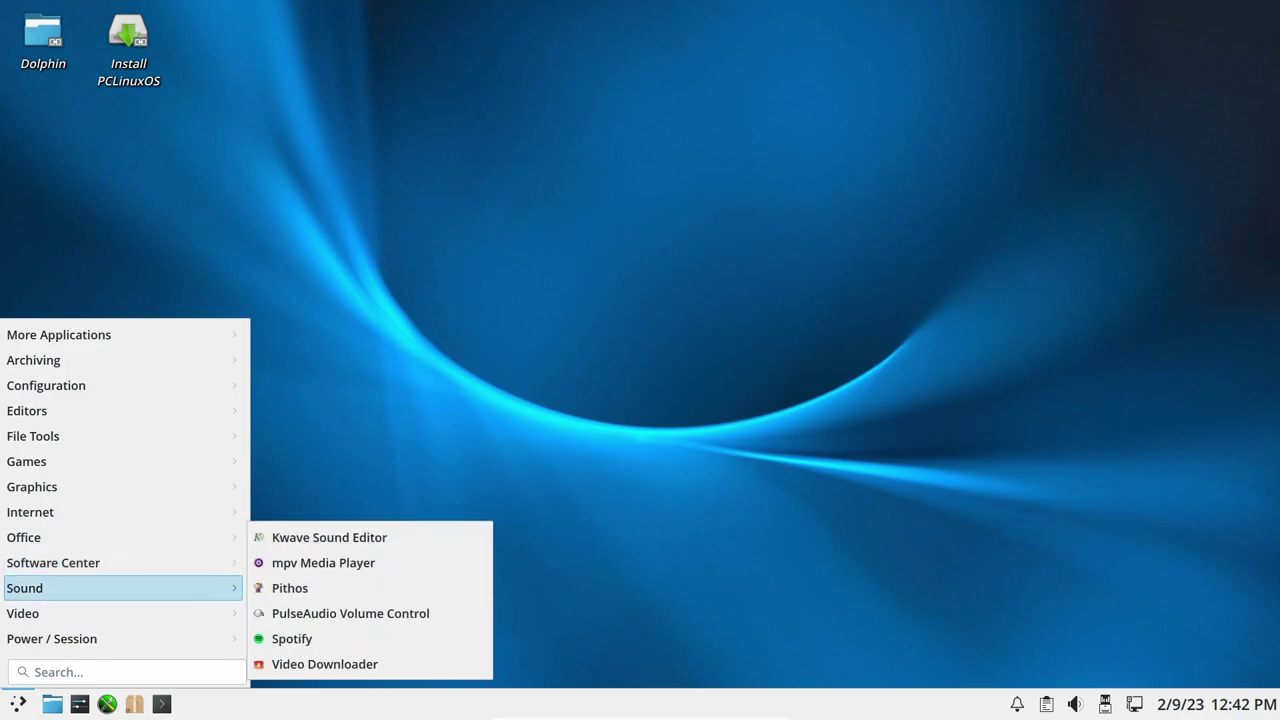
pyautogui.moveTo(22, 613)
pyautogui.moveTo(24, 638)
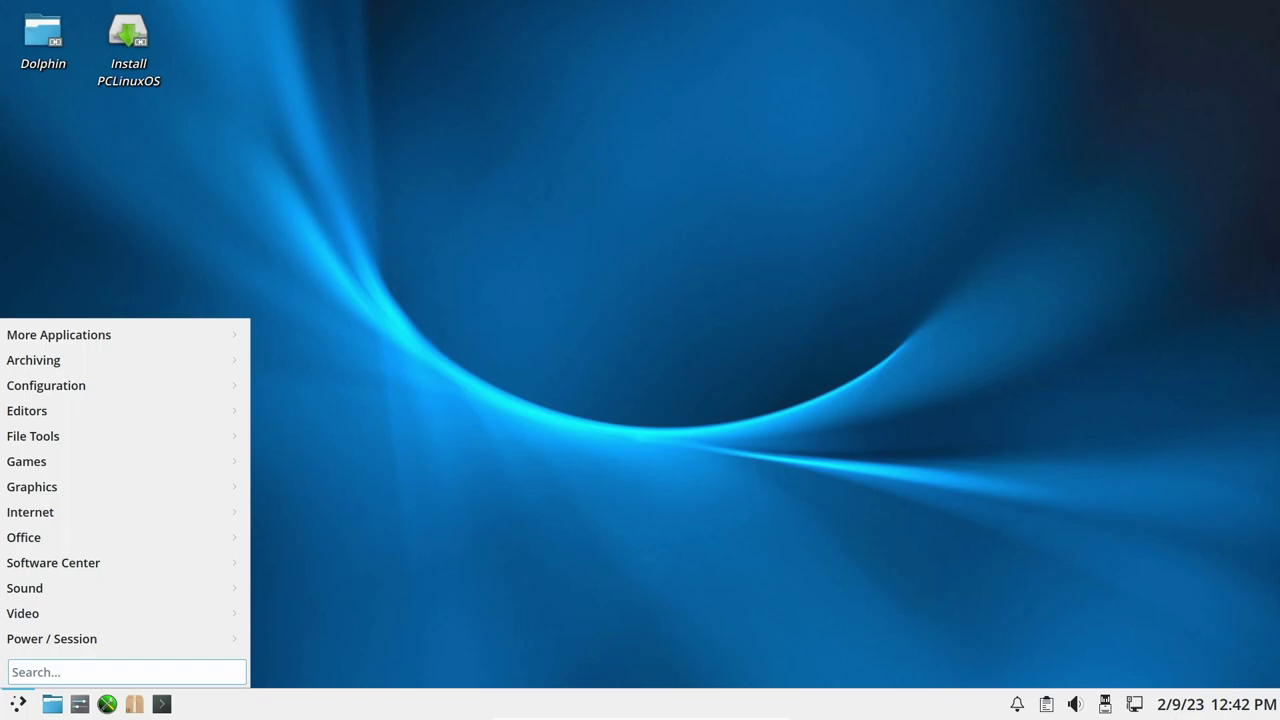
# Launch the Synaptic package manager, view its version information in About Synaptic, and close it
pyautogui.click(134, 704)
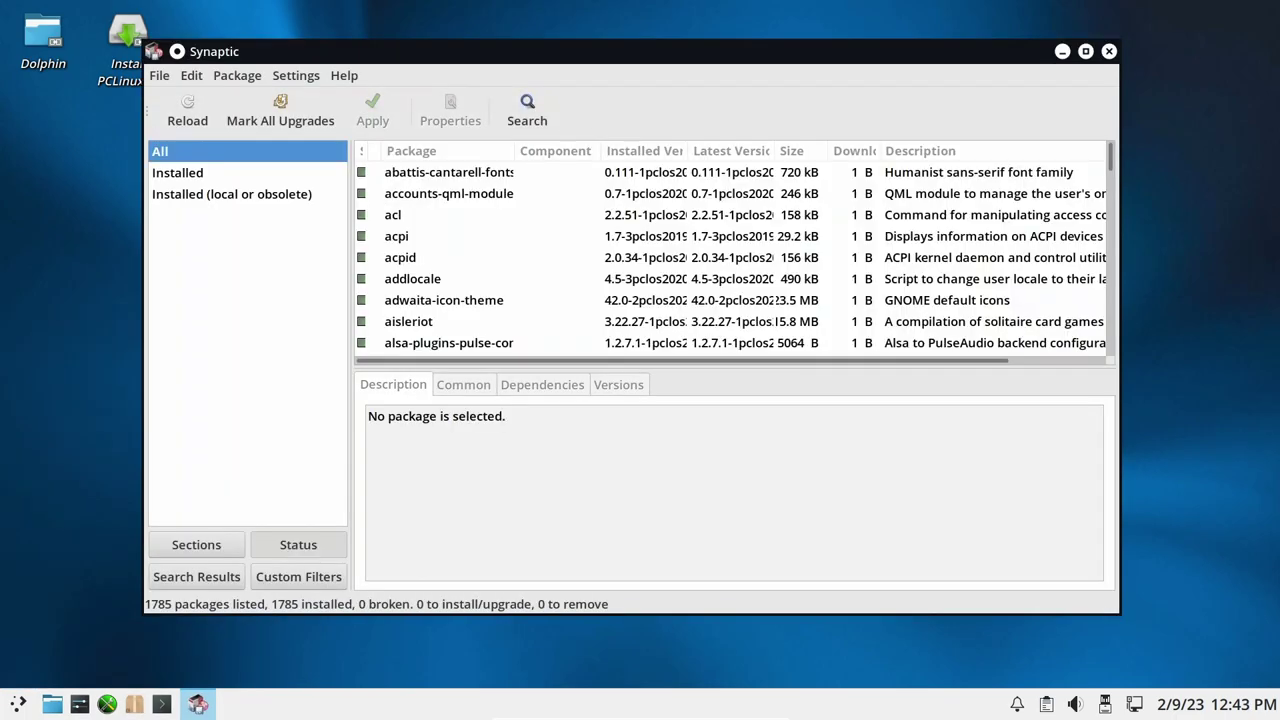
pyautogui.hotkey('alt', 'h')
pyautogui.press('Down')
pyautogui.press('Down')
pyautogui.press('Down')
pyautogui.press('Return')
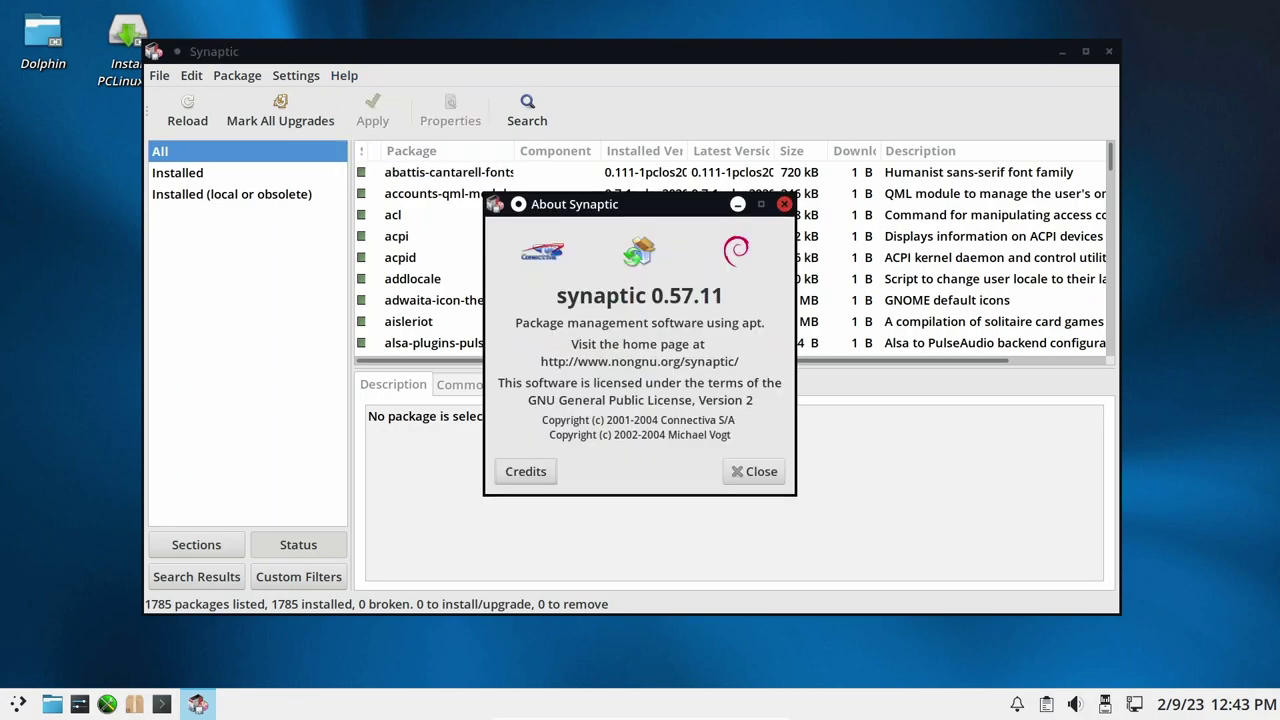
pyautogui.press('Escape')
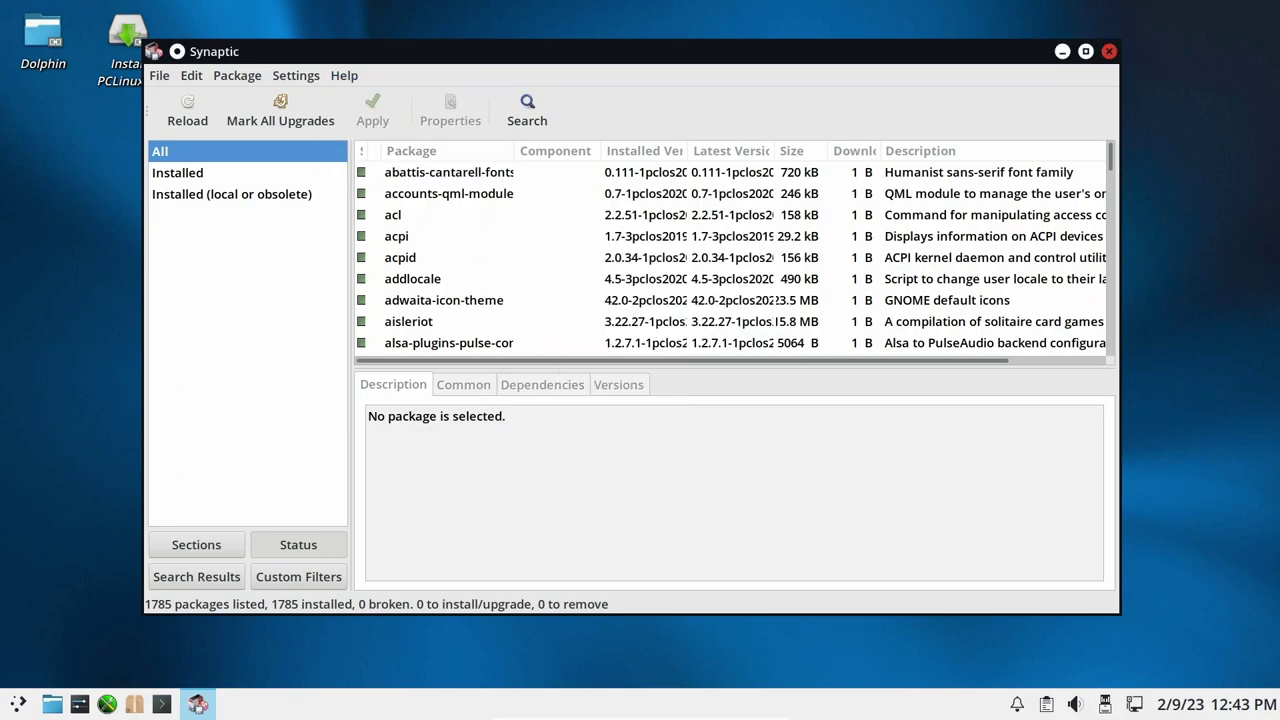
pyautogui.click(1108, 51)
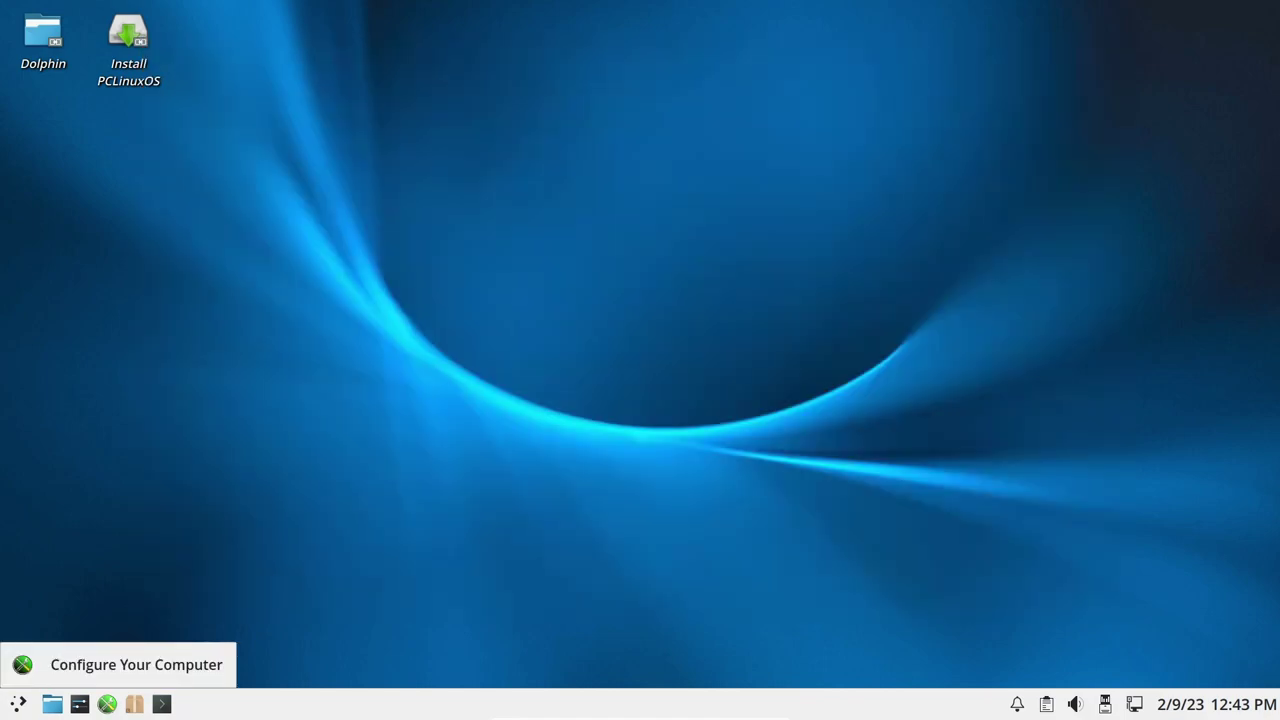
# Launch the PCLinuxOS Control Center and look through its categories from Sharing and Network Services to Security and Boot
pyautogui.click(107, 704)
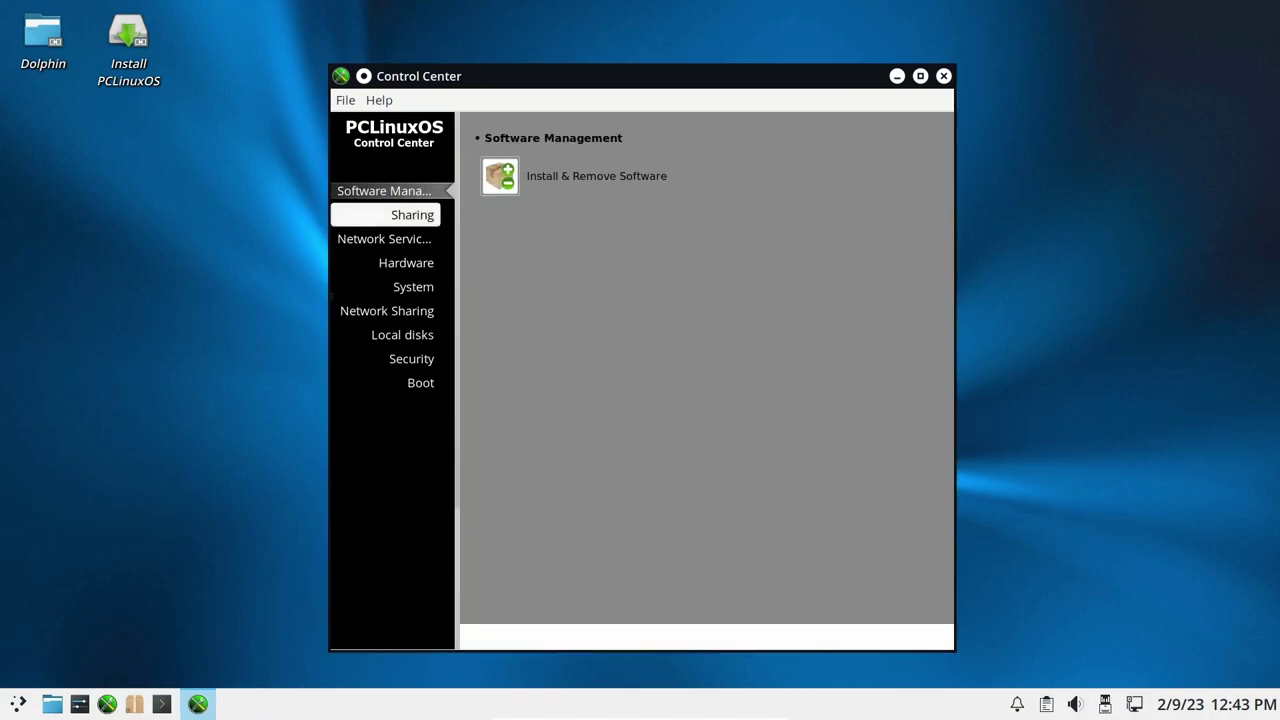
pyautogui.click(395, 214)
pyautogui.click(385, 238)
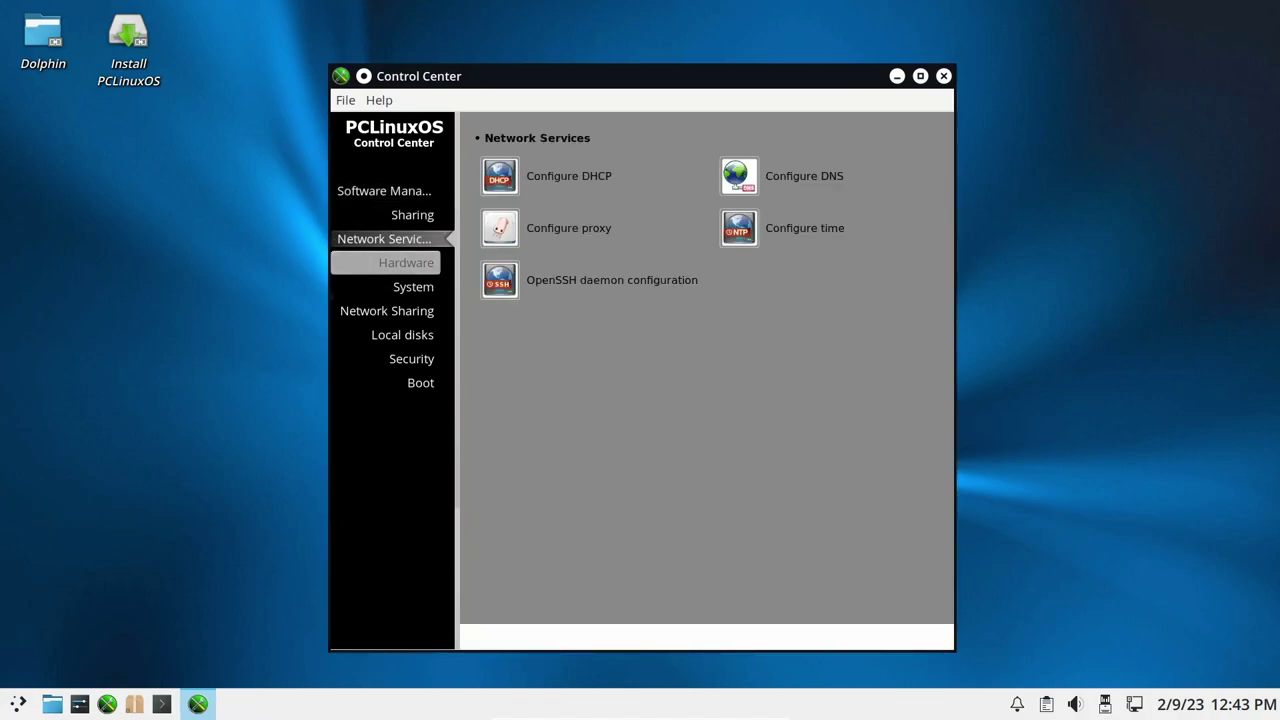
pyautogui.click(406, 262)
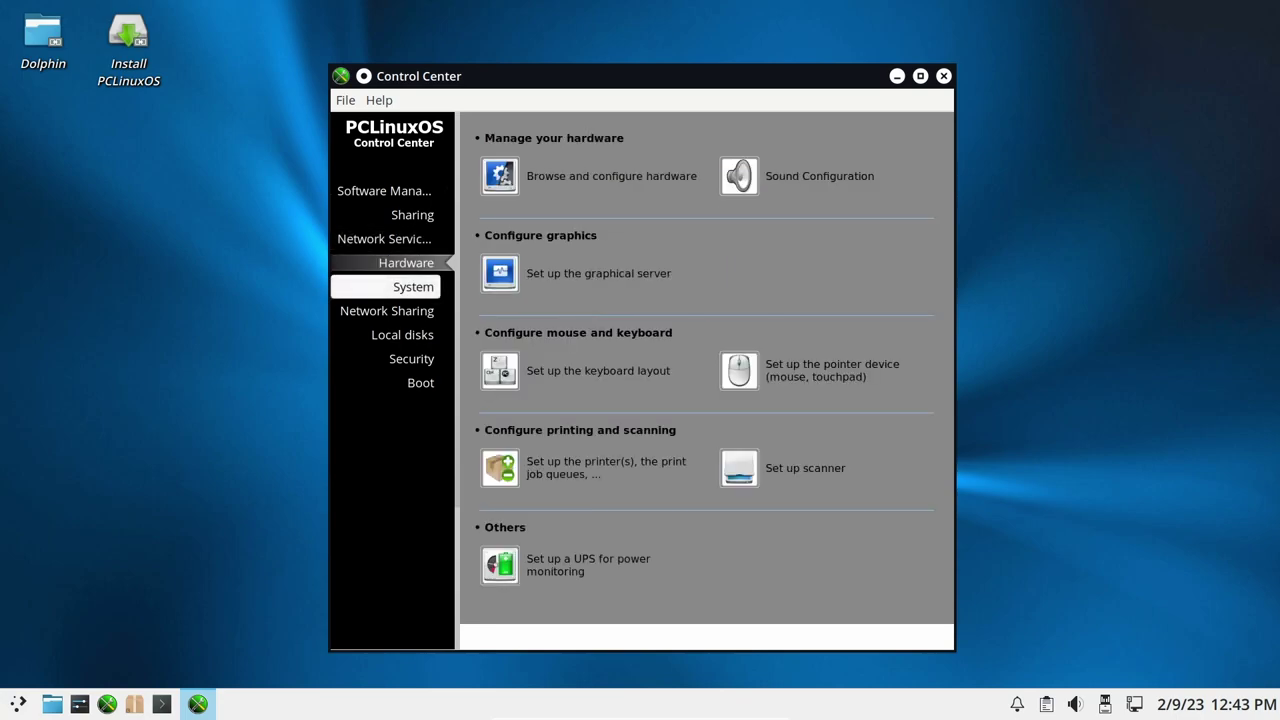
pyautogui.click(413, 286)
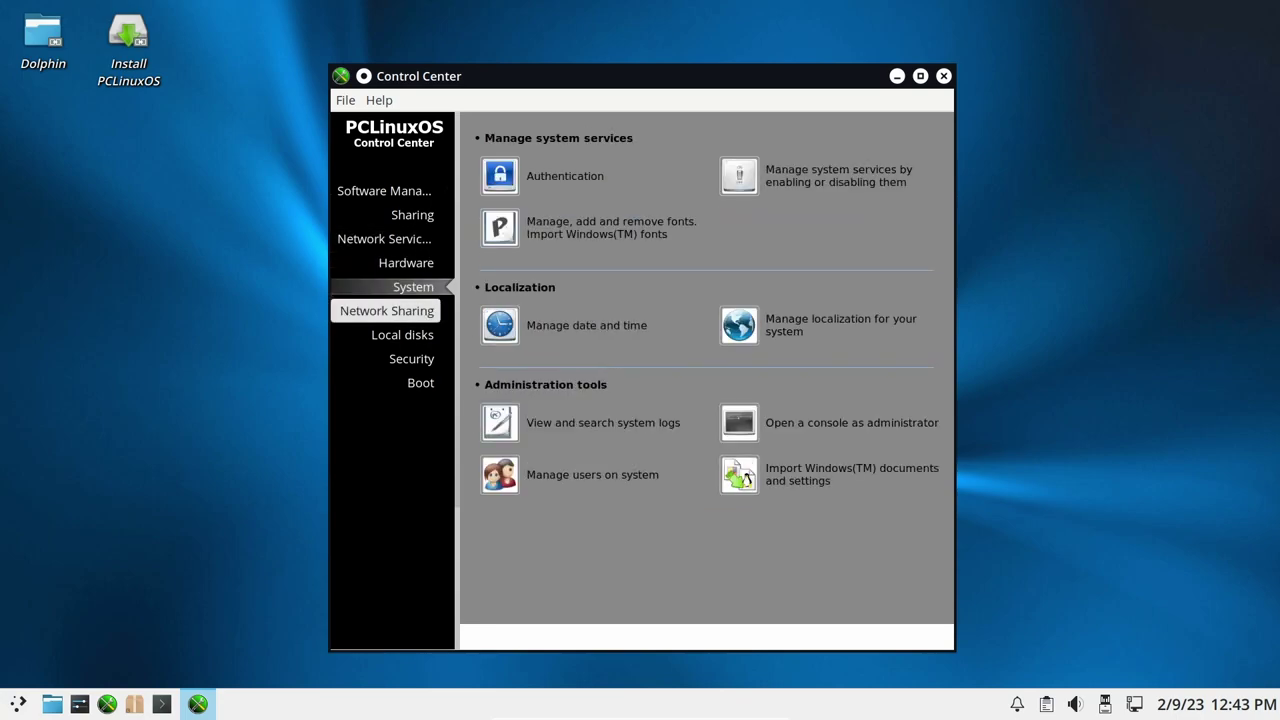
pyautogui.click(387, 310)
pyautogui.click(402, 334)
pyautogui.click(411, 358)
pyautogui.click(420, 382)
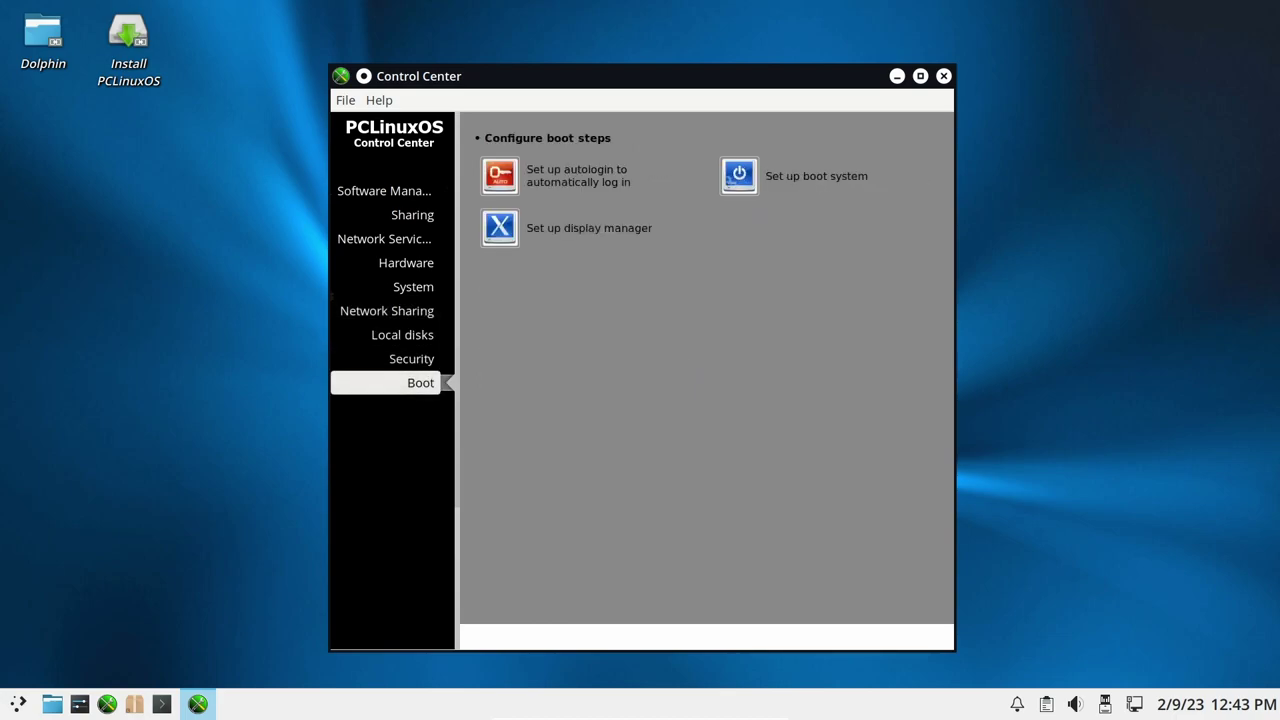
# Review the System, Network Services and Hardware tools again, and close the Control Center
pyautogui.click(413, 286)
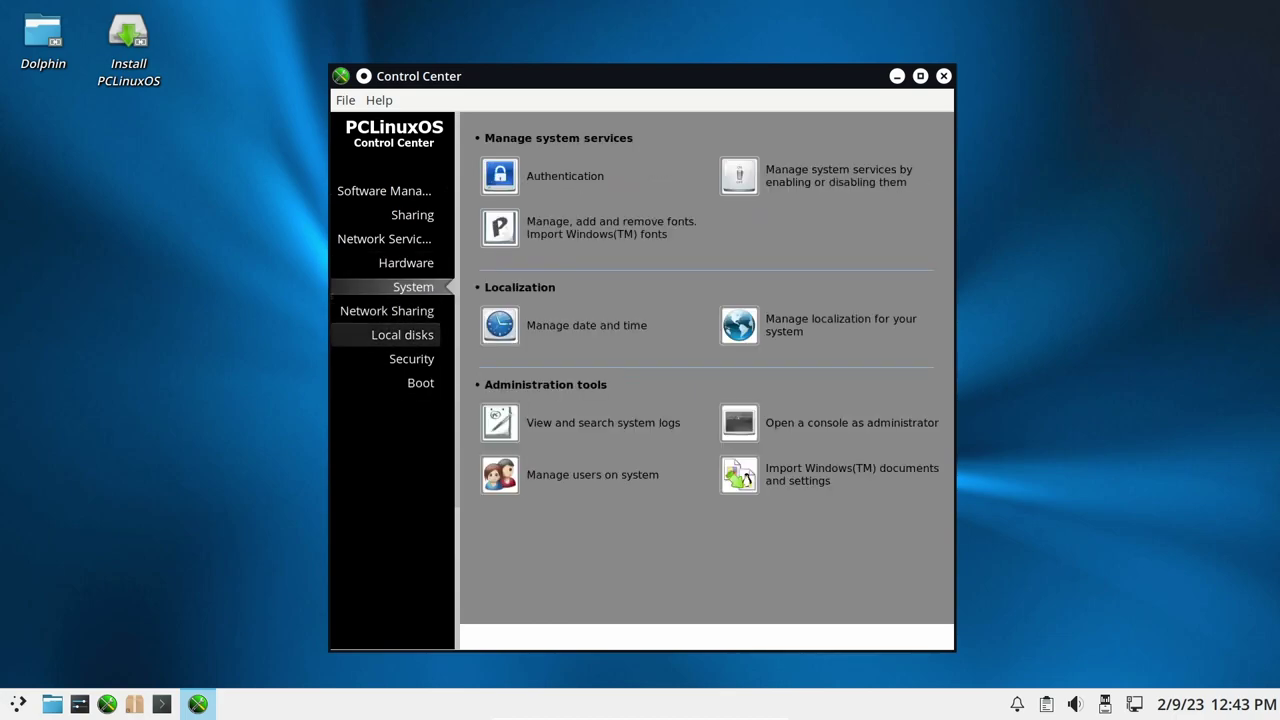
pyautogui.click(385, 238)
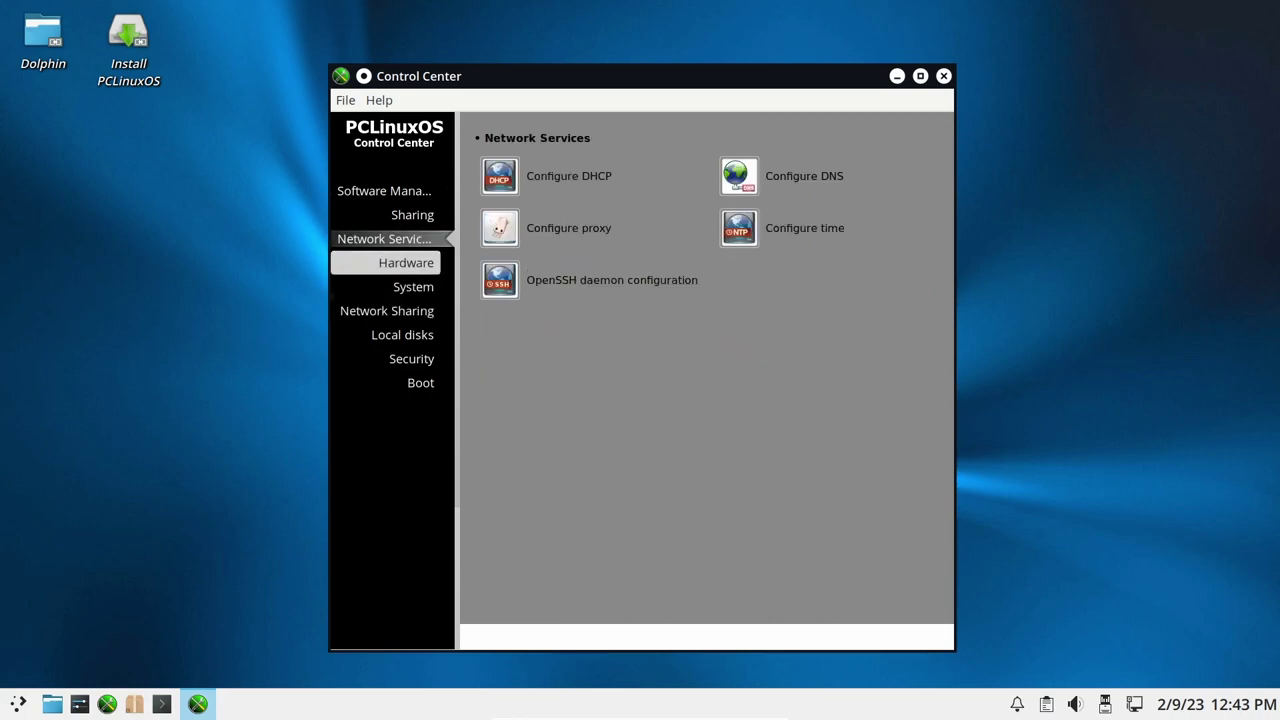
pyautogui.click(406, 262)
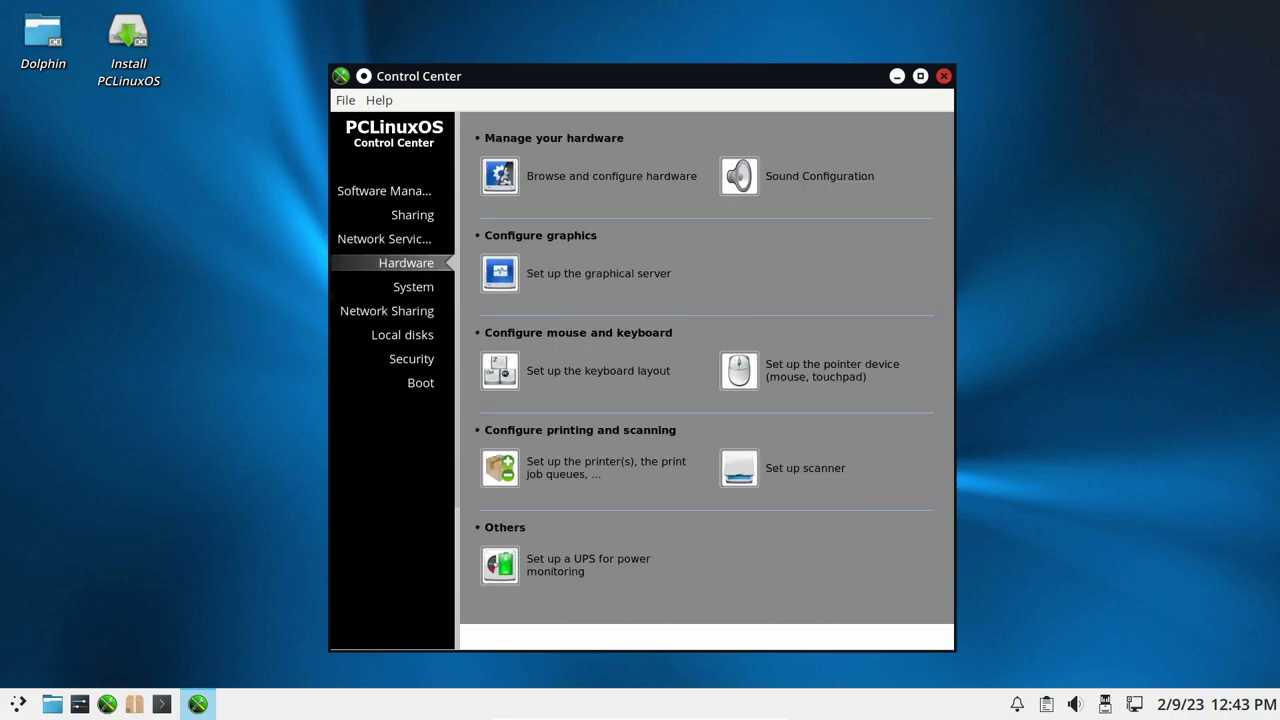
pyautogui.click(943, 76)
# Launch System Settings and examine the Global Theme, Application Style and Plasma Style options under Appearance
pyautogui.click(79, 704)
pyautogui.click(293, 143)
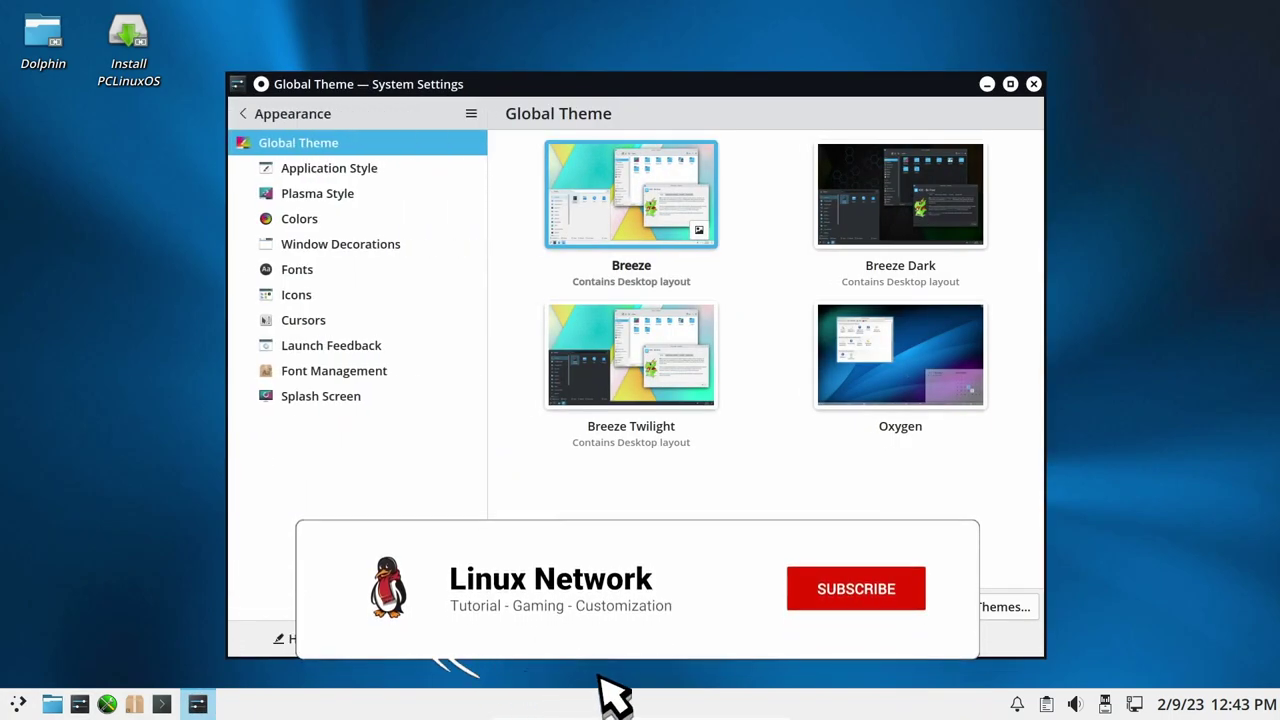
pyautogui.click(329, 168)
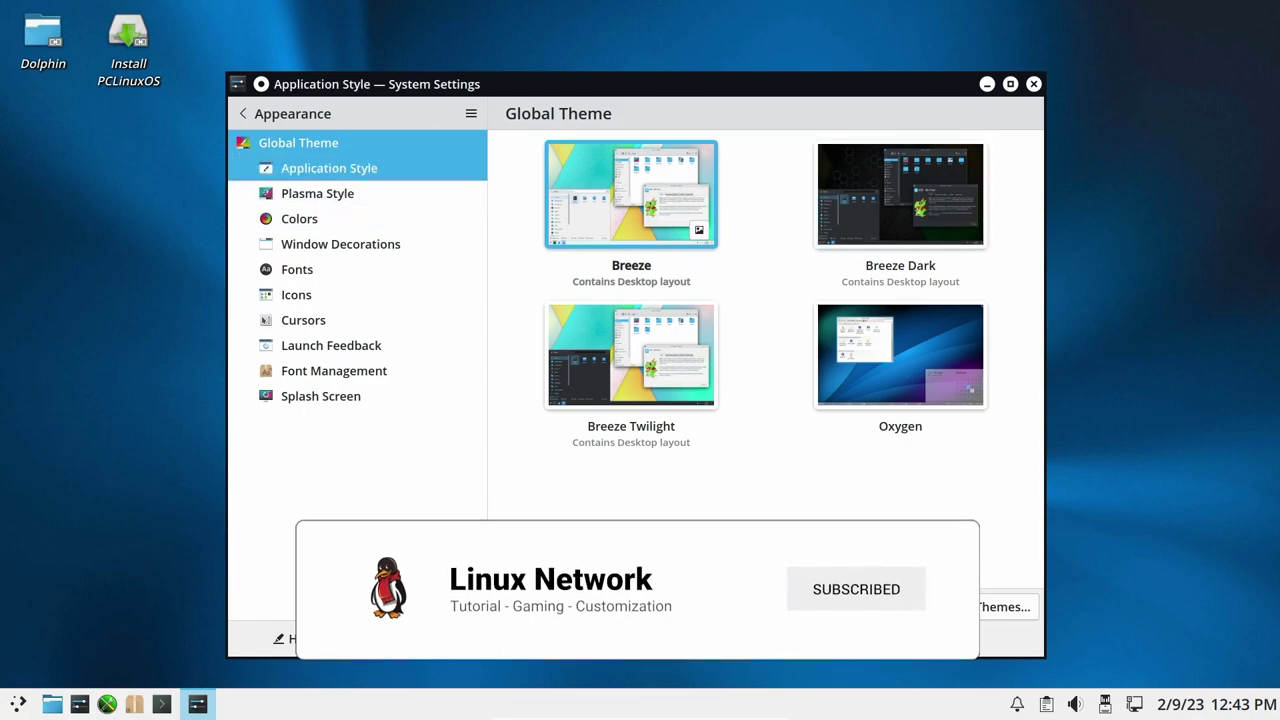
pyautogui.scroll(-1, 760, 360)
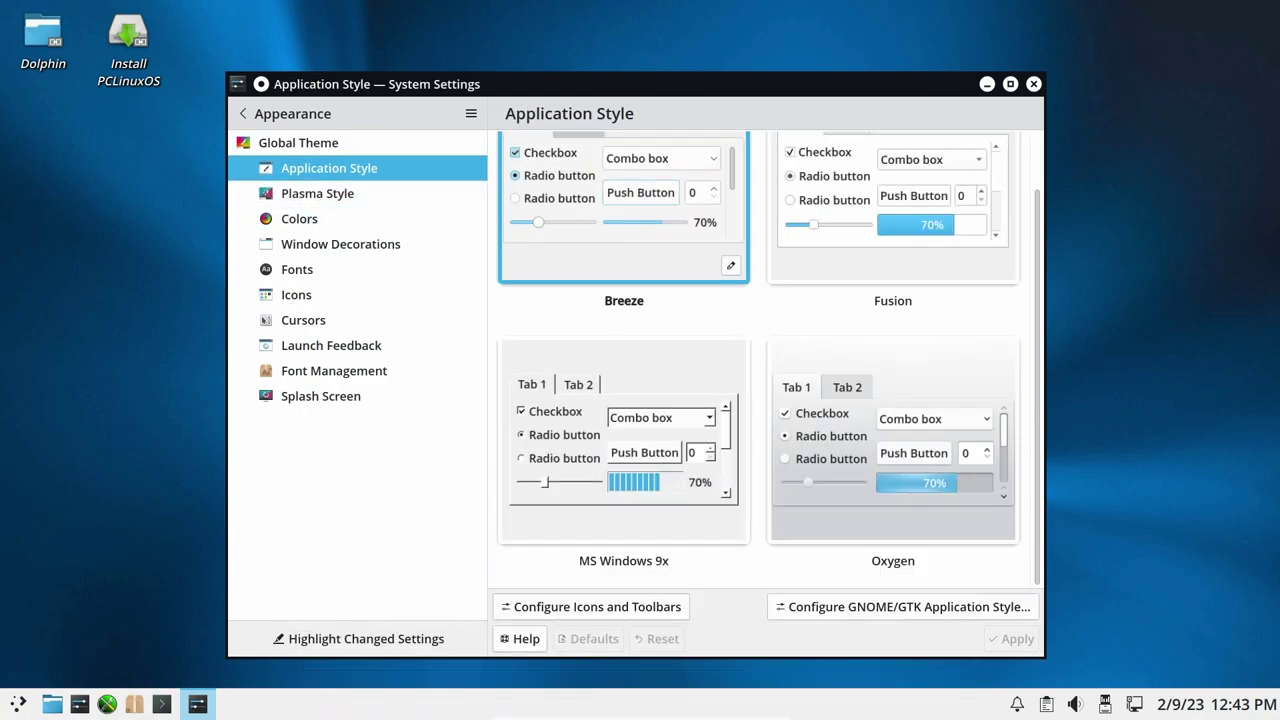
pyautogui.click(317, 193)
pyautogui.scroll(-1, 760, 380)
pyautogui.scroll(1, 760, 380)
# Examine the available Colors, Window Decorations, Fonts and Icons settings under Appearance
pyautogui.click(299, 218)
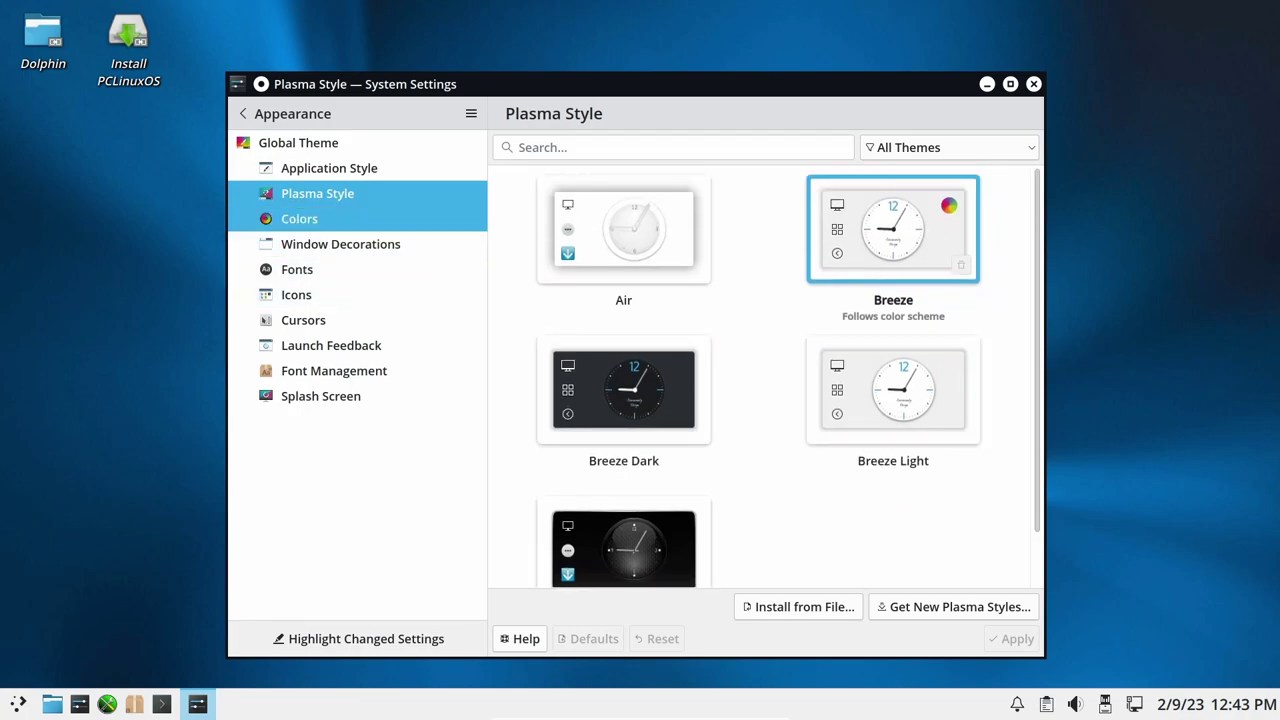
pyautogui.scroll(-1, 760, 415)
pyautogui.scroll(1, 760, 415)
pyautogui.click(340, 244)
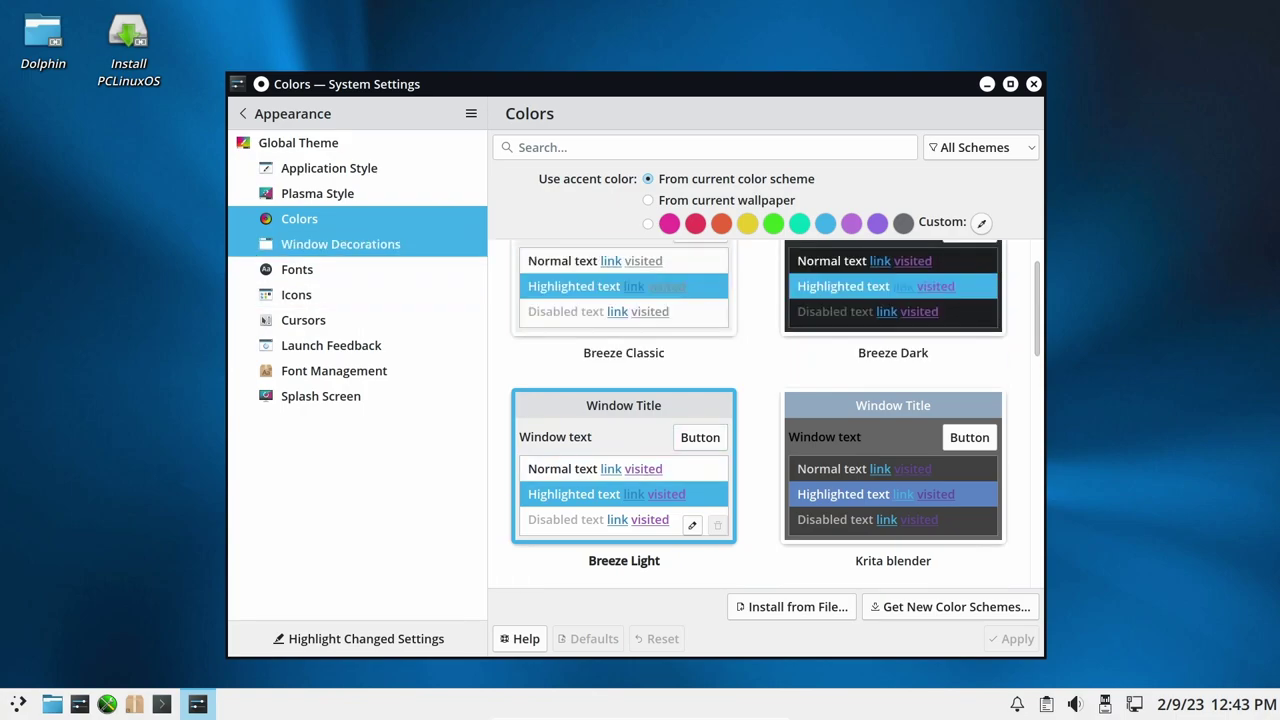
pyautogui.click(297, 269)
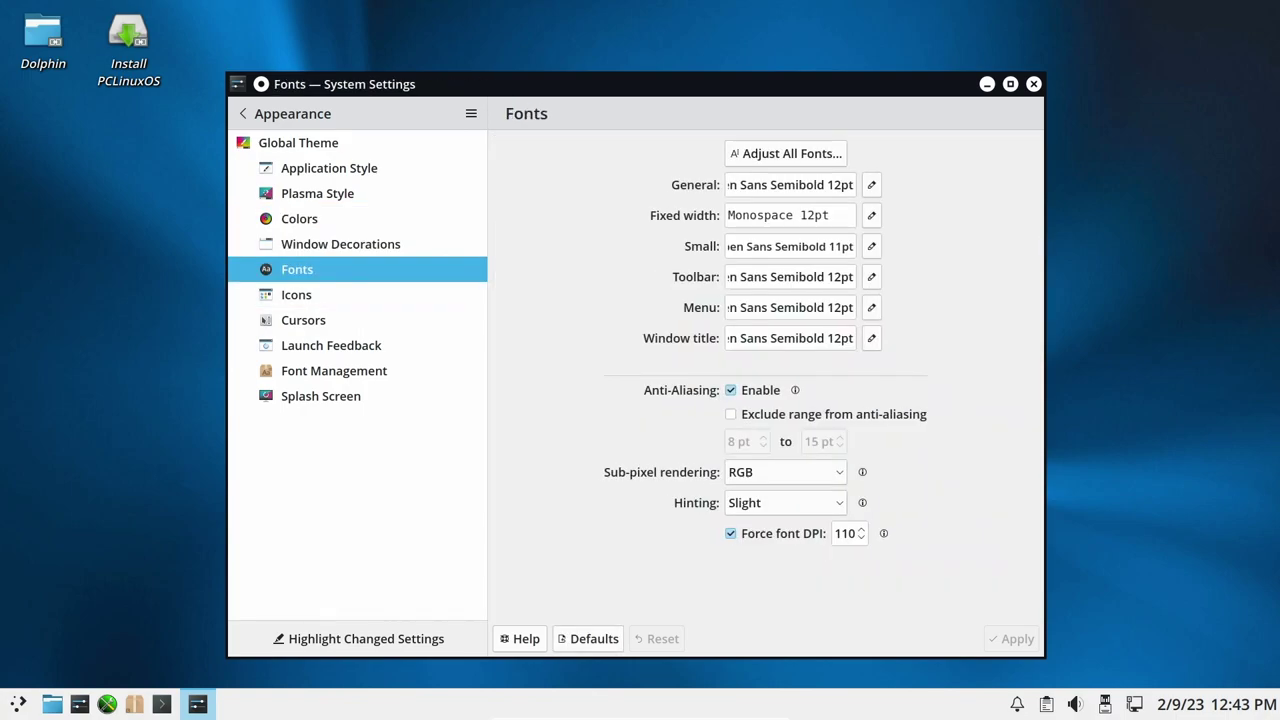
pyautogui.click(296, 294)
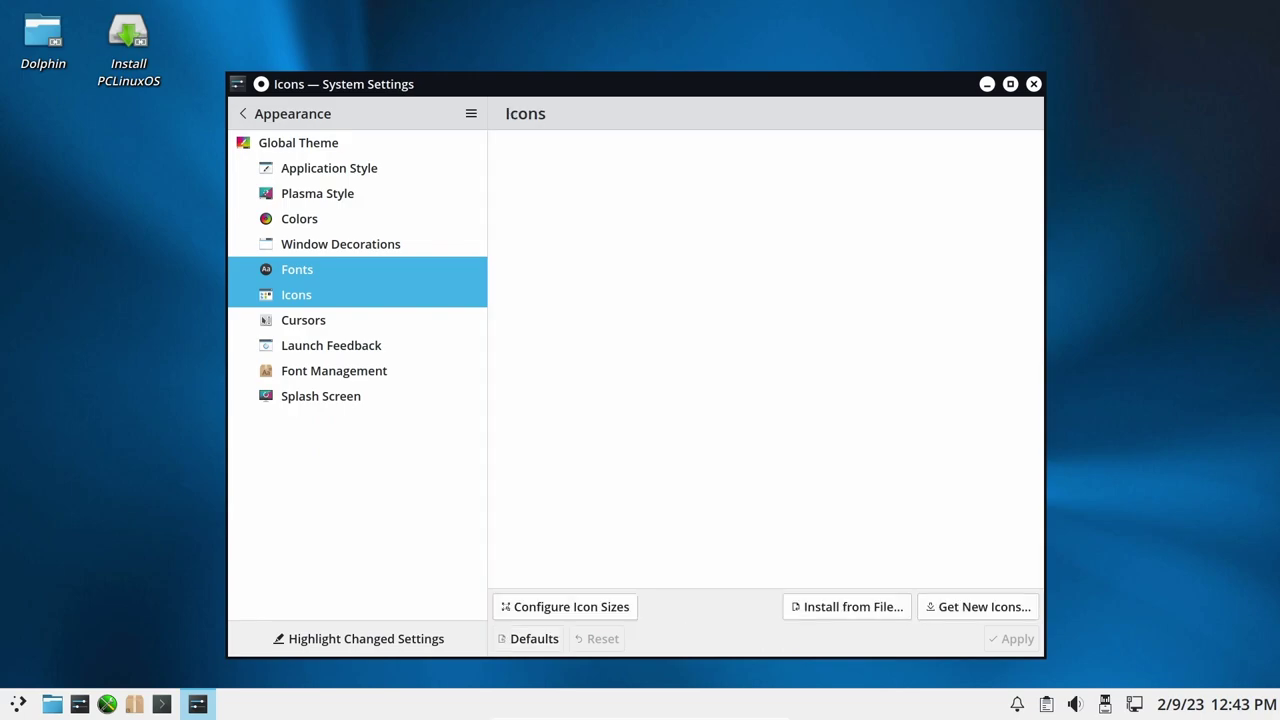
# Apply the Breeze Dark global theme with its appearance settings only
pyautogui.click(298, 142)
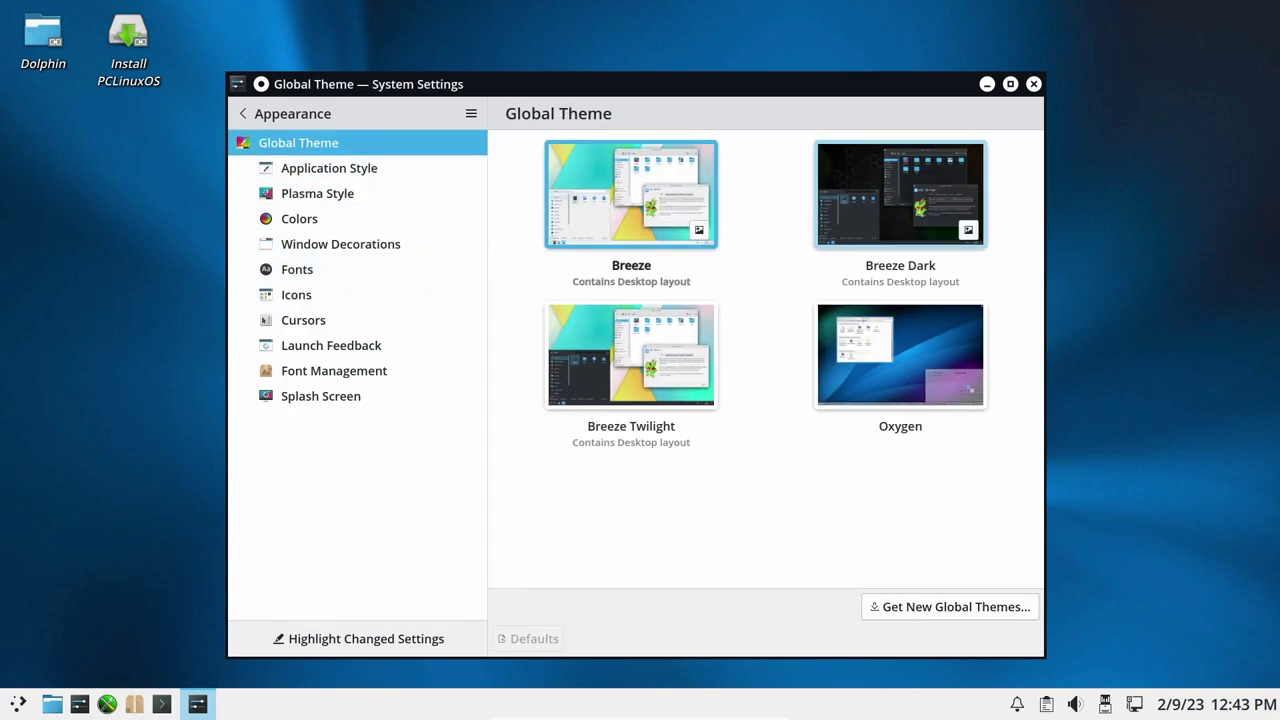
pyautogui.click(900, 193)
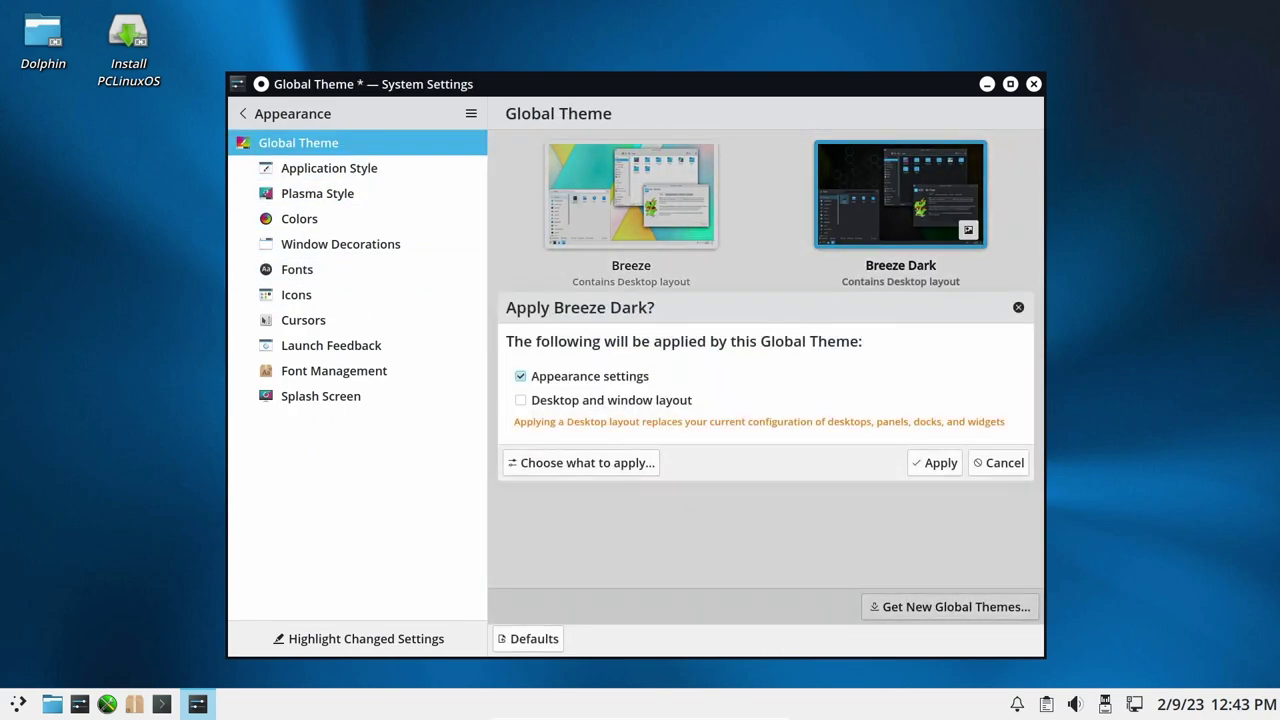
pyautogui.click(934, 462)
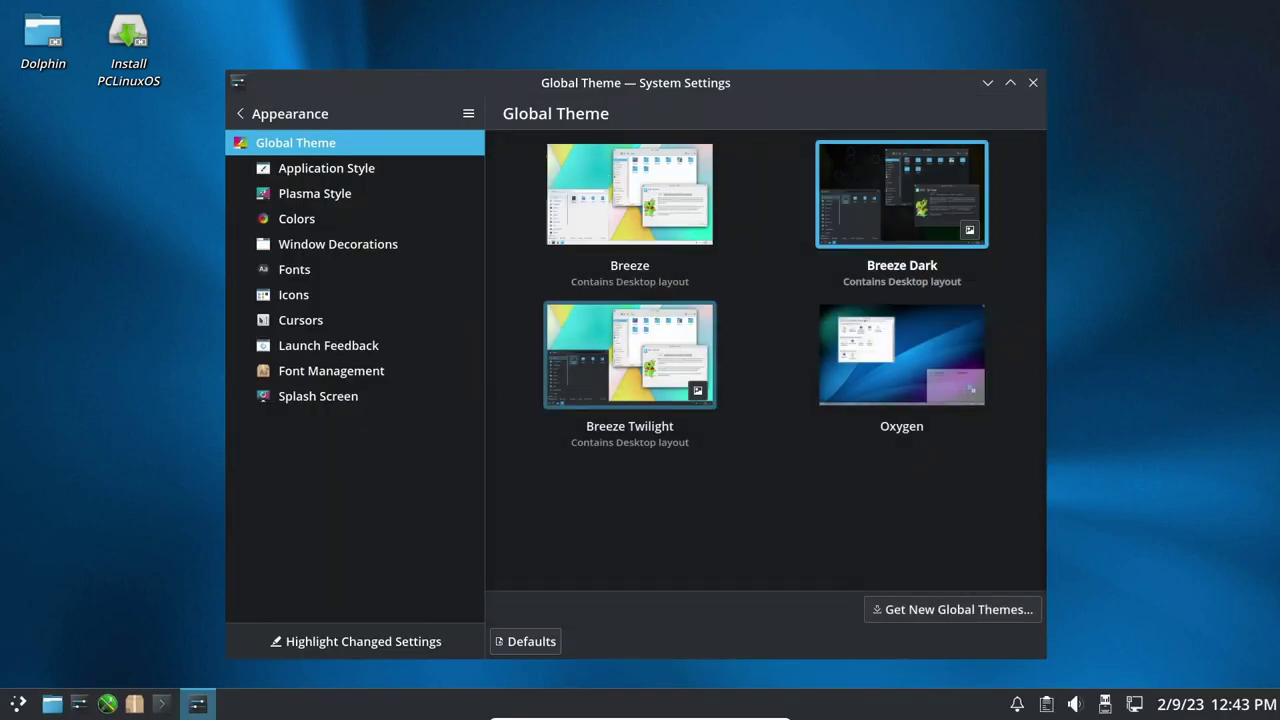
# Check the dark theme on the Application Style page and in the Dolphin file manager, and close Dolphin
pyautogui.click(326, 168)
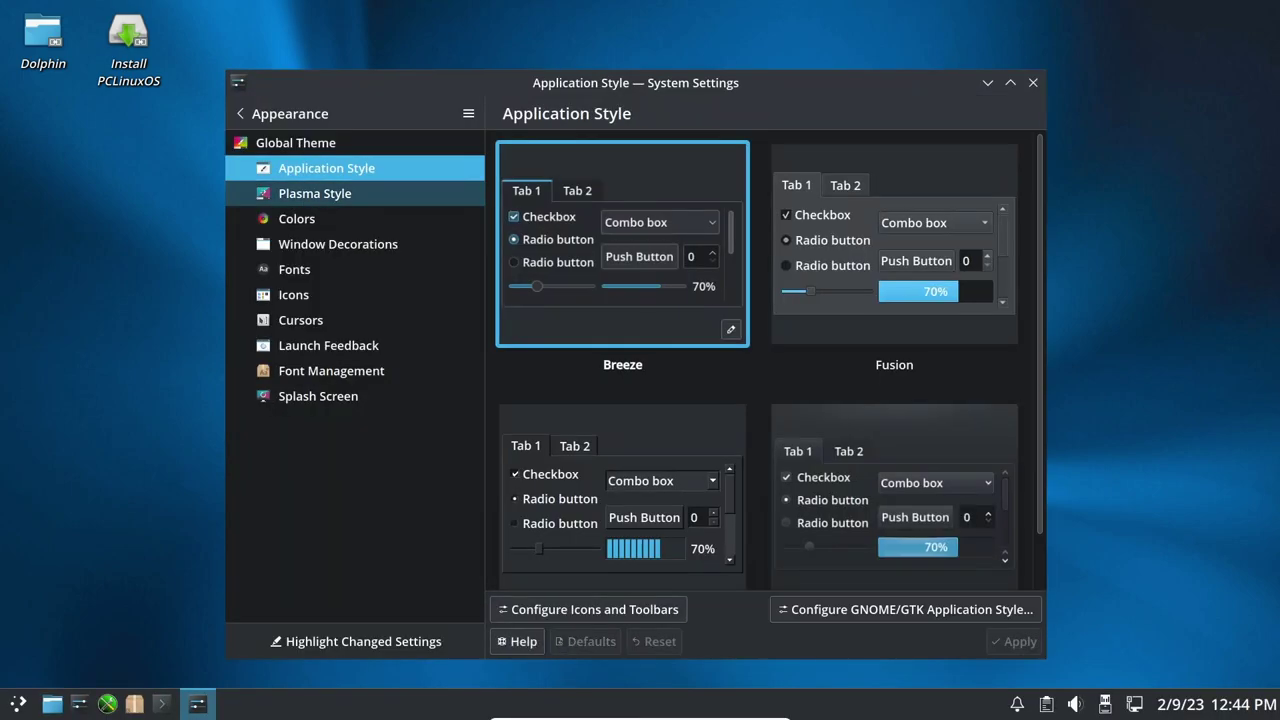
pyautogui.click(52, 704)
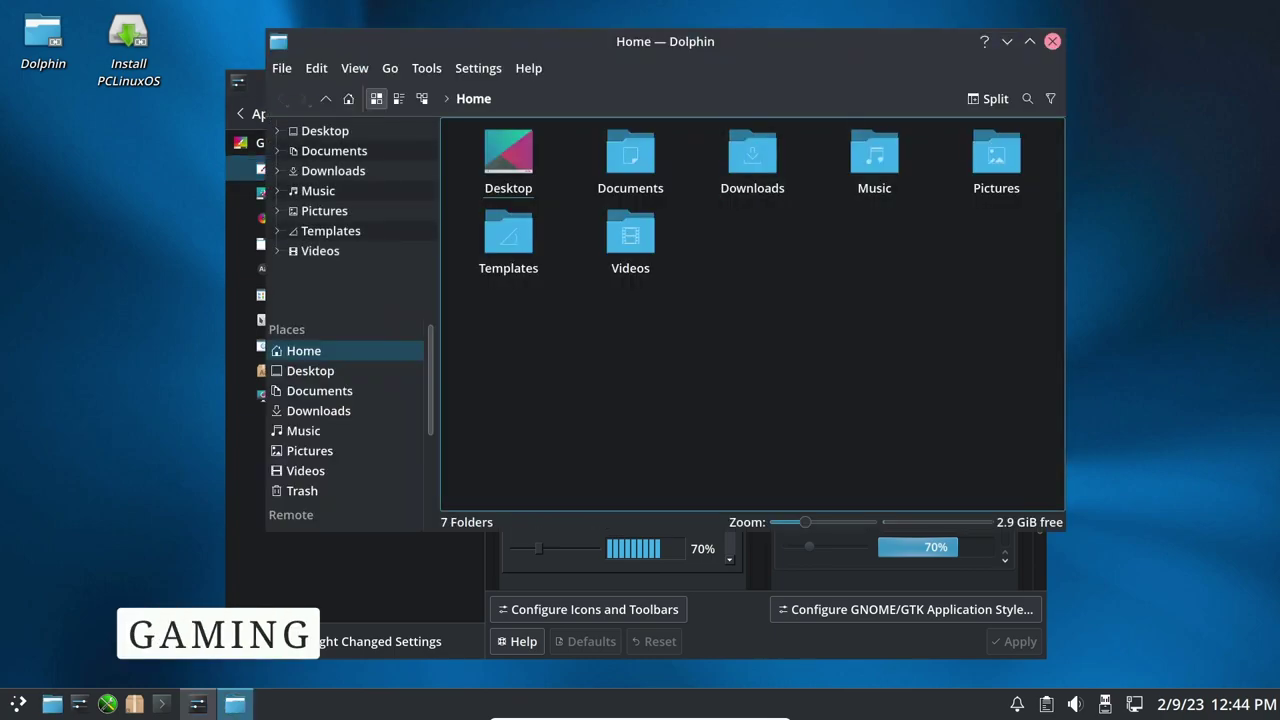
pyautogui.click(1052, 41)
# Examine the remaining Appearance pages under the dark theme, from Colors and Window Decorations through Font Management to Splash Screen
pyautogui.click(296, 218)
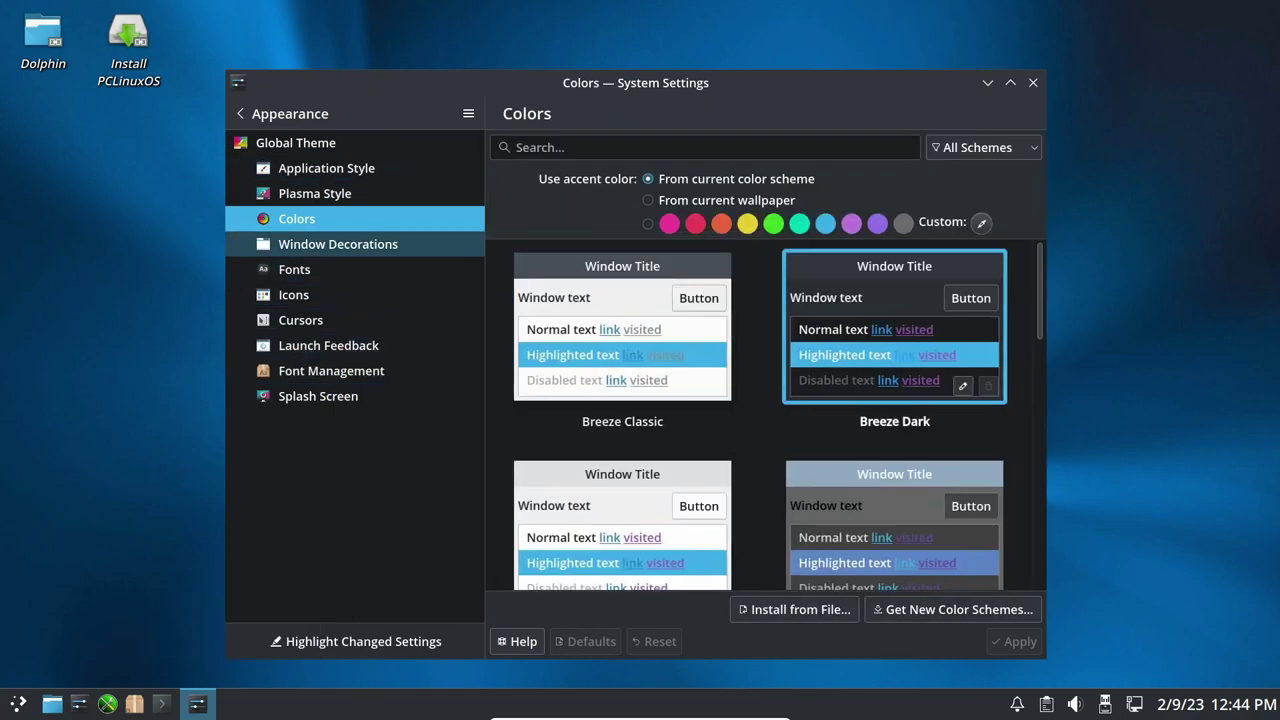
pyautogui.click(338, 244)
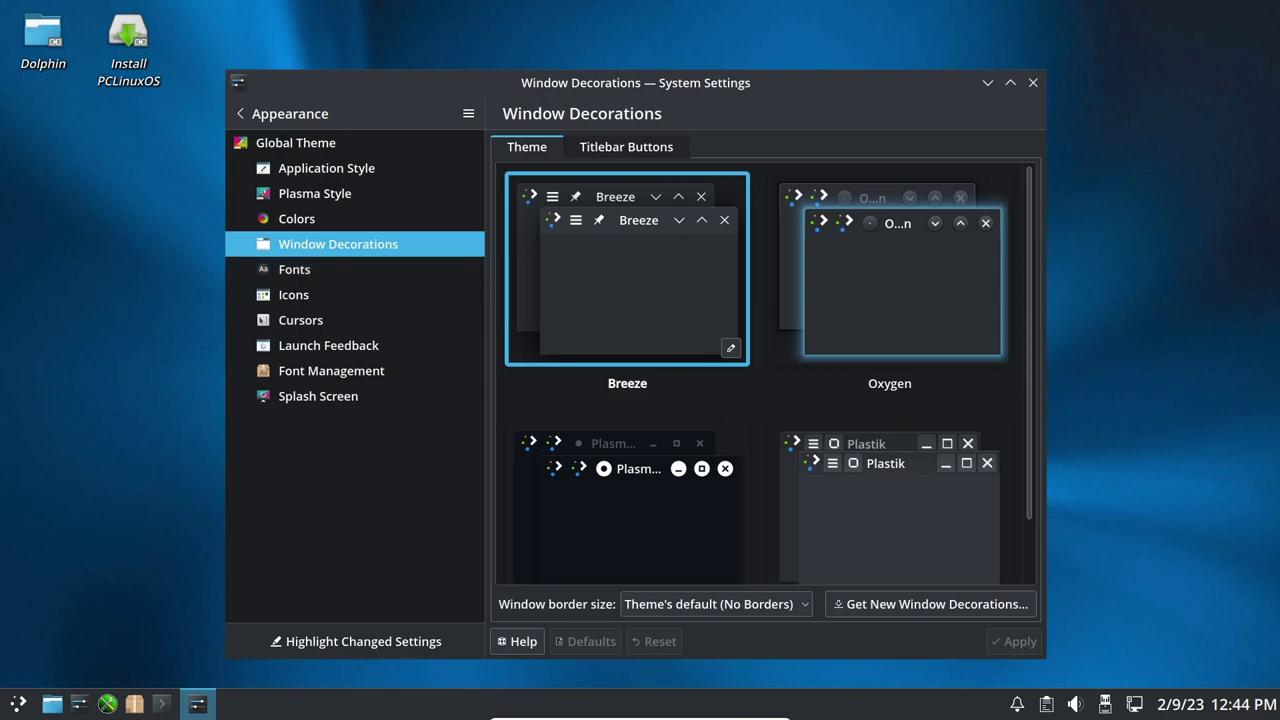
pyautogui.click(294, 269)
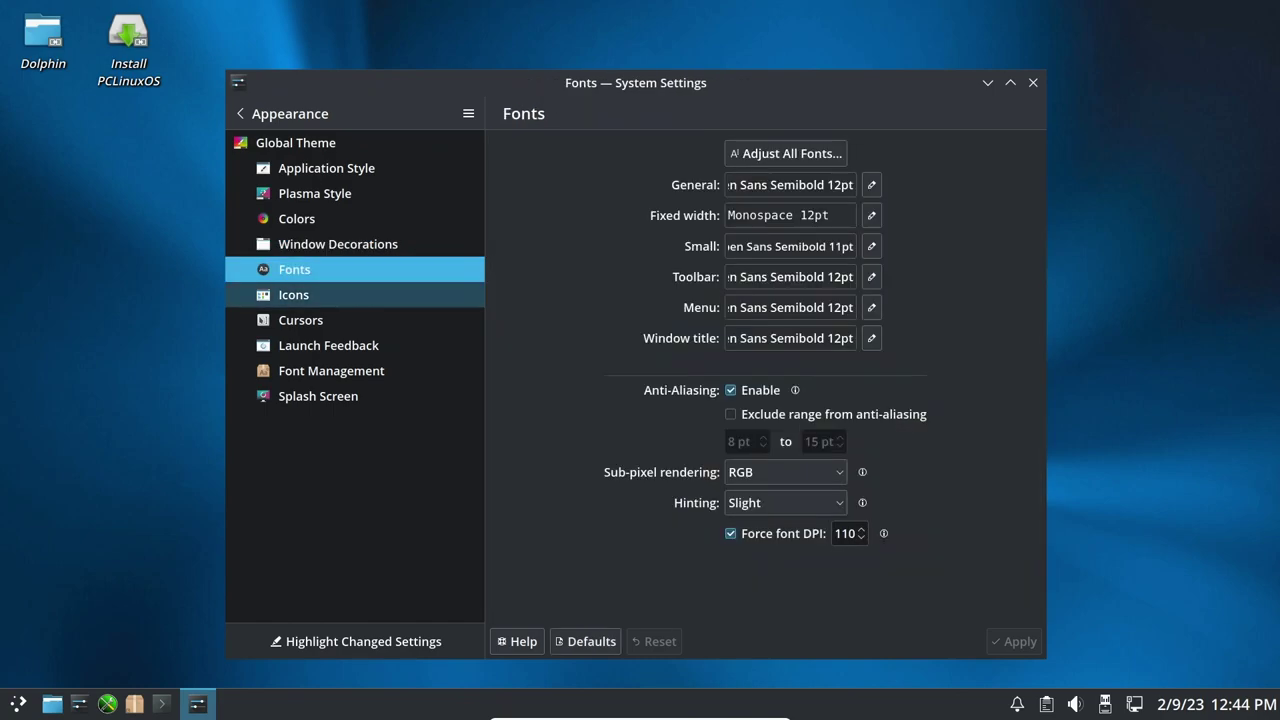
pyautogui.click(294, 294)
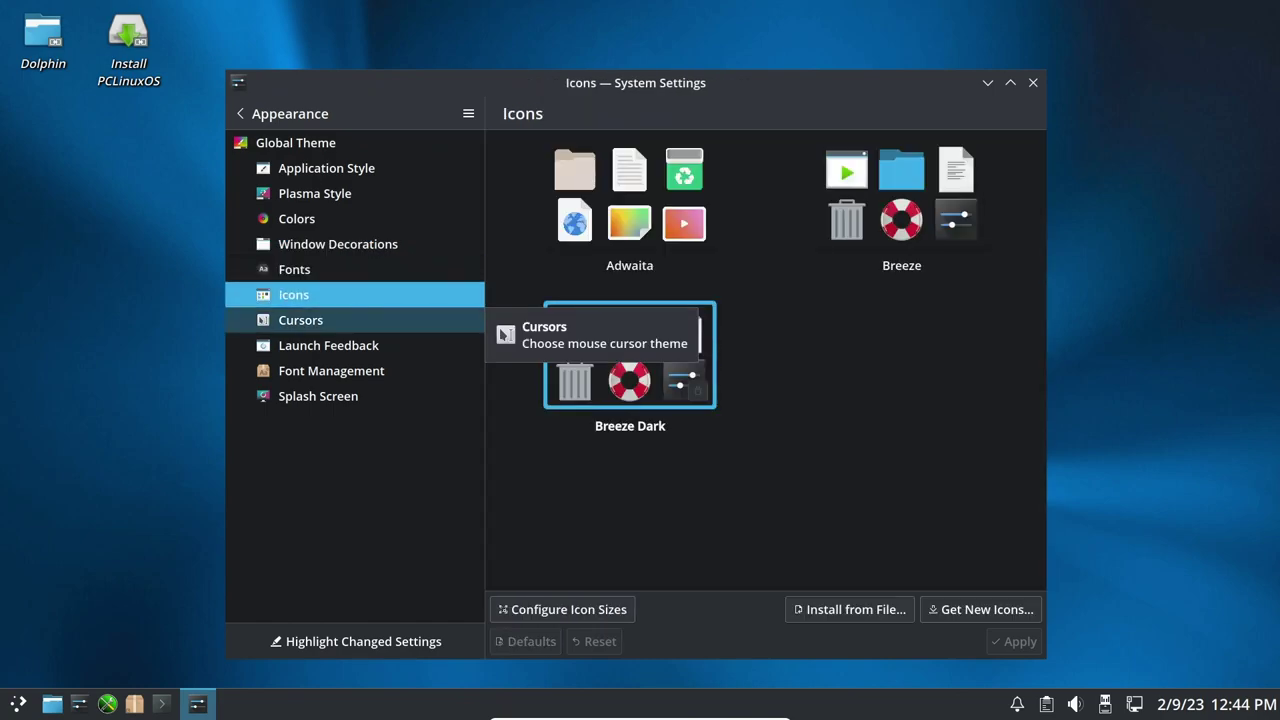
pyautogui.click(300, 320)
pyautogui.click(328, 345)
pyautogui.click(331, 370)
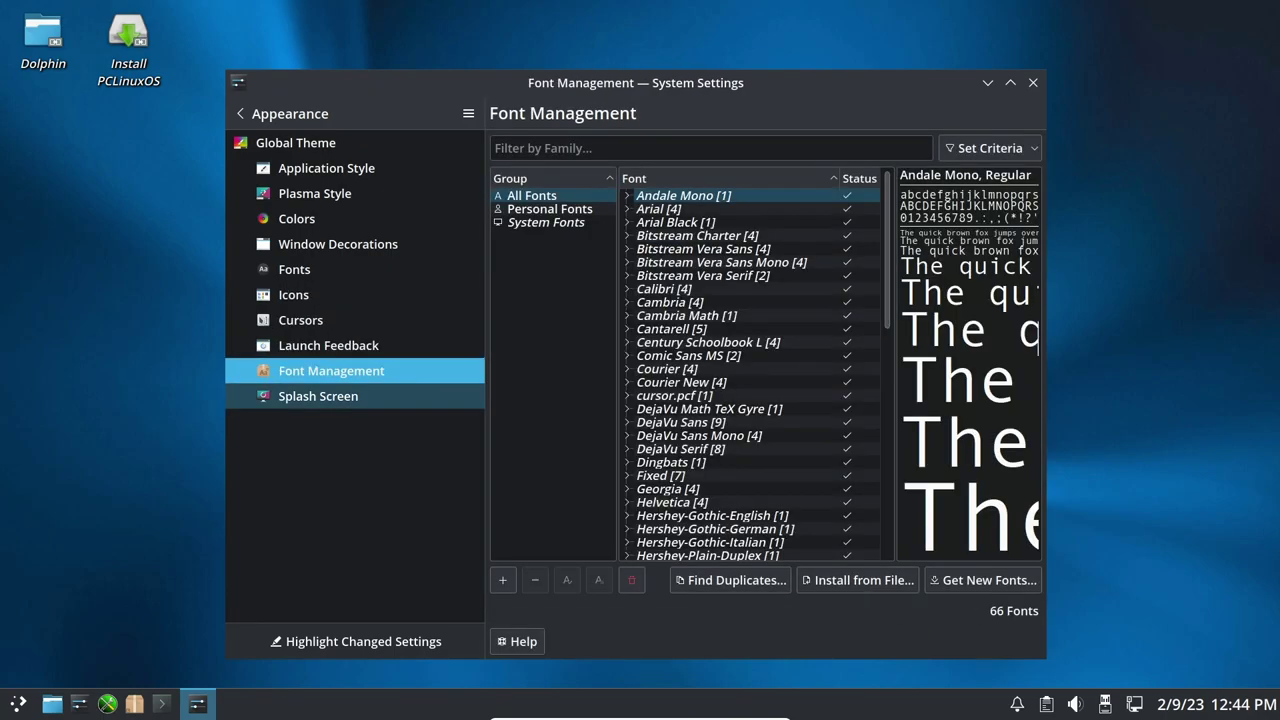
pyautogui.click(318, 396)
# Examine the Workspace Behavior settings, from General Behavior, Desktop Effects and Screen Edges to Virtual Desktops and Activities
pyautogui.click(240, 113)
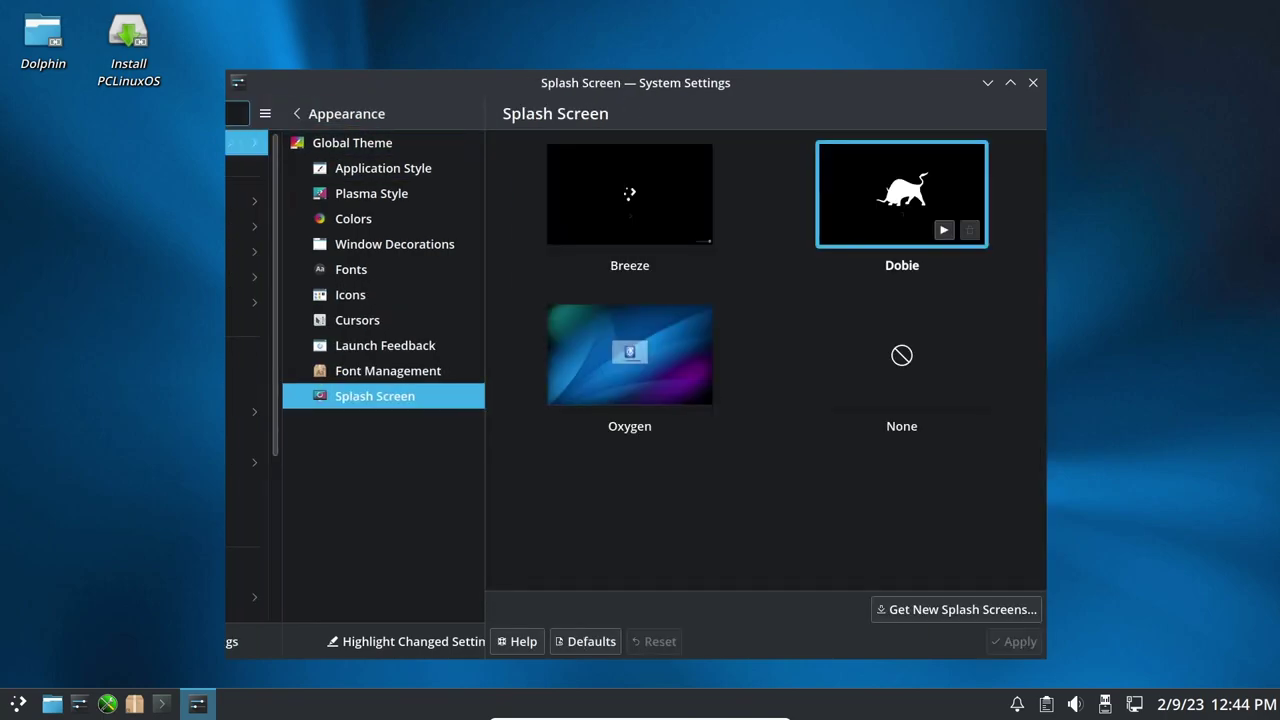
pyautogui.click(315, 201)
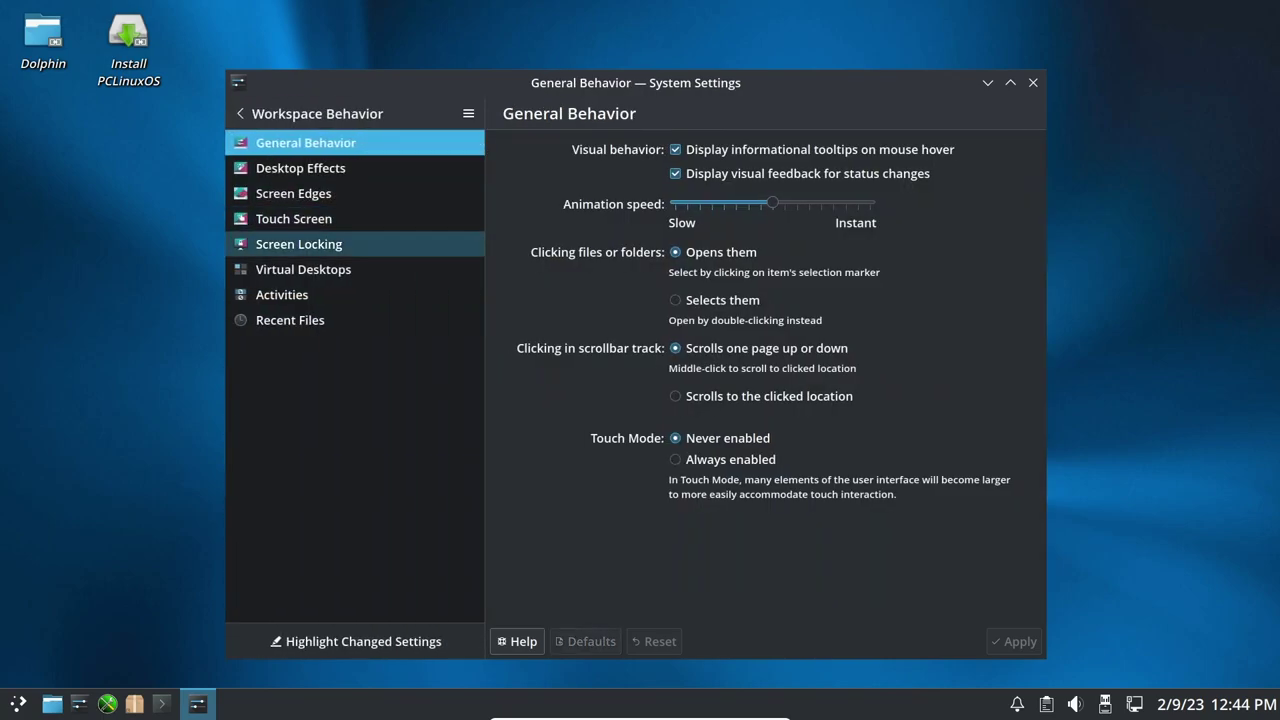
pyautogui.click(300, 168)
pyautogui.click(293, 193)
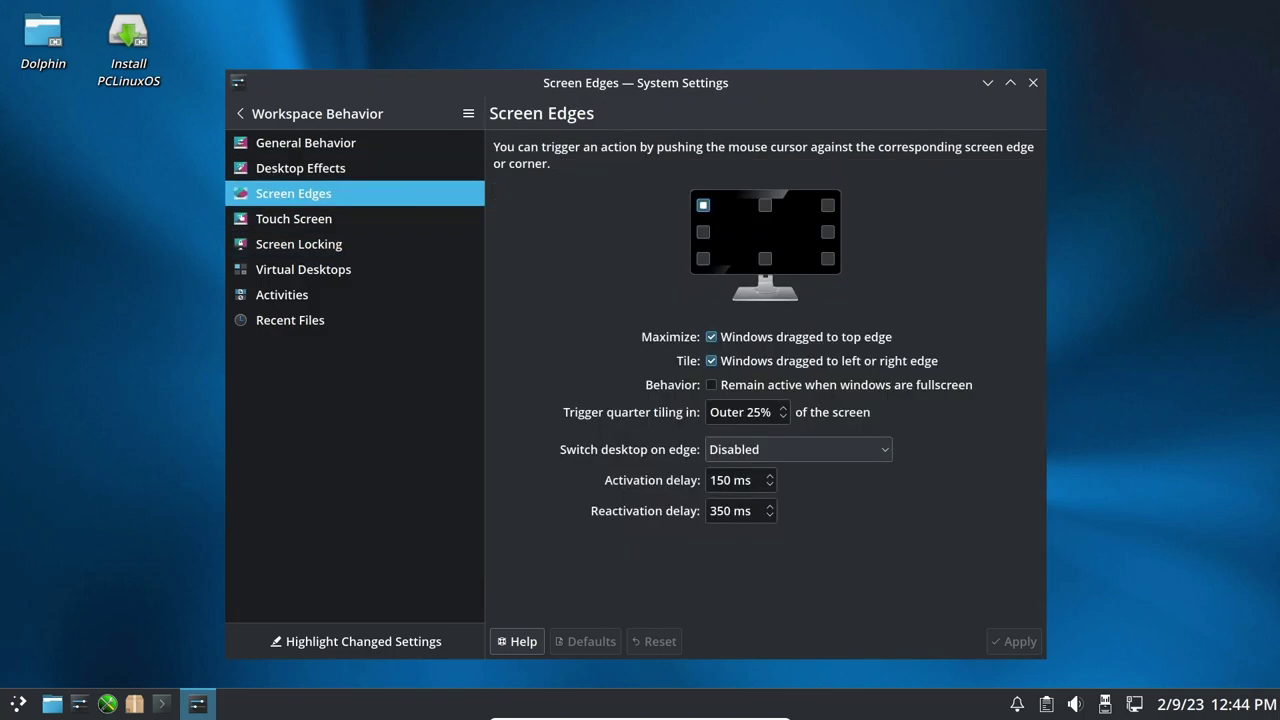
pyautogui.click(293, 218)
pyautogui.click(298, 244)
pyautogui.click(303, 269)
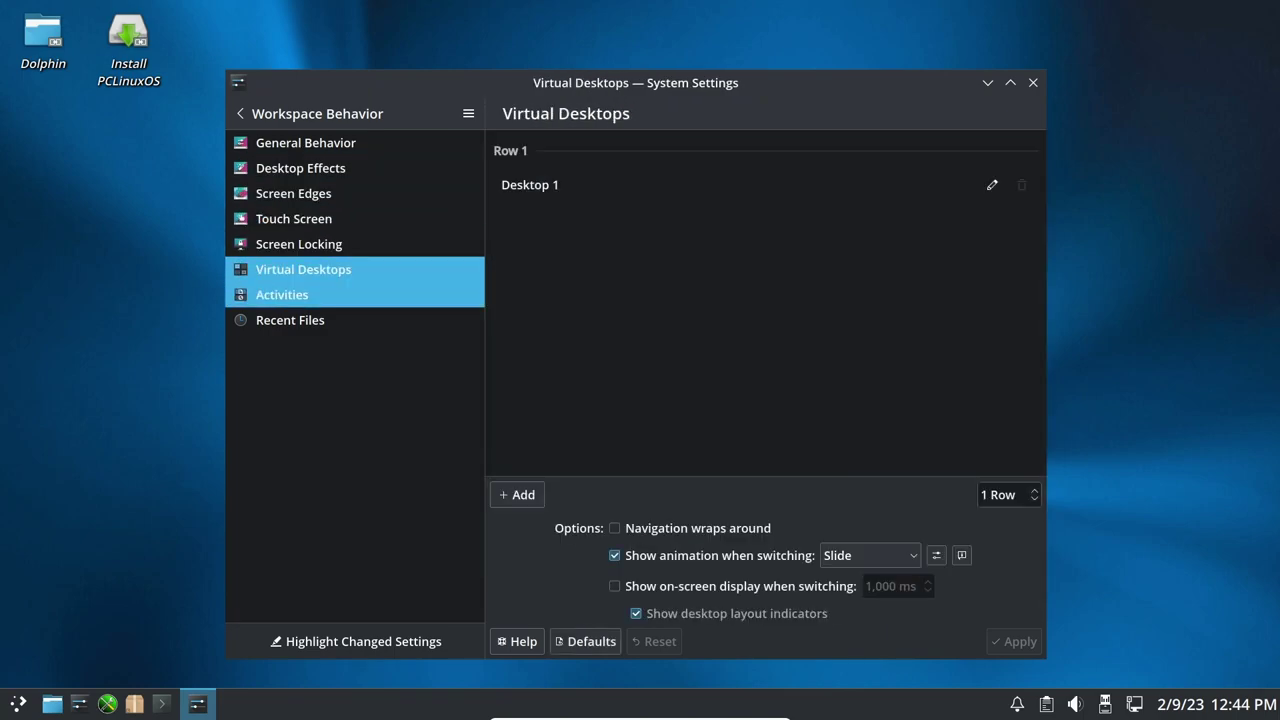
pyautogui.click(282, 294)
# Examine the Window Management settings: Window Behavior, Task Switcher, KWin Scripts and Window Rules
pyautogui.click(240, 113)
pyautogui.click(287, 227)
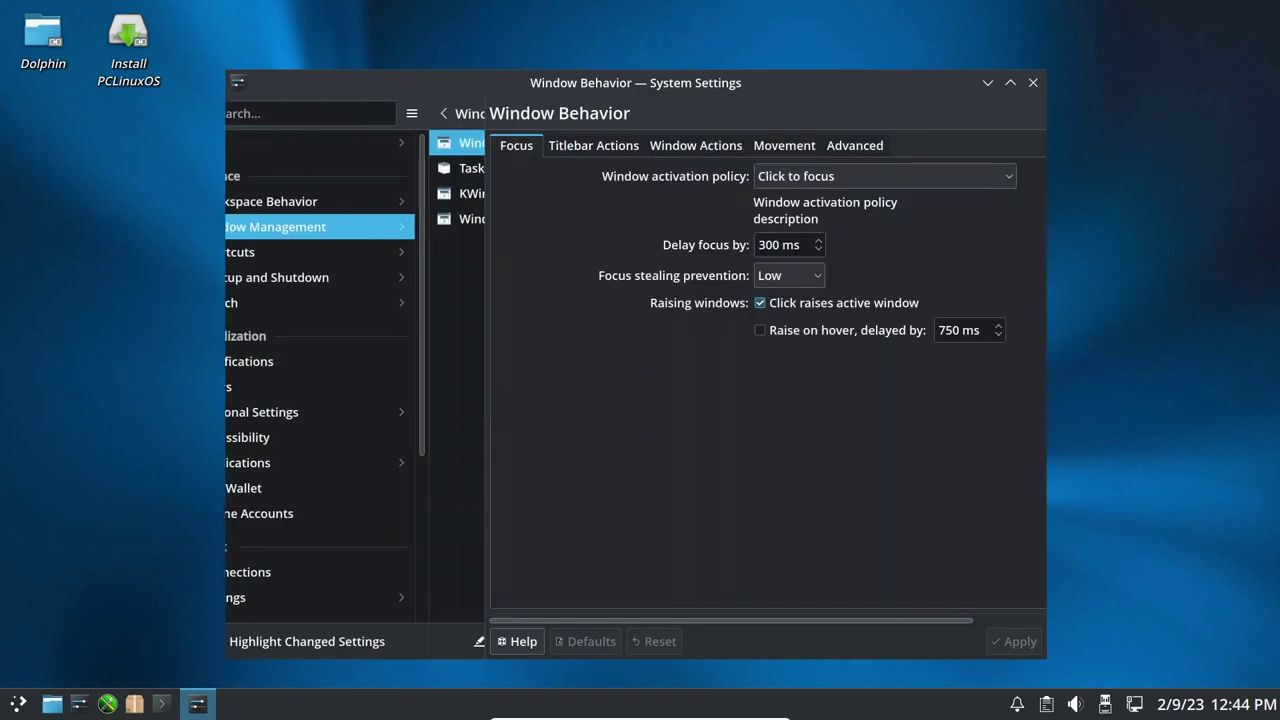
pyautogui.click(295, 168)
pyautogui.click(291, 193)
pyautogui.click(296, 218)
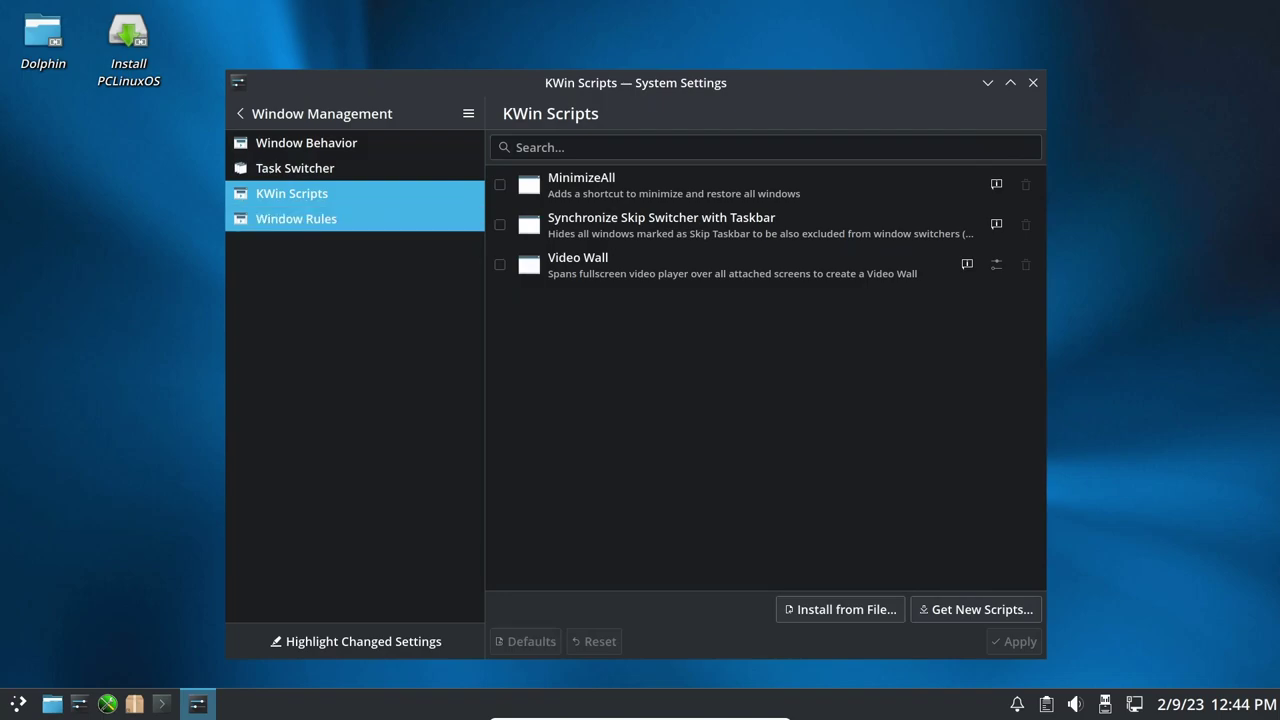
# Examine the Shortcuts settings, looking through the application and system service list and the Custom Shortcuts page
pyautogui.click(240, 113)
pyautogui.click(283, 252)
pyautogui.scroll(-5, 600, 272)
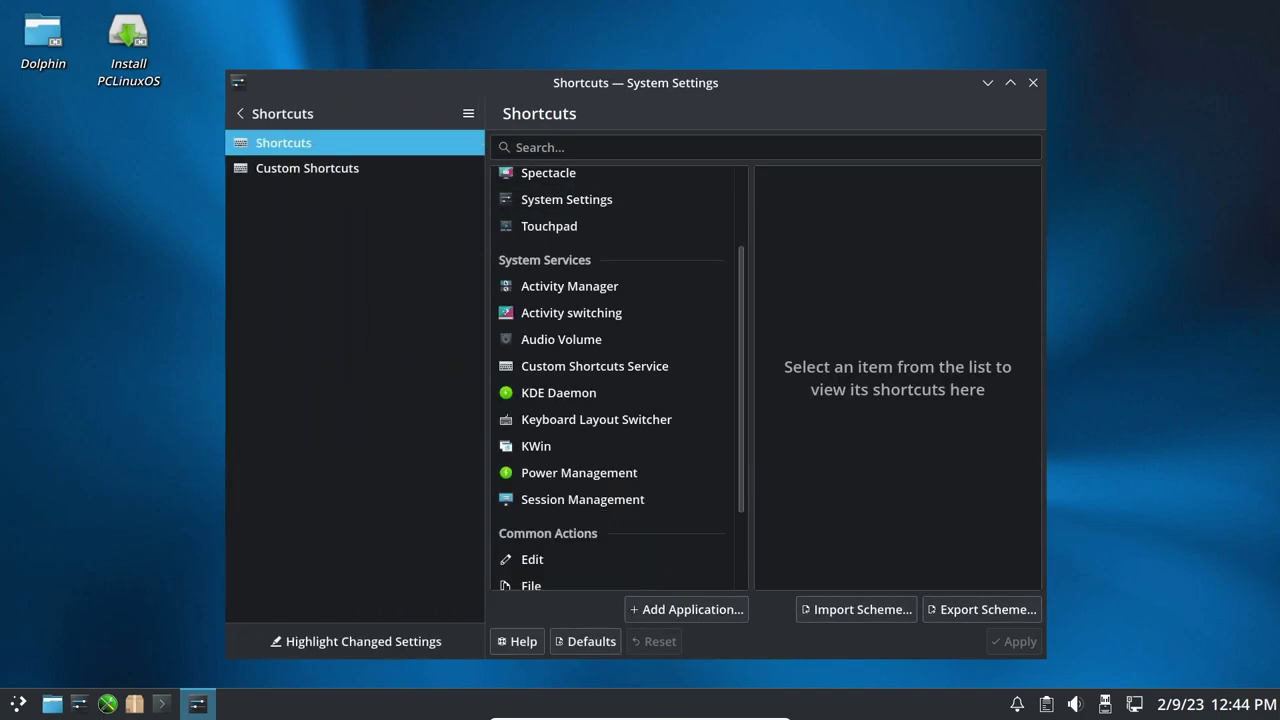
pyautogui.scroll(5, 600, 276)
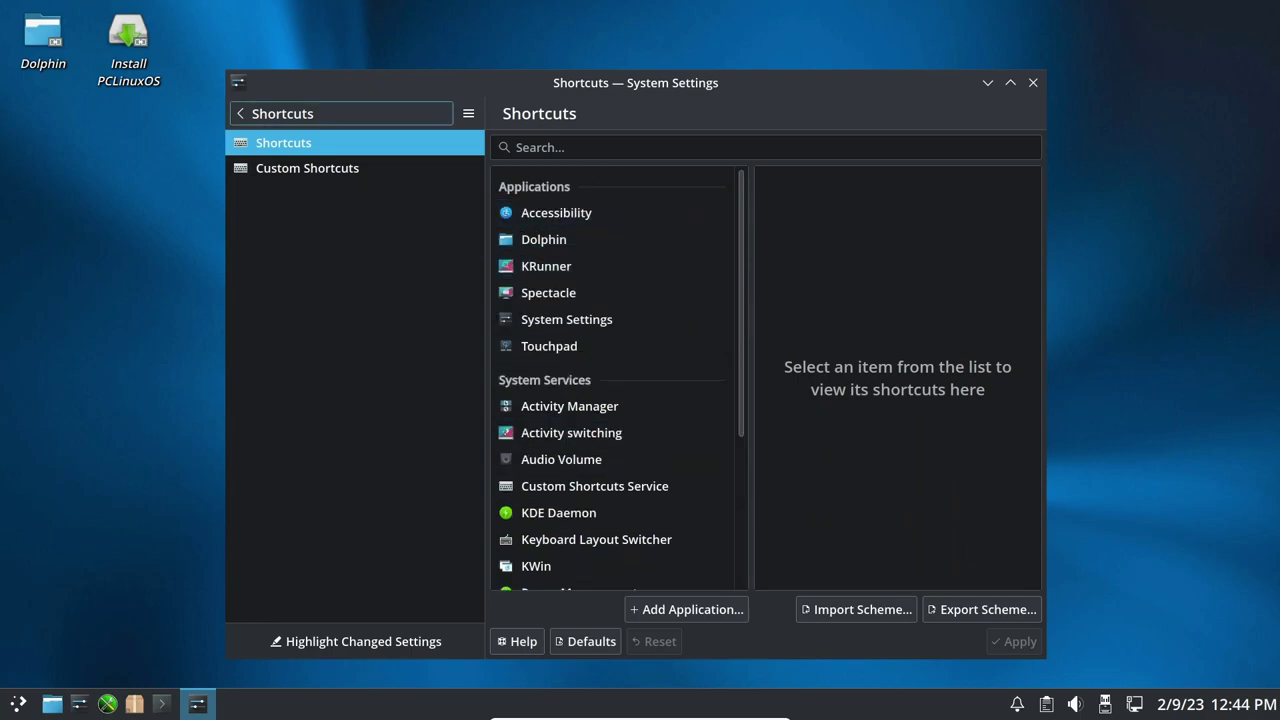
pyautogui.click(307, 168)
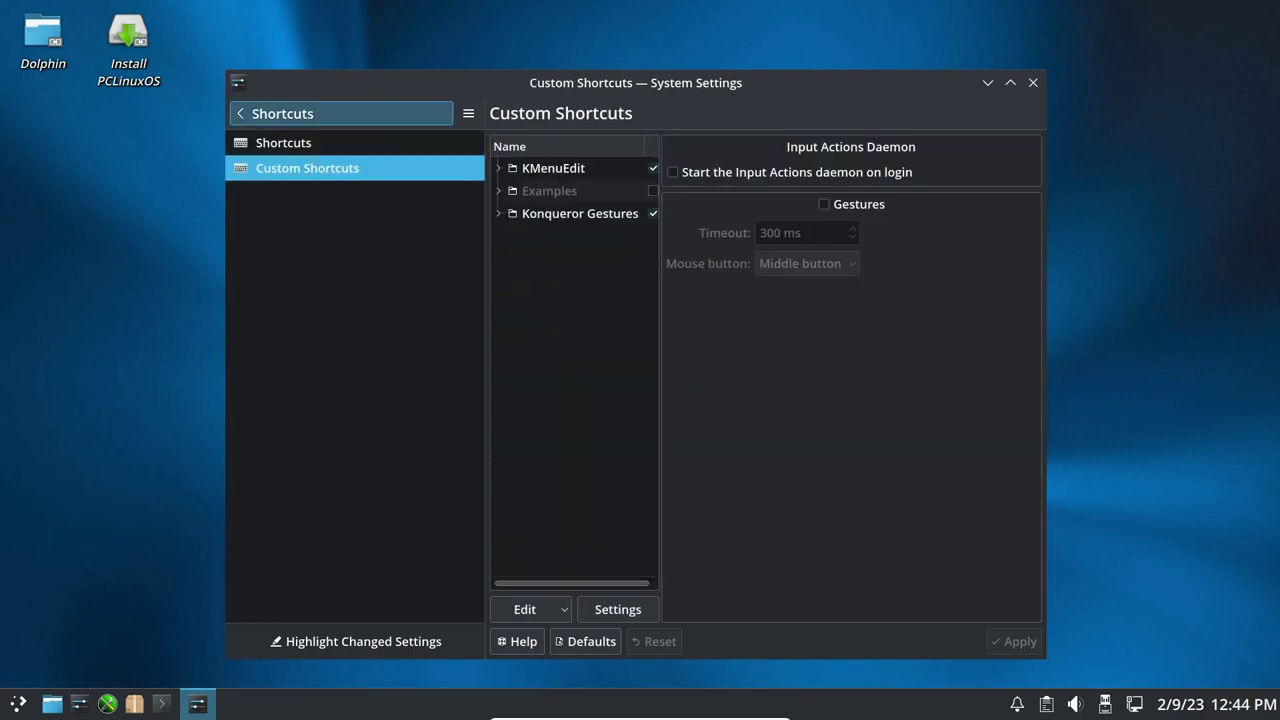
pyautogui.click(283, 113)
# Examine the Startup and Shutdown settings: Login Screen (SDDM) themes, Autostart, Background Services and Desktop Session
pyautogui.click(320, 277)
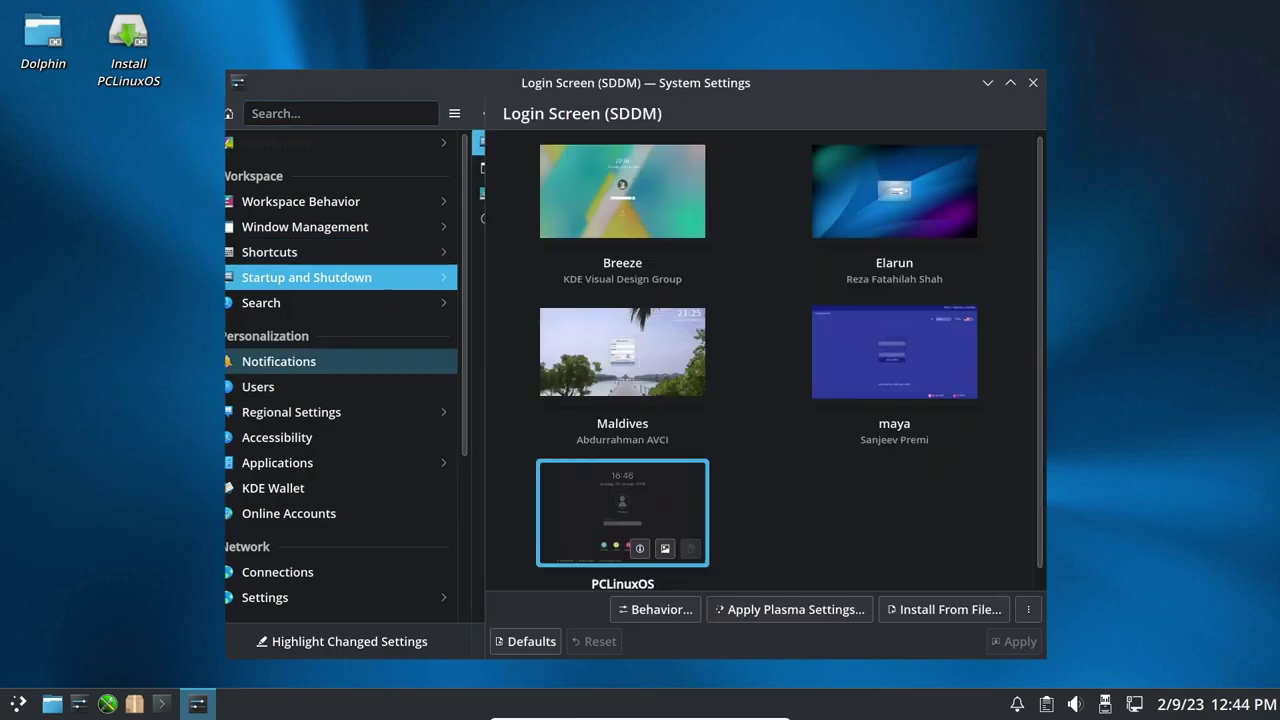
pyautogui.scroll(-1, 622, 335)
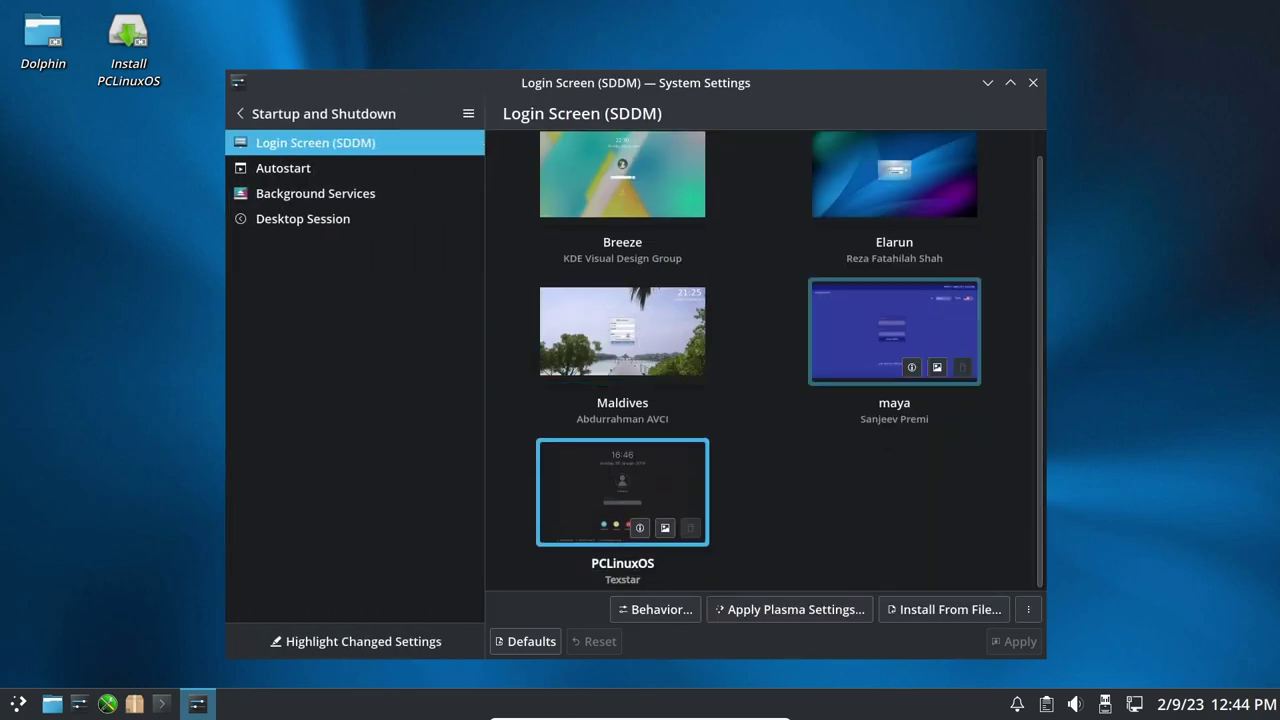
pyautogui.scroll(1, 790, 361)
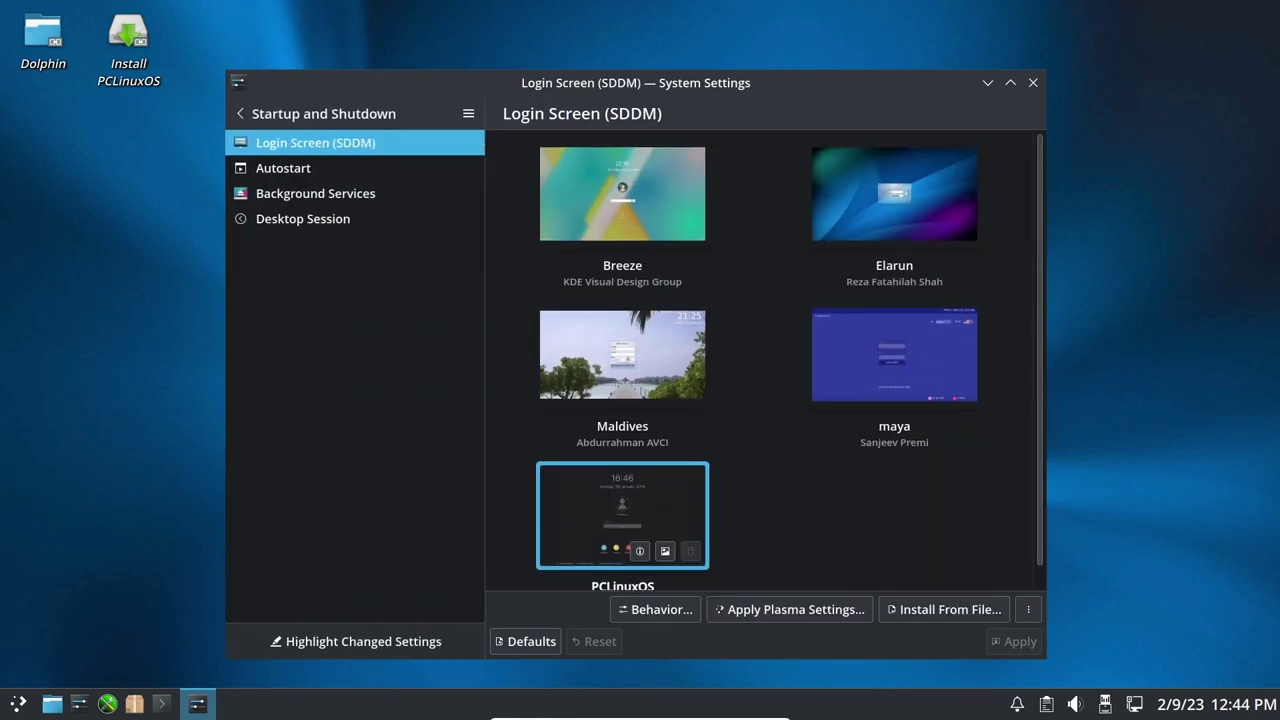
pyautogui.click(283, 168)
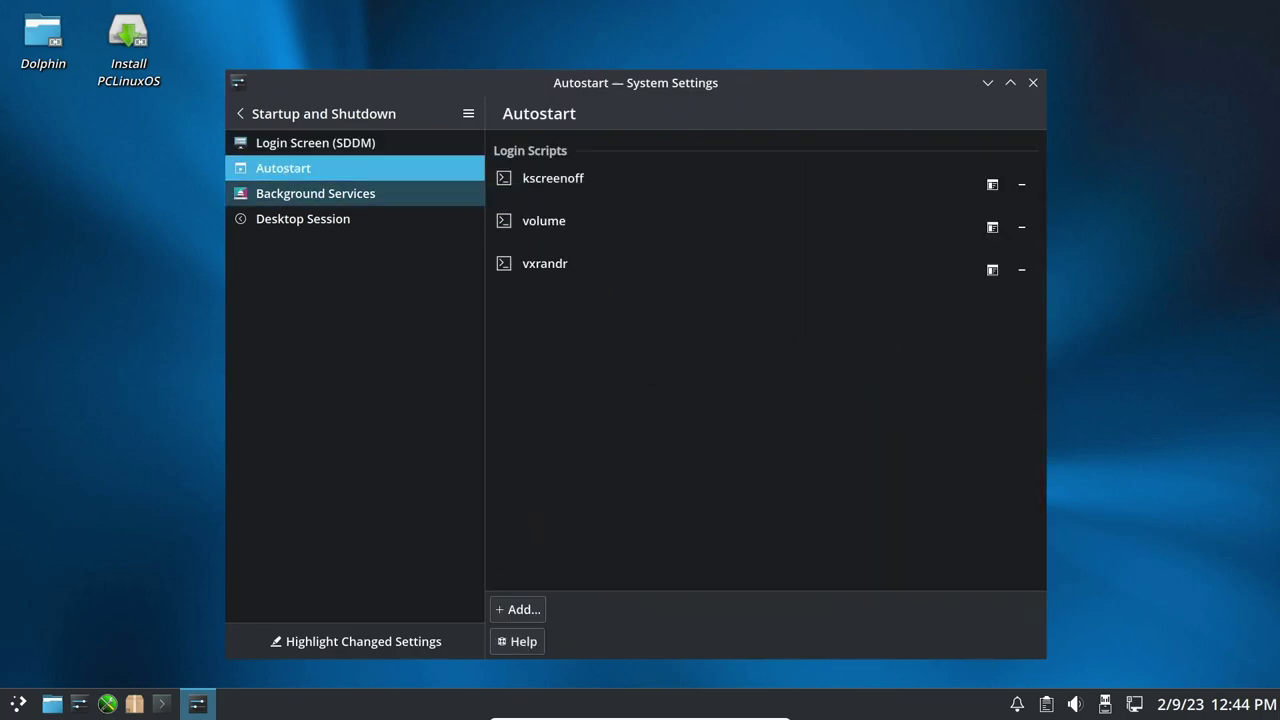
pyautogui.click(315, 193)
pyautogui.click(303, 218)
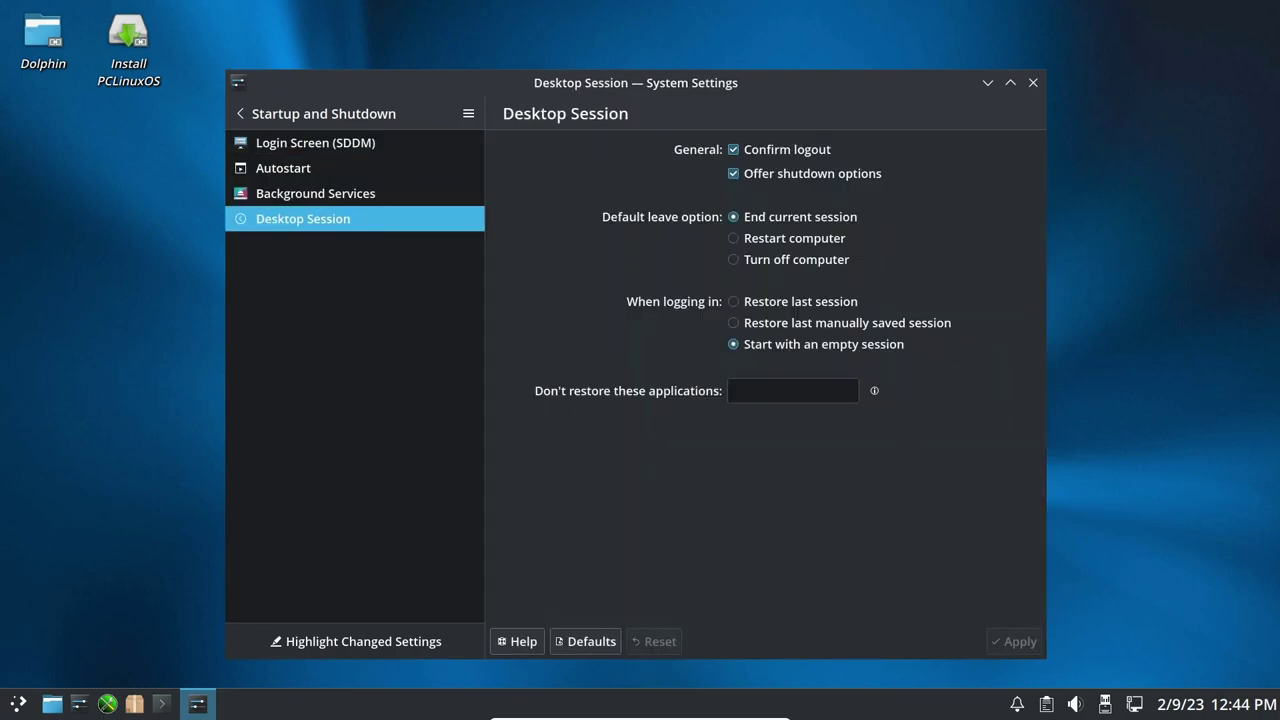
pyautogui.click(320, 113)
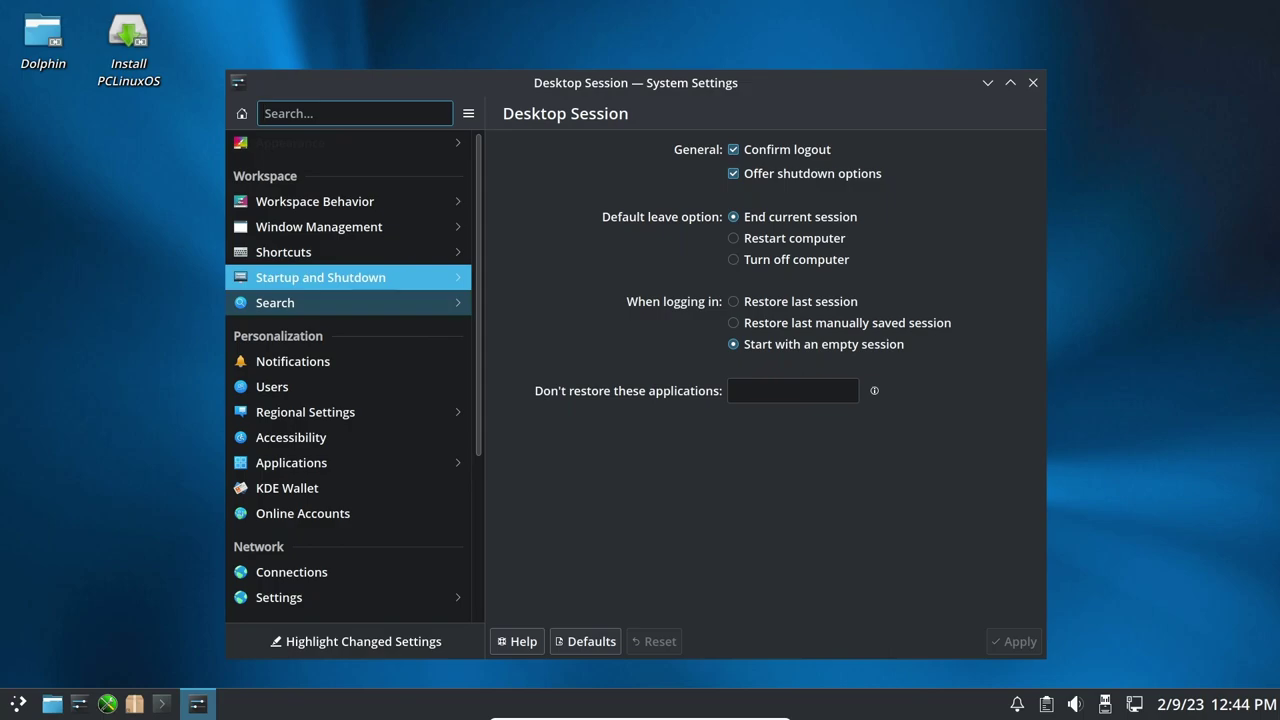
# Examine the Search settings, covering File Search and the full Plasma Search plugin list
pyautogui.click(290, 302)
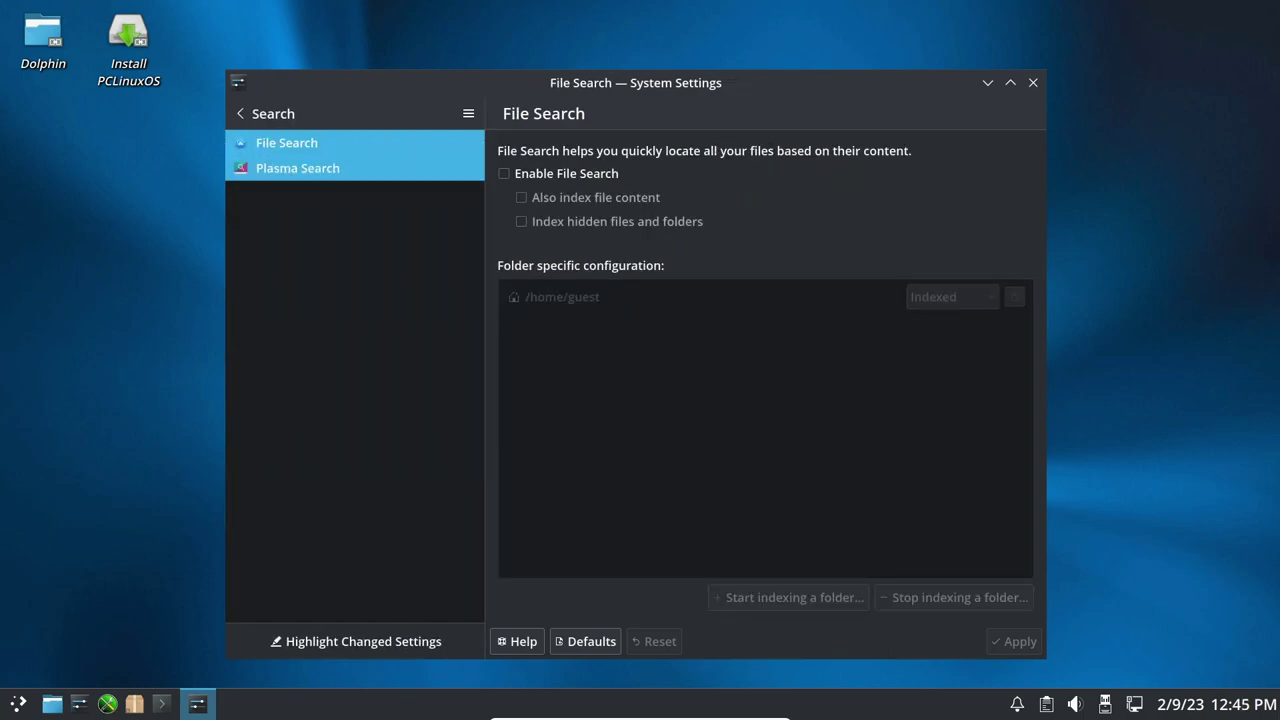
pyautogui.click(297, 168)
pyautogui.scroll(-5, 765, 390)
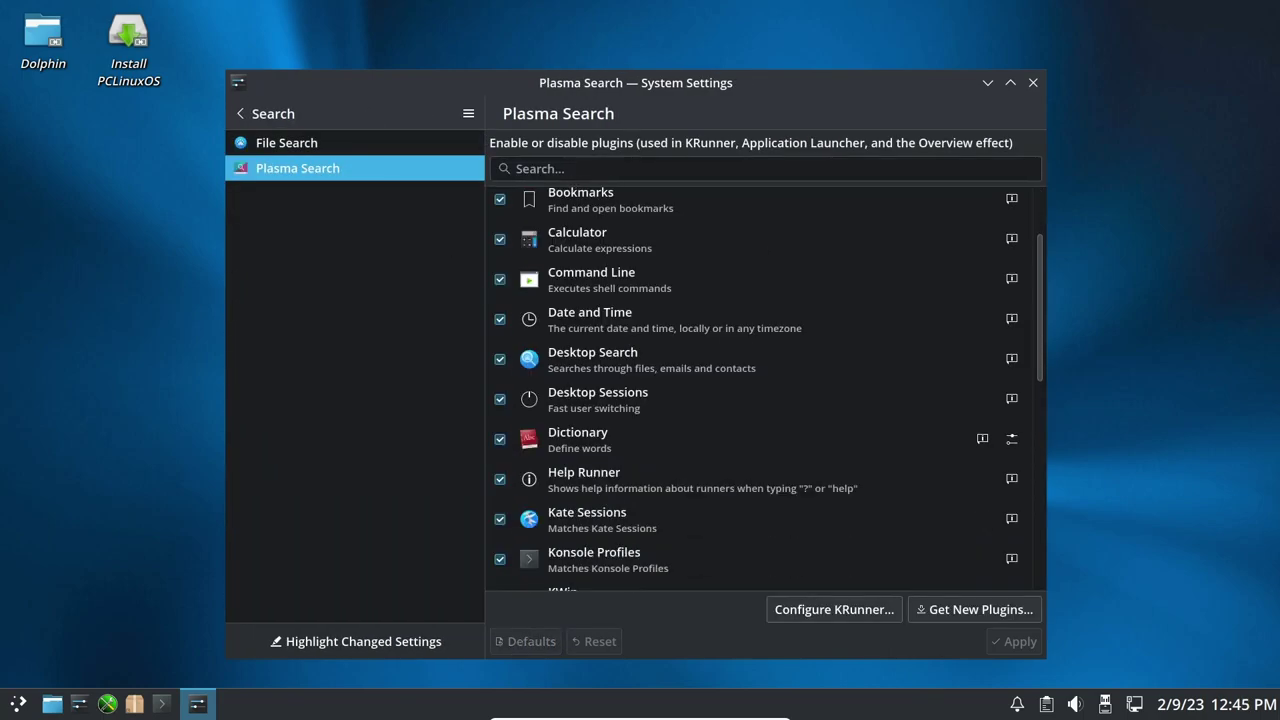
pyautogui.scroll(-4, 765, 390)
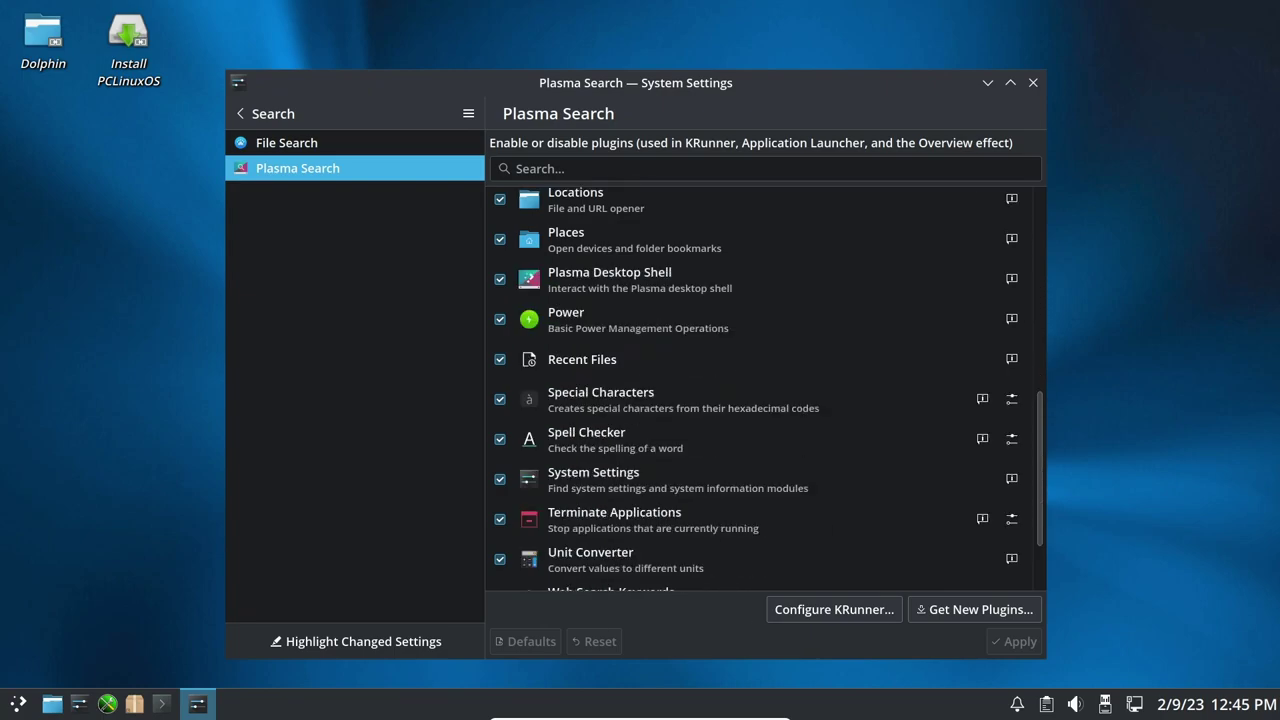
pyautogui.click(265, 113)
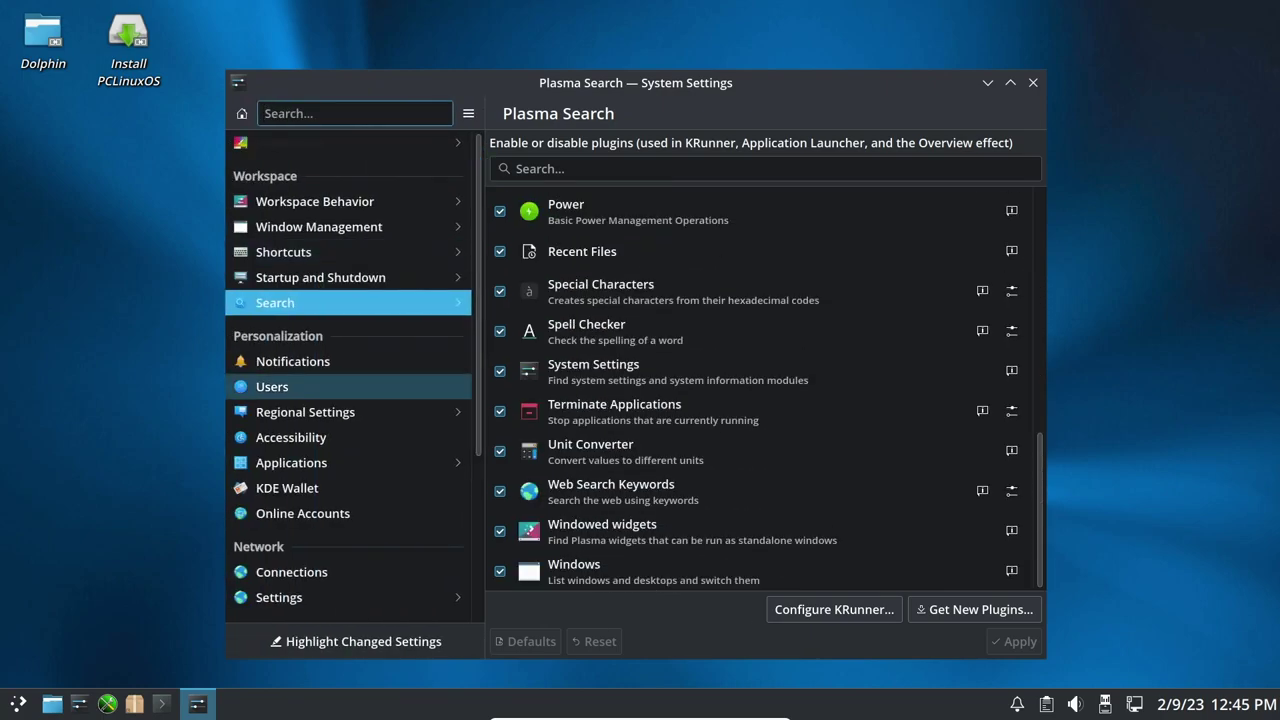
# Examine the Notifications, Users and Regional Settings pages, including the Spell Check languages and Date & Time
pyautogui.click(293, 361)
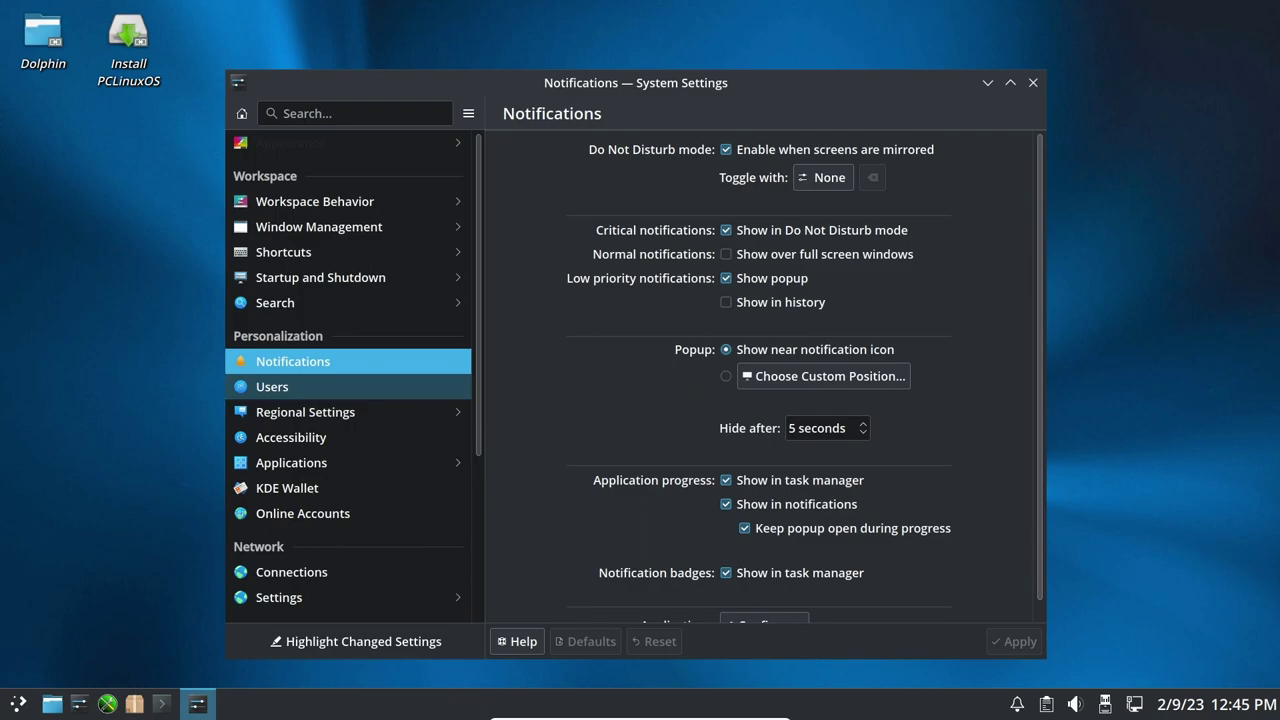
pyautogui.click(272, 386)
pyautogui.click(305, 412)
pyautogui.click(289, 168)
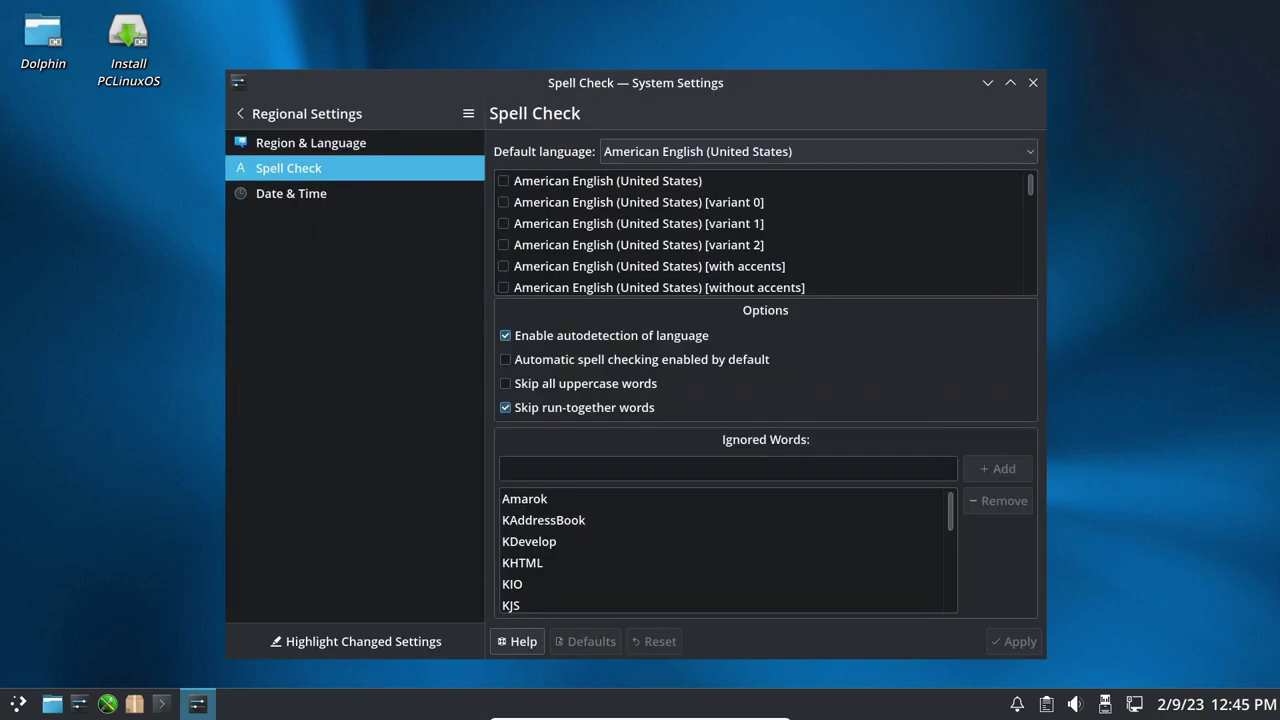
pyautogui.scroll(-3, 620, 244)
pyautogui.scroll(-6, 620, 244)
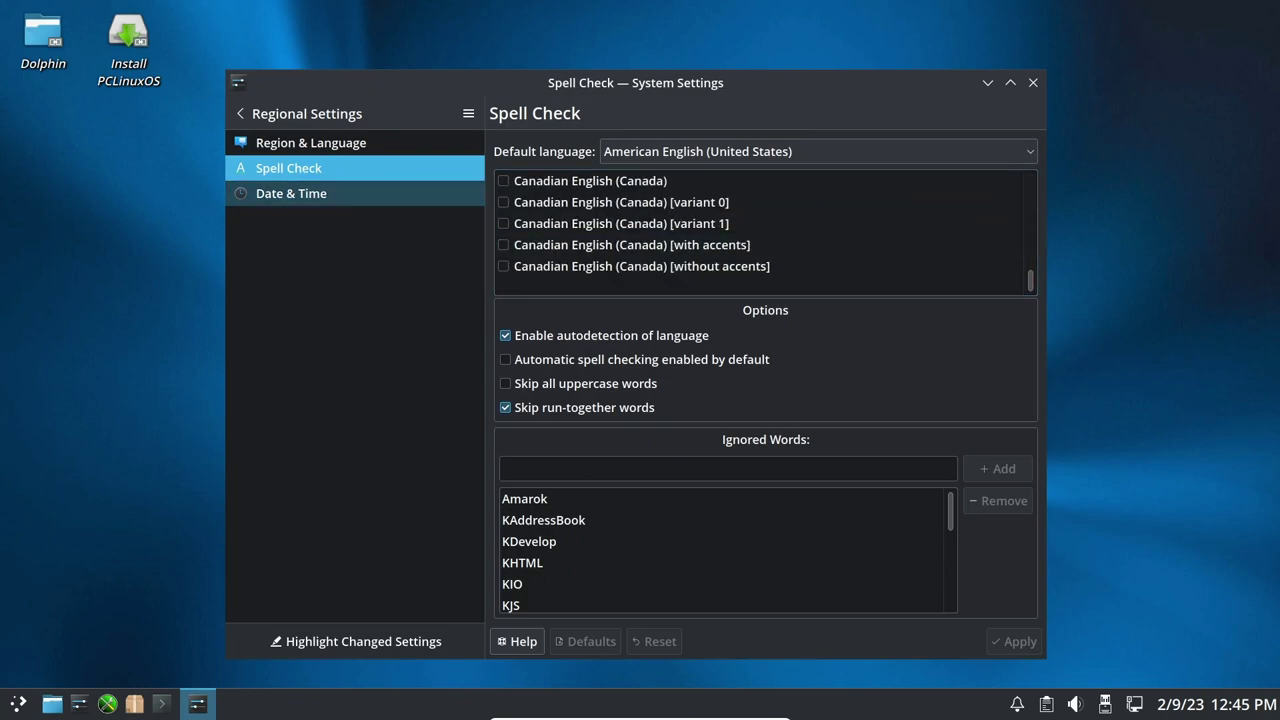
pyautogui.click(291, 193)
pyautogui.click(240, 113)
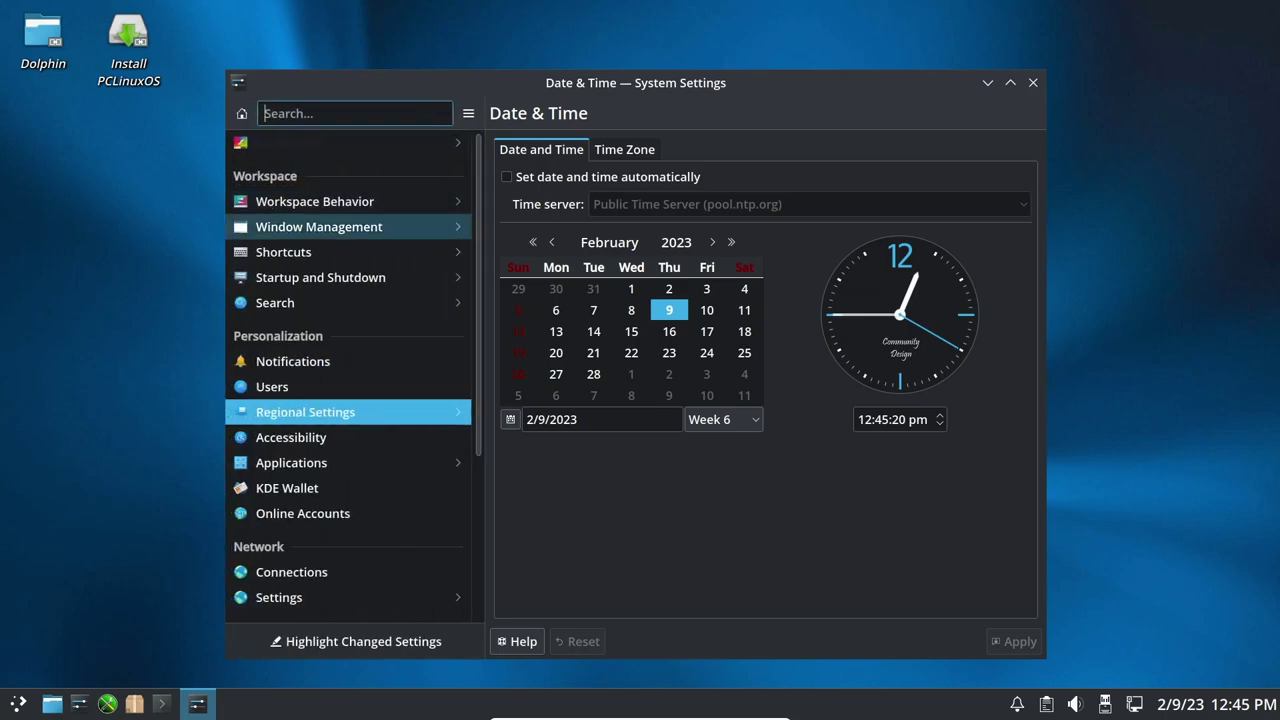
# Examine the Accessibility page and the Applications settings: File Associations, Locations and Default Applications
pyautogui.click(291, 437)
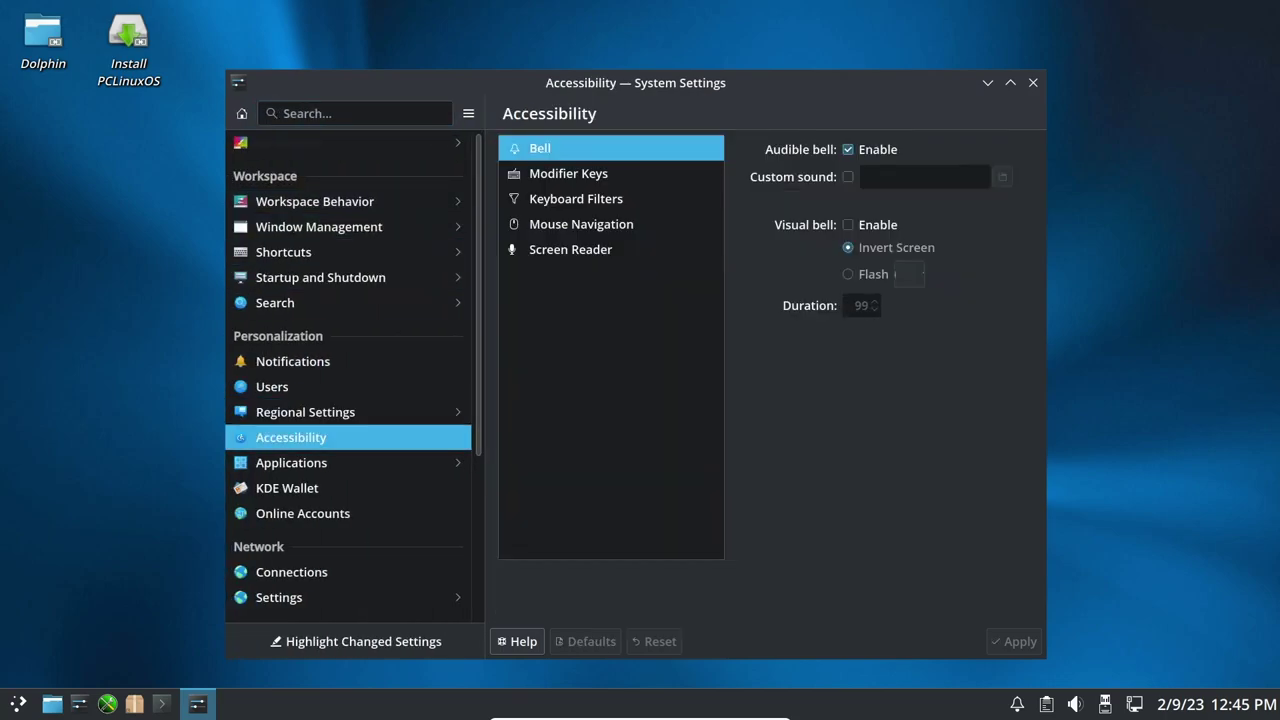
pyautogui.click(291, 422)
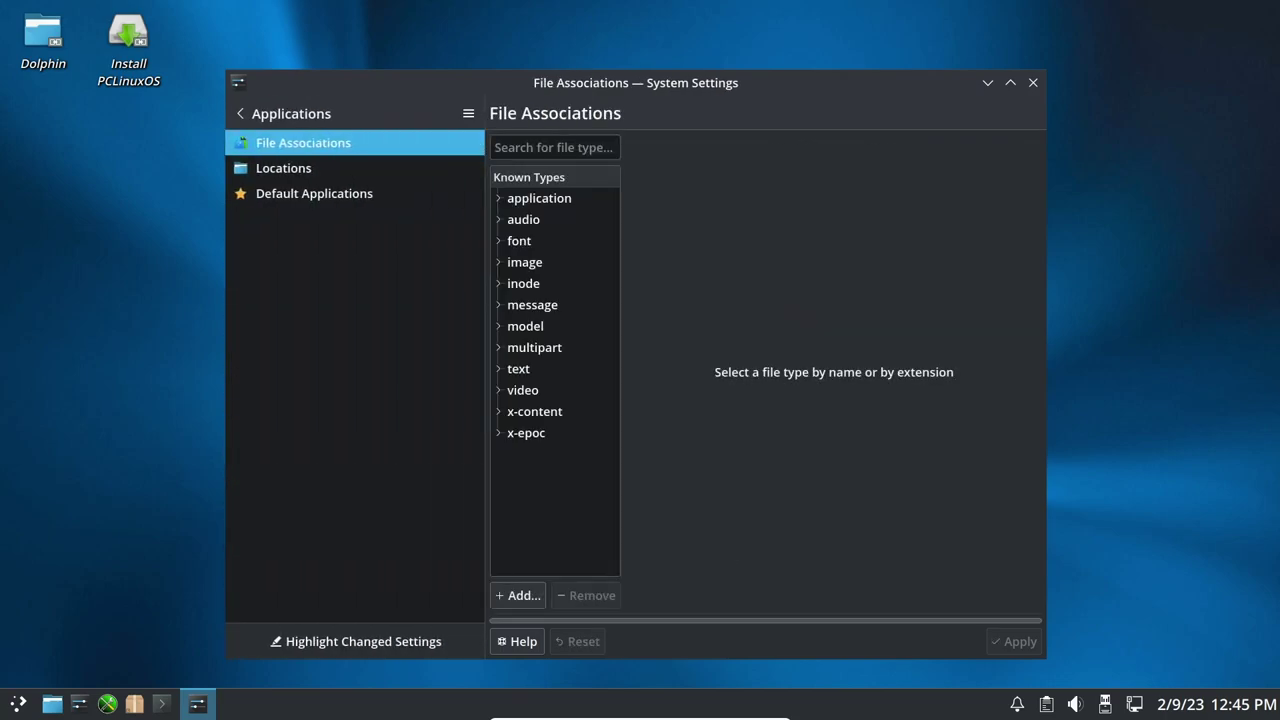
pyautogui.click(283, 168)
pyautogui.click(314, 193)
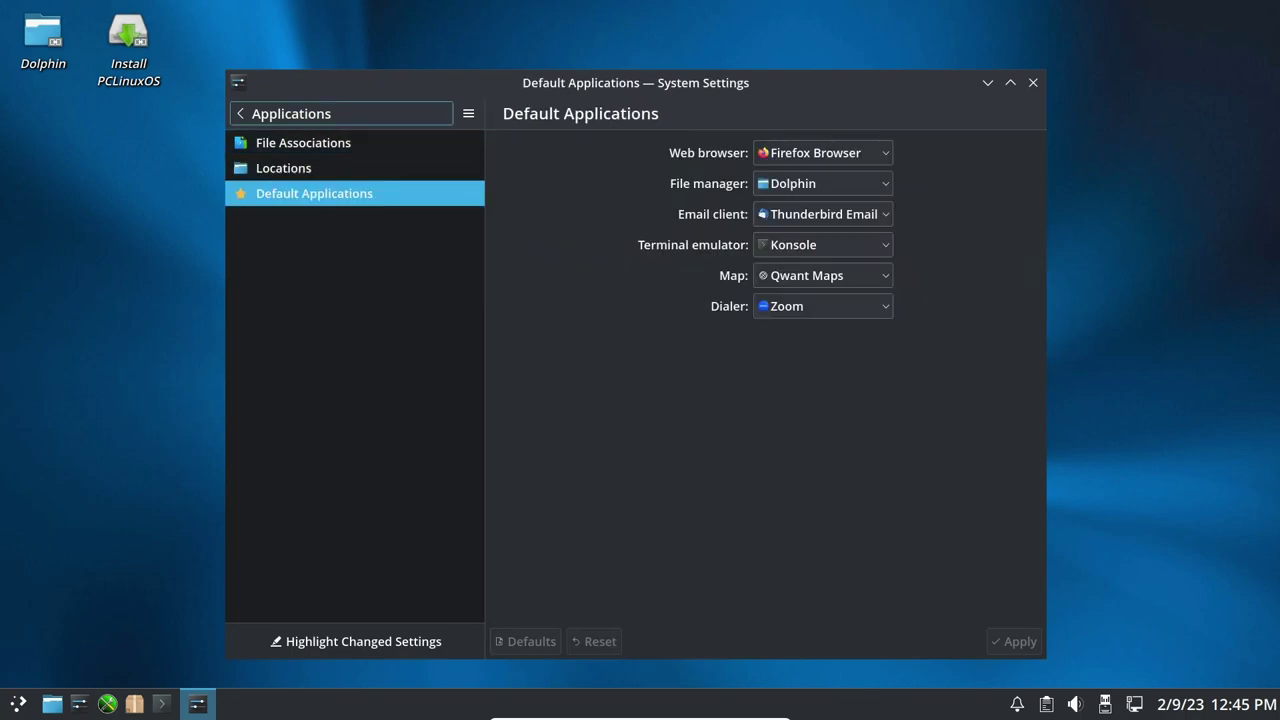
pyautogui.click(240, 113)
# Examine the KDE Wallet, Online Accounts and network Connections pages
pyautogui.click(287, 368)
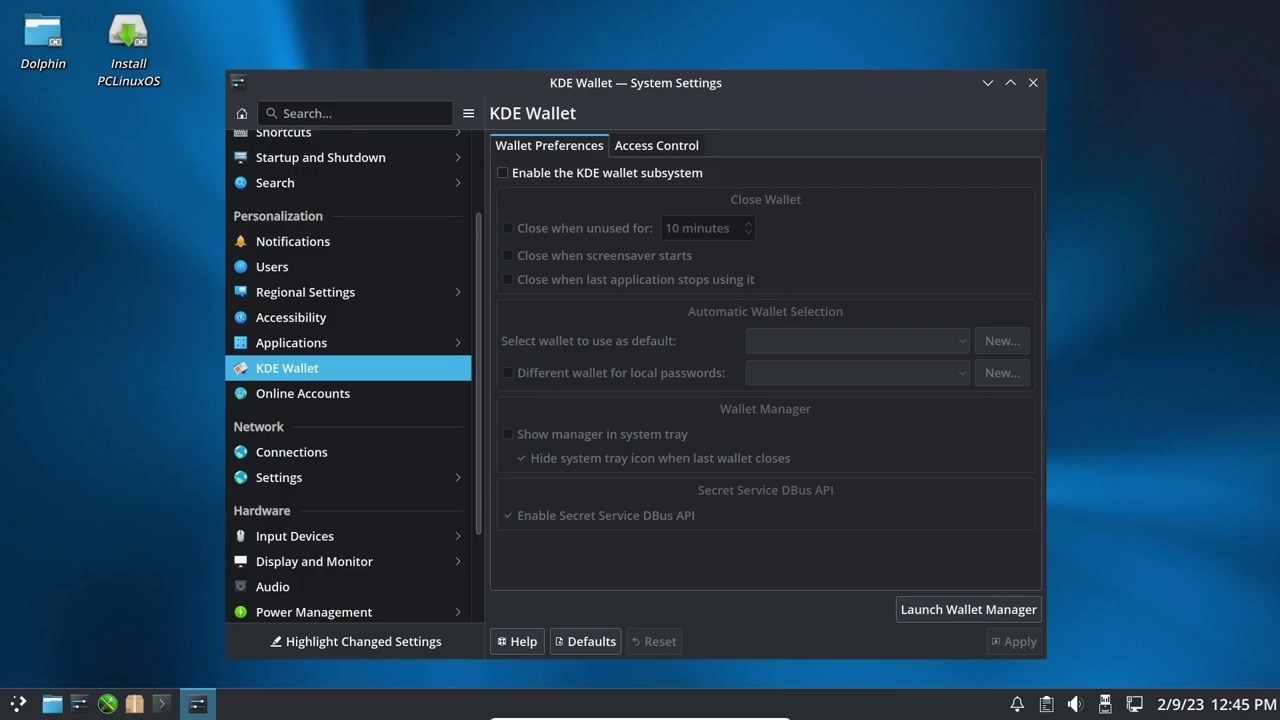
pyautogui.click(303, 393)
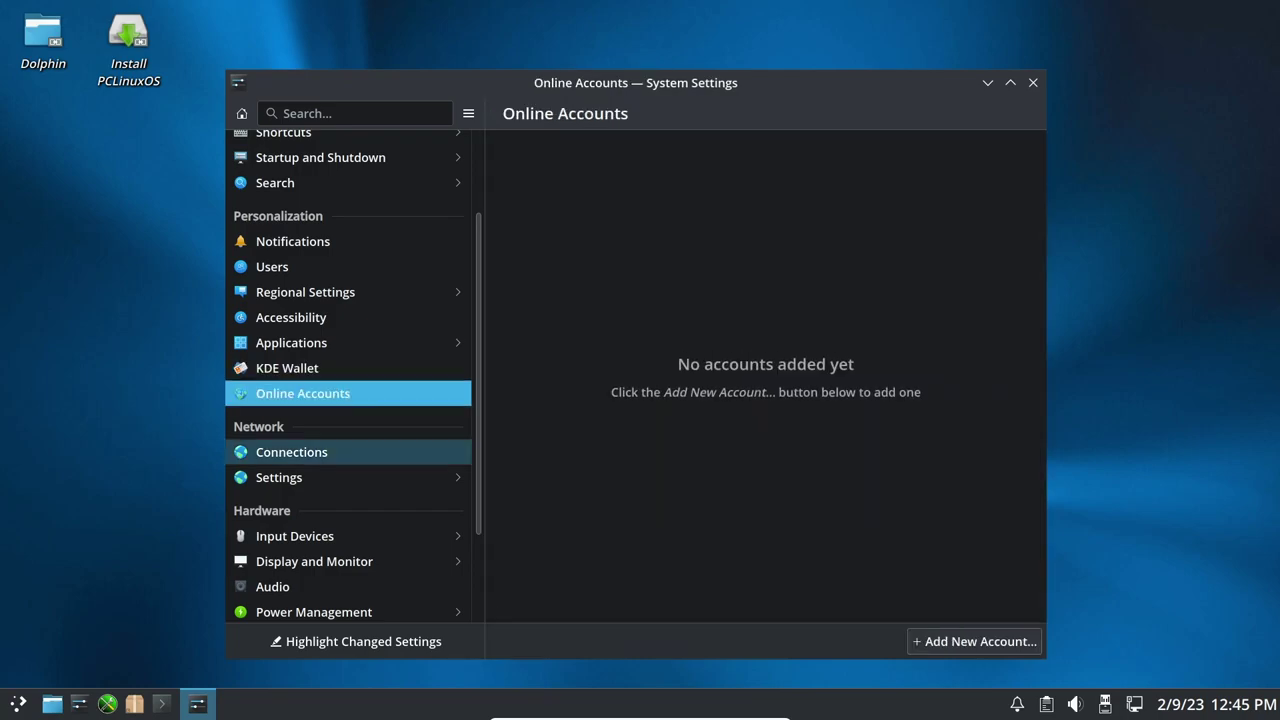
pyautogui.click(291, 452)
# Examine the network Settings pages, from Proxy, Connection Preferences and SSL Preferences to Cookies and Windows Shares
pyautogui.moveTo(279, 477)
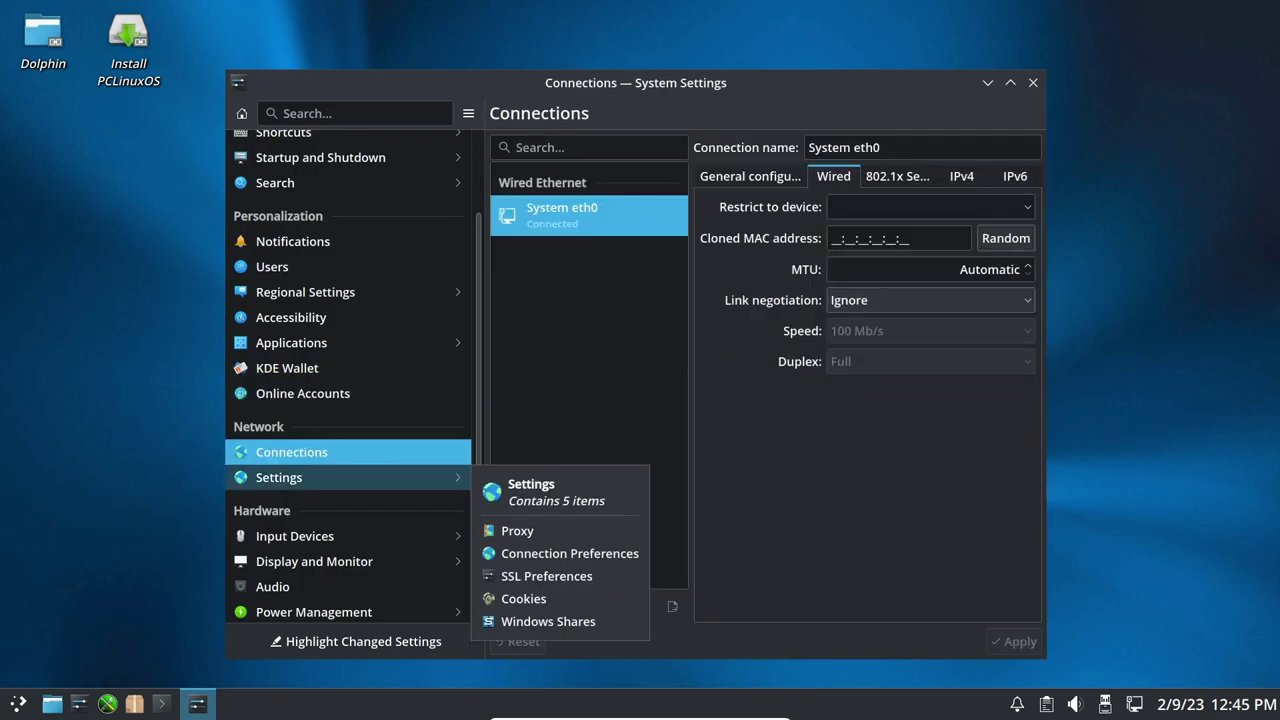
pyautogui.click(515, 528)
pyautogui.press('Down')
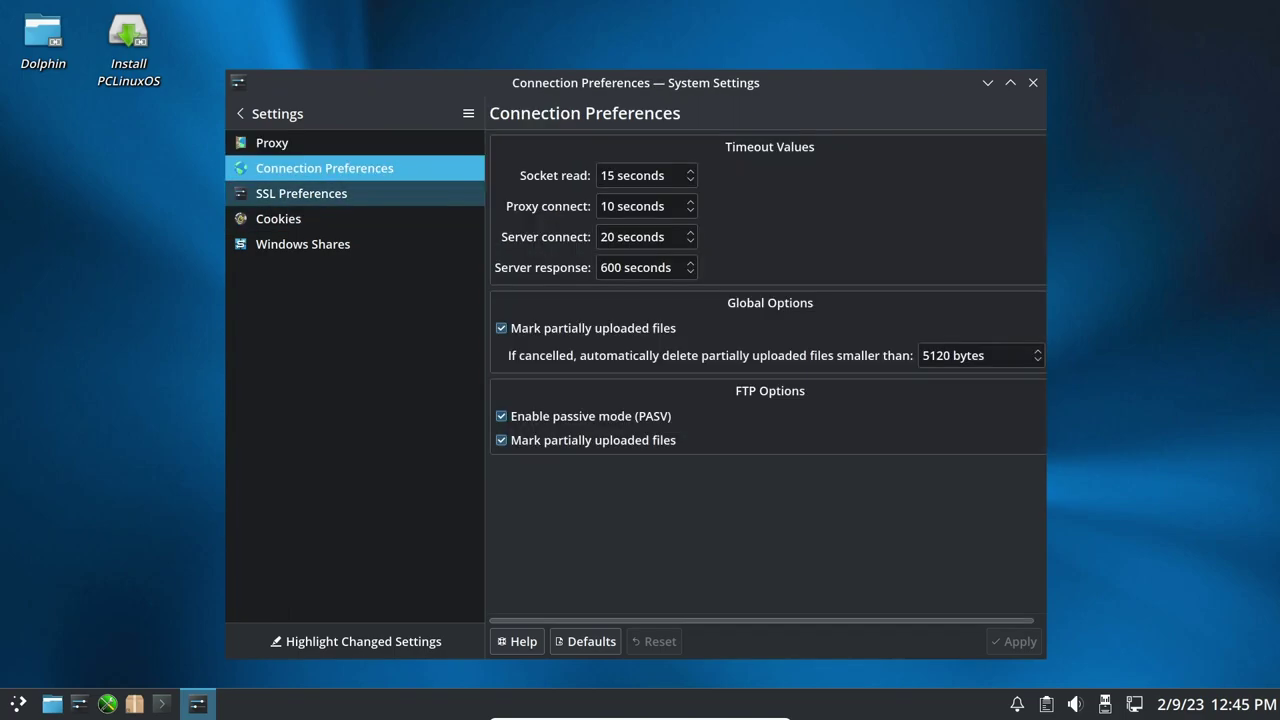
pyautogui.click(300, 193)
pyautogui.click(278, 218)
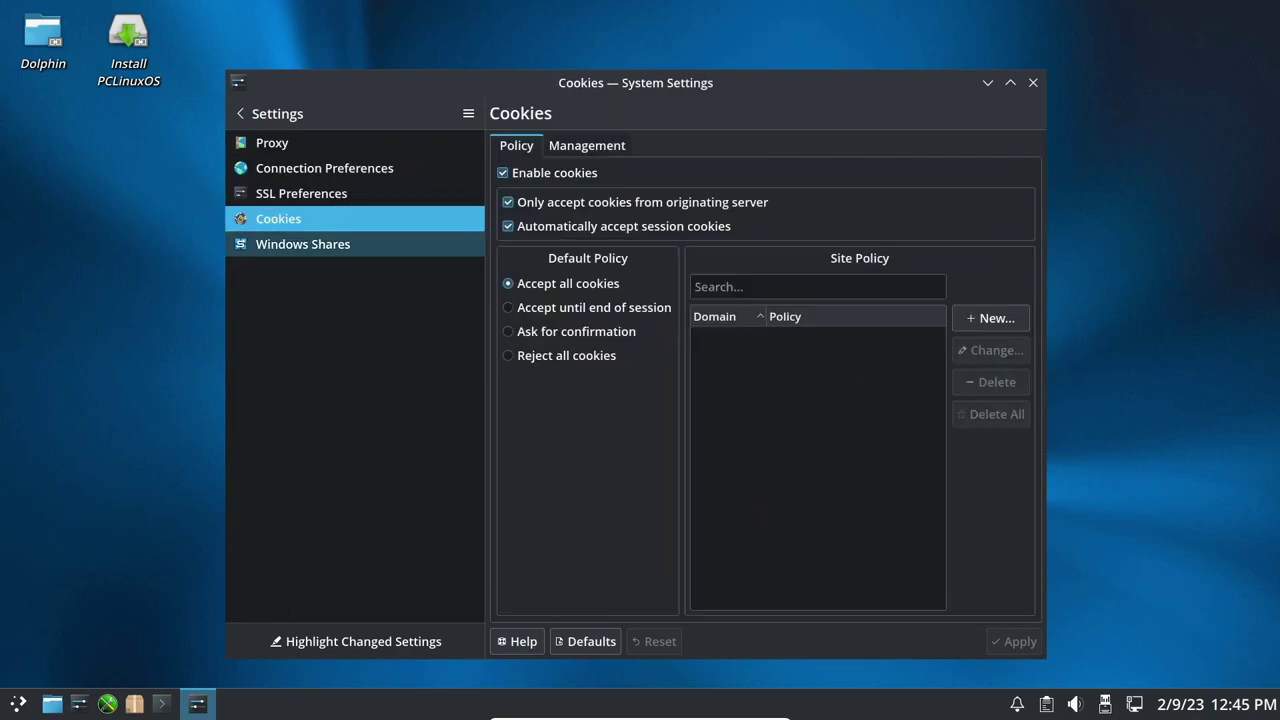
pyautogui.click(300, 244)
pyautogui.click(240, 113)
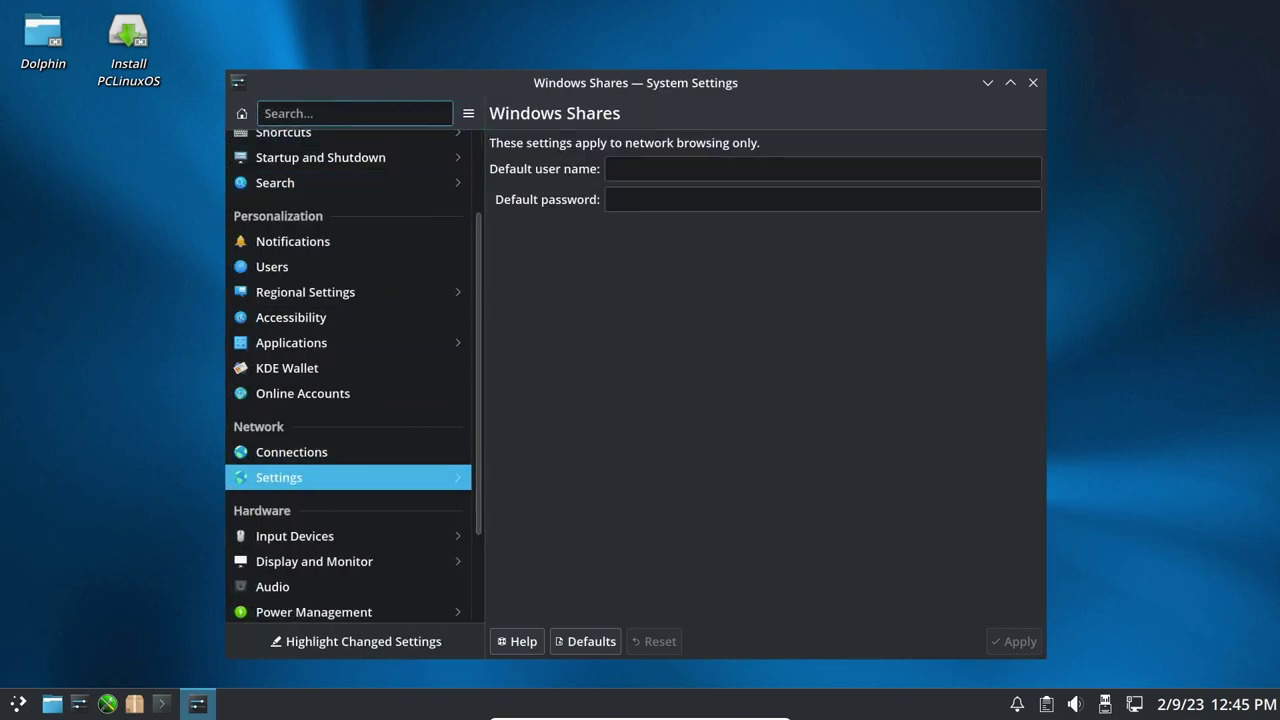
# Examine the Input Devices settings for Keyboard, Mouse, Game Controller and Touchpad
pyautogui.click(295, 536)
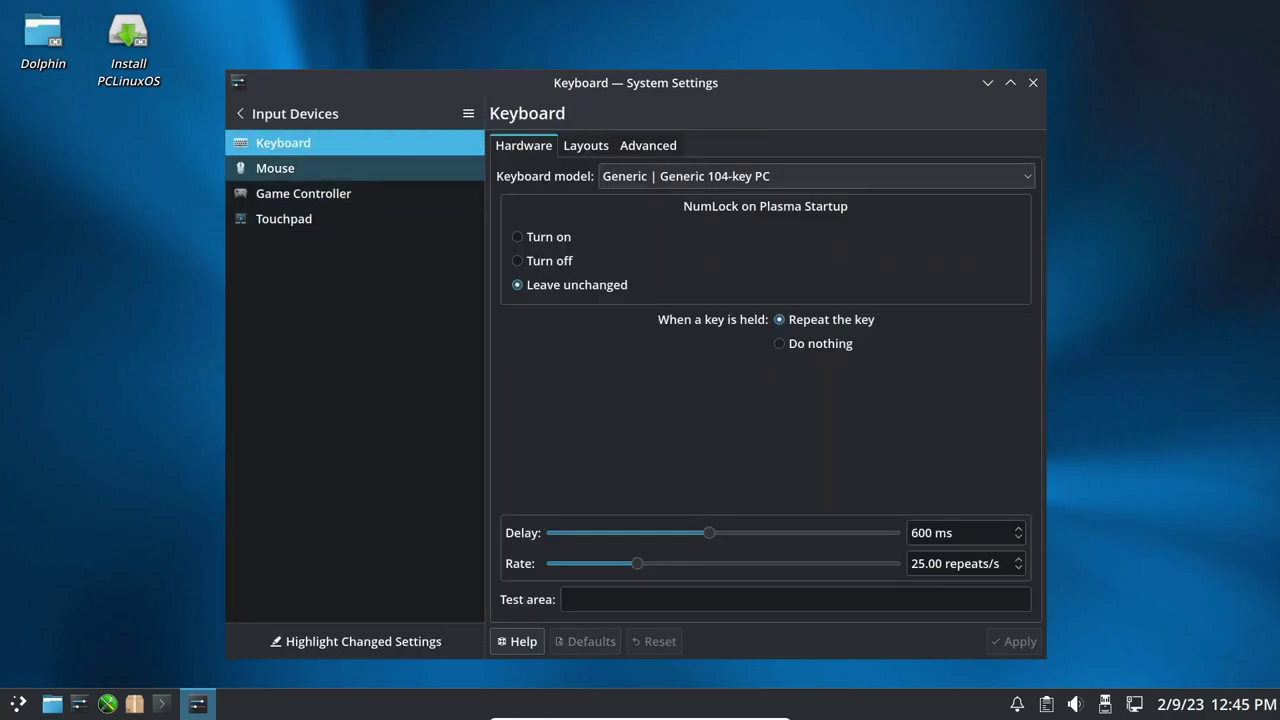
pyautogui.click(276, 168)
pyautogui.click(300, 193)
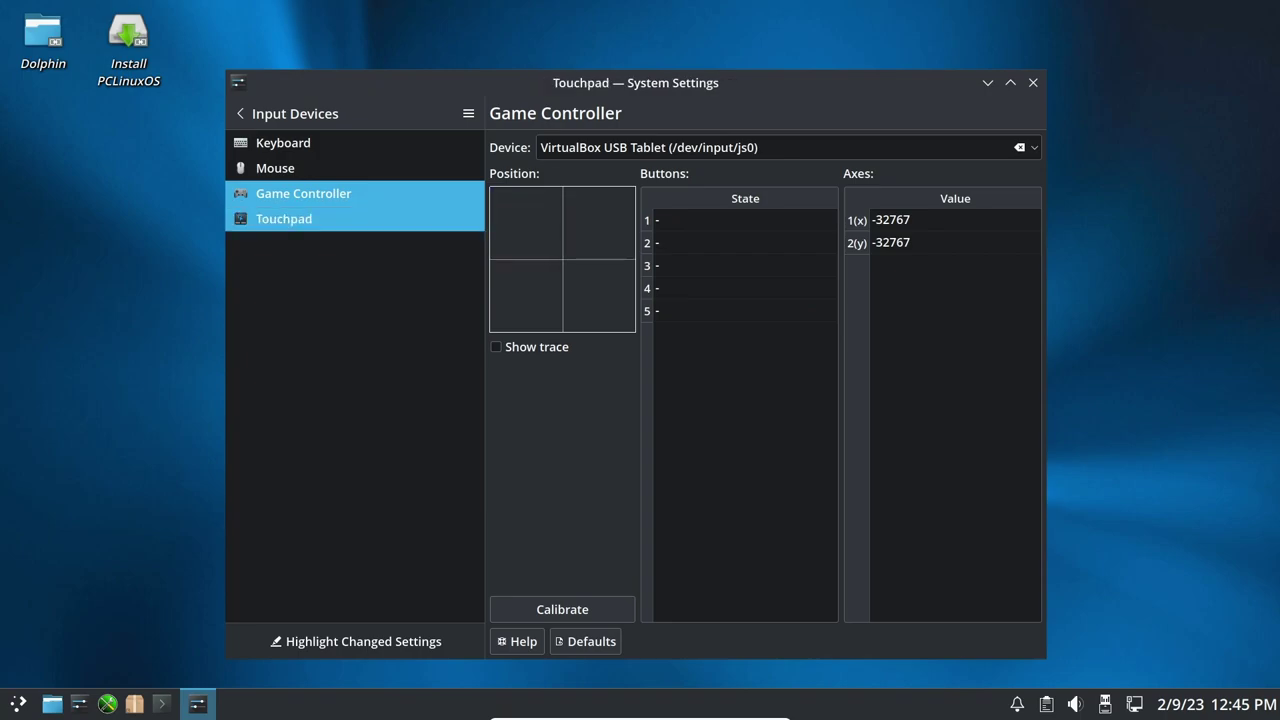
pyautogui.click(284, 218)
pyautogui.click(240, 113)
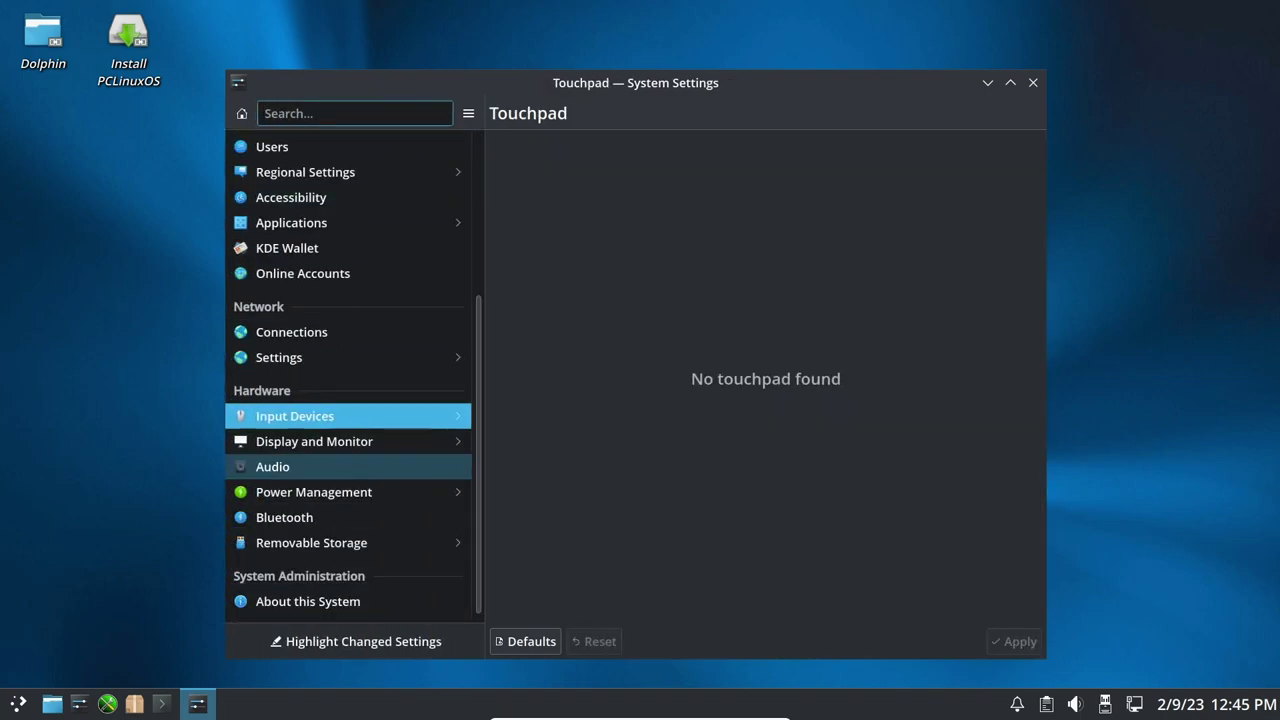
# Examine the Display and Monitor settings: Display Configuration, Compositor, Gamma and Night Color
pyautogui.click(314, 432)
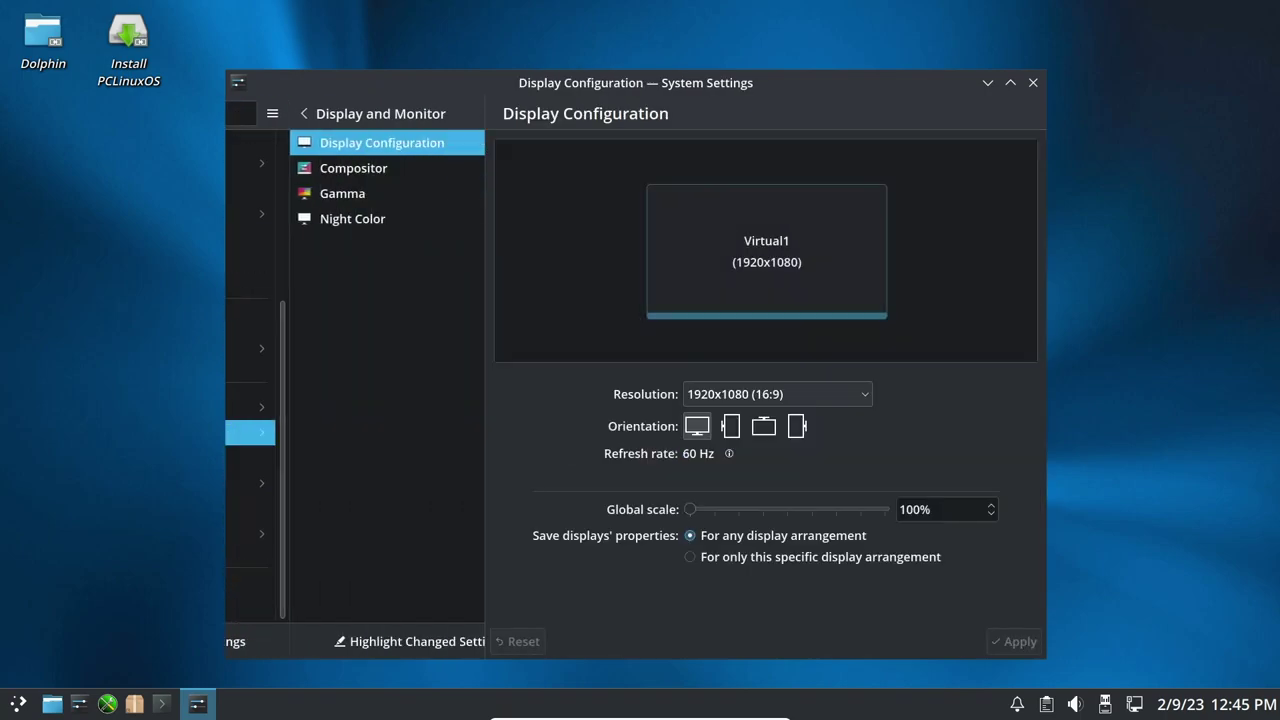
pyautogui.click(290, 168)
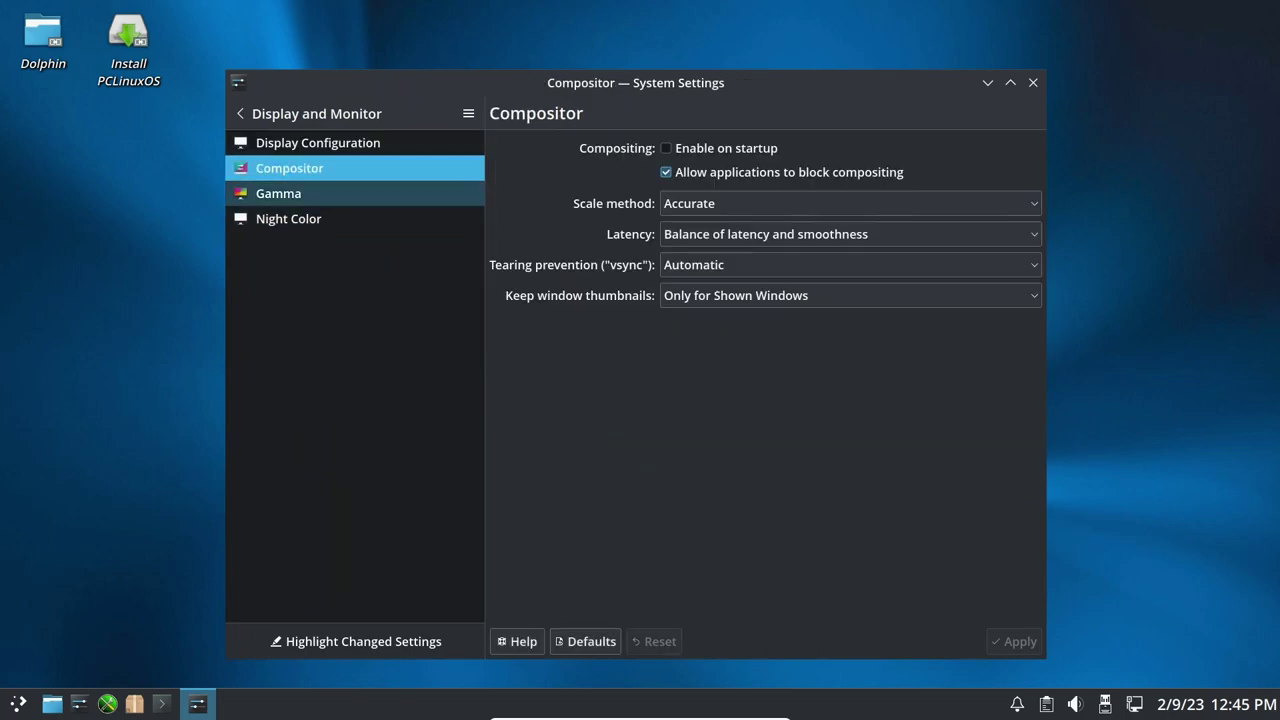
pyautogui.click(278, 193)
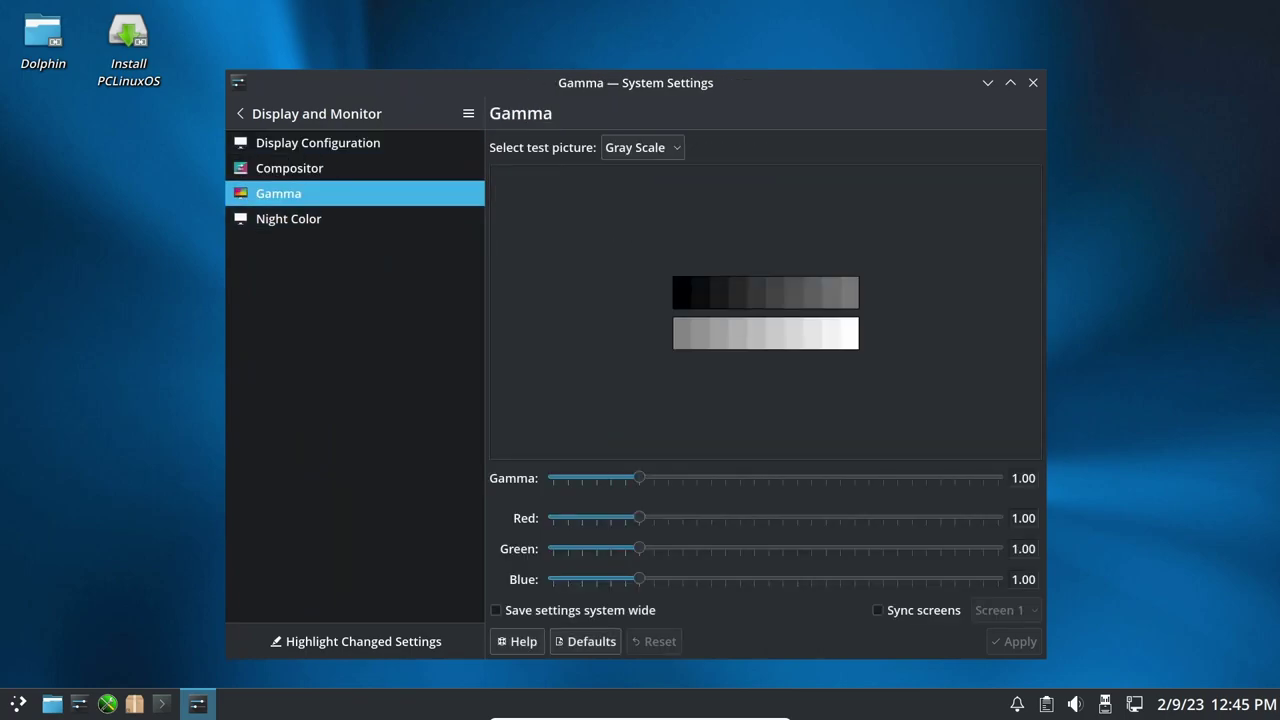
pyautogui.click(288, 218)
pyautogui.click(240, 113)
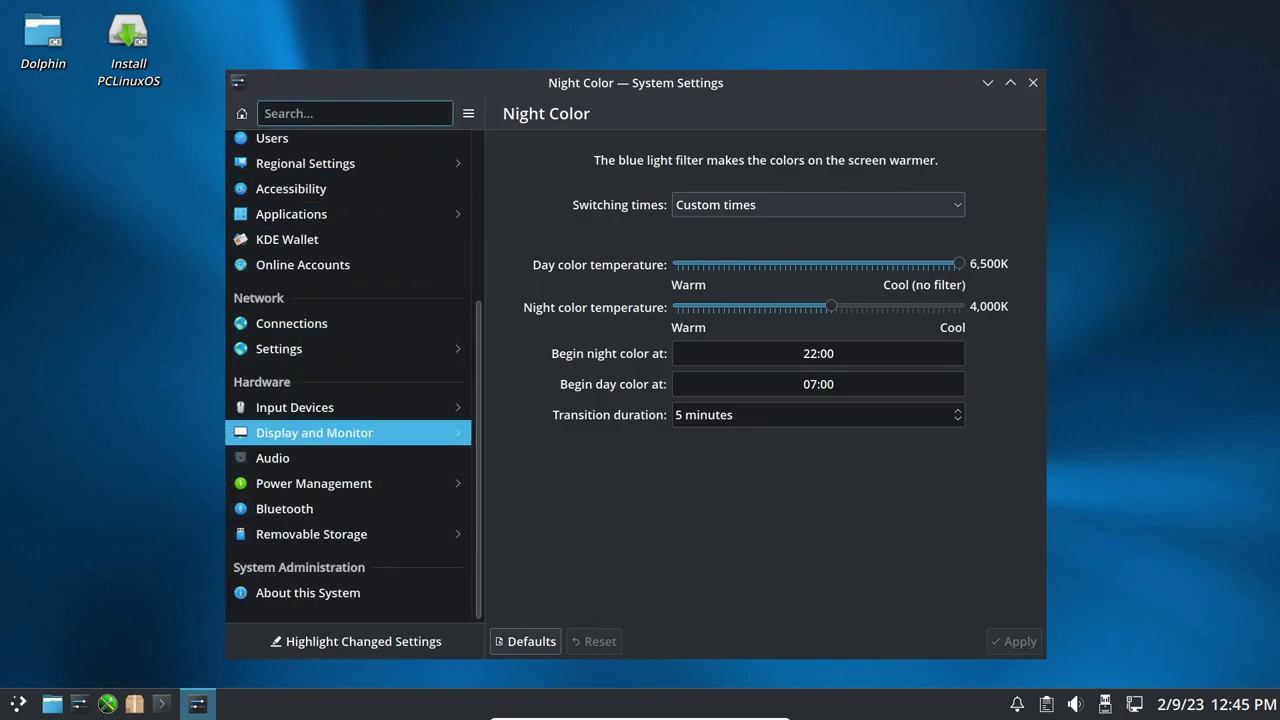
# Examine the Audio page and the Power Management settings: Energy Saving, Activity Power Settings and Advanced Power Settings
pyautogui.click(272, 458)
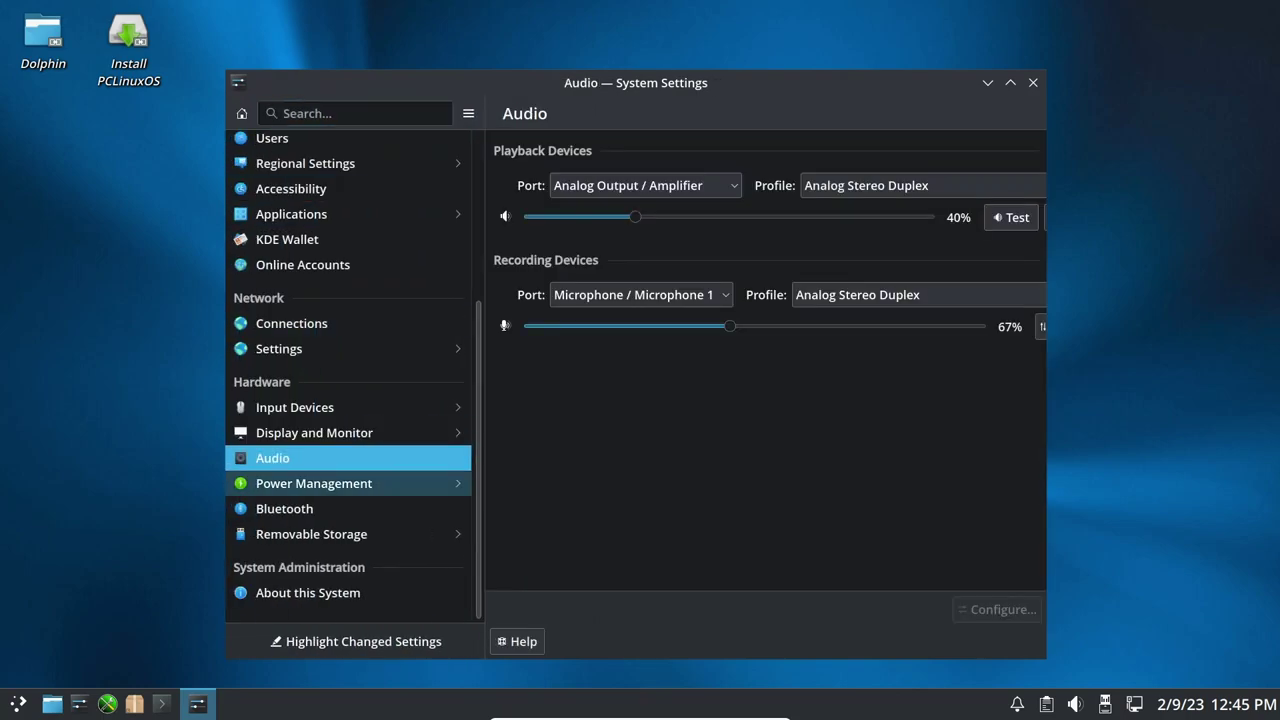
pyautogui.click(314, 483)
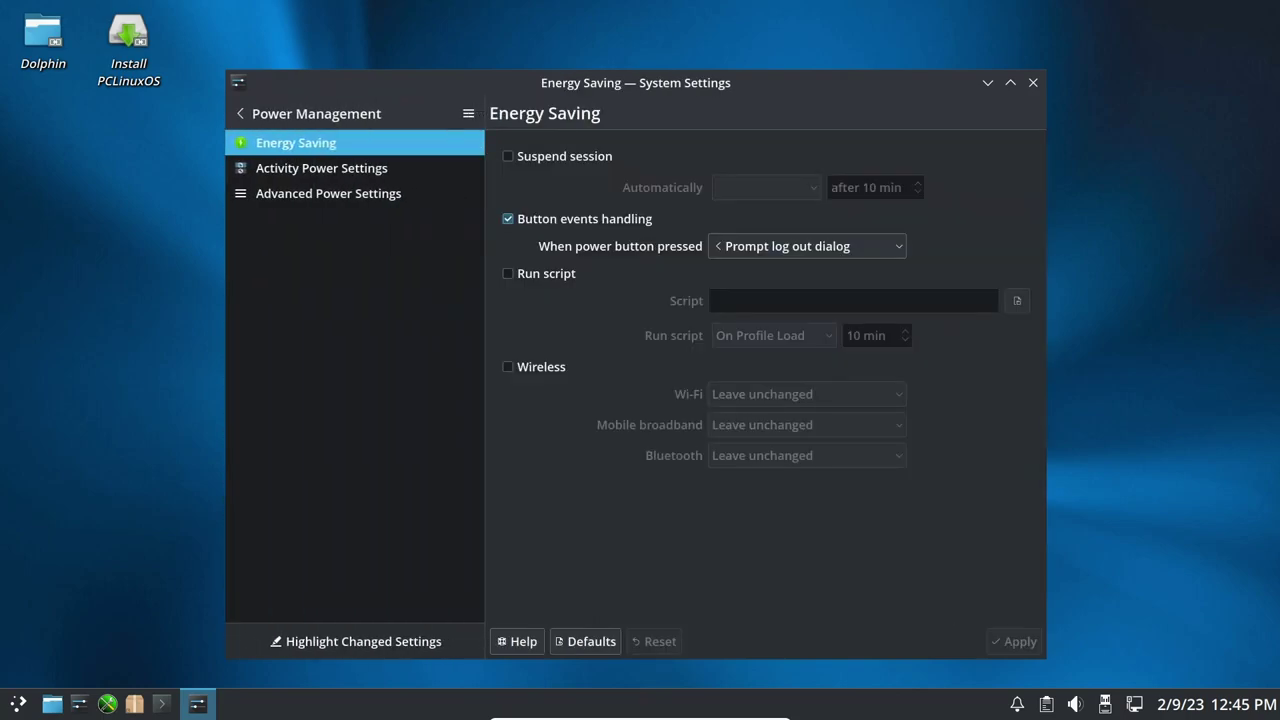
pyautogui.click(321, 168)
pyautogui.click(328, 193)
pyautogui.click(240, 113)
# Examine the Bluetooth page and the Removable Storage device actions, and close System Settings
pyautogui.click(285, 509)
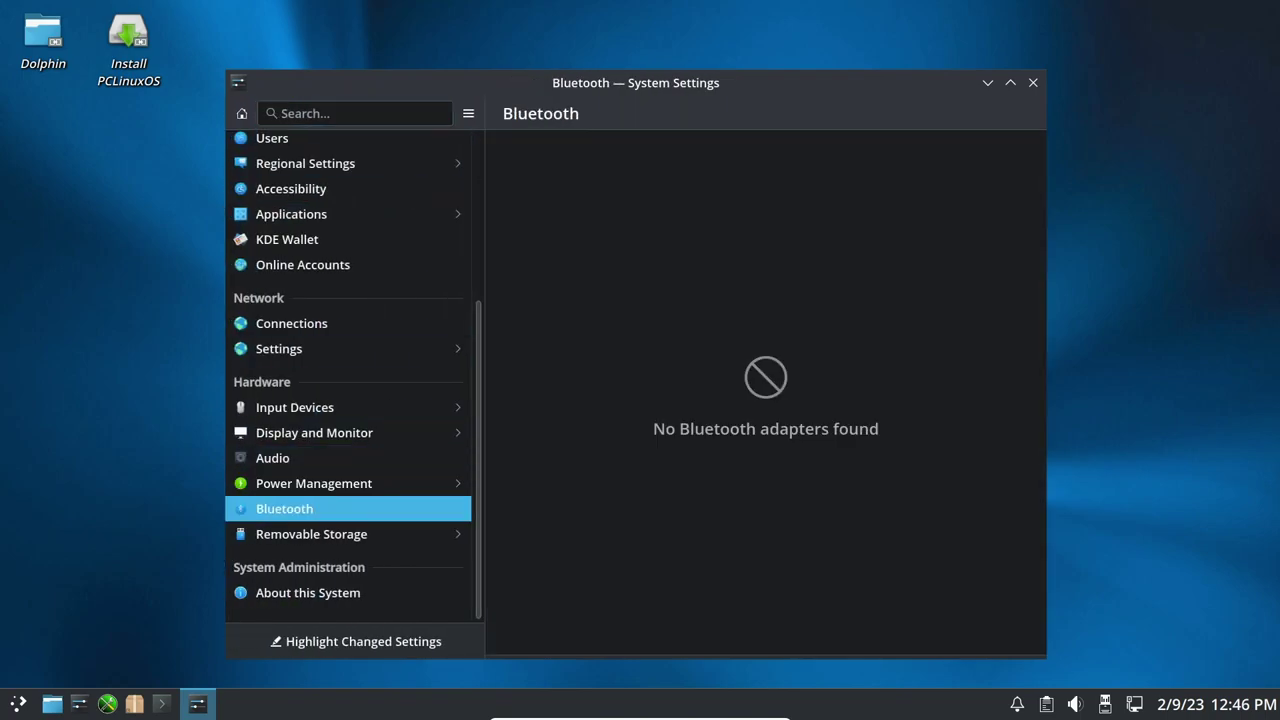
pyautogui.click(311, 534)
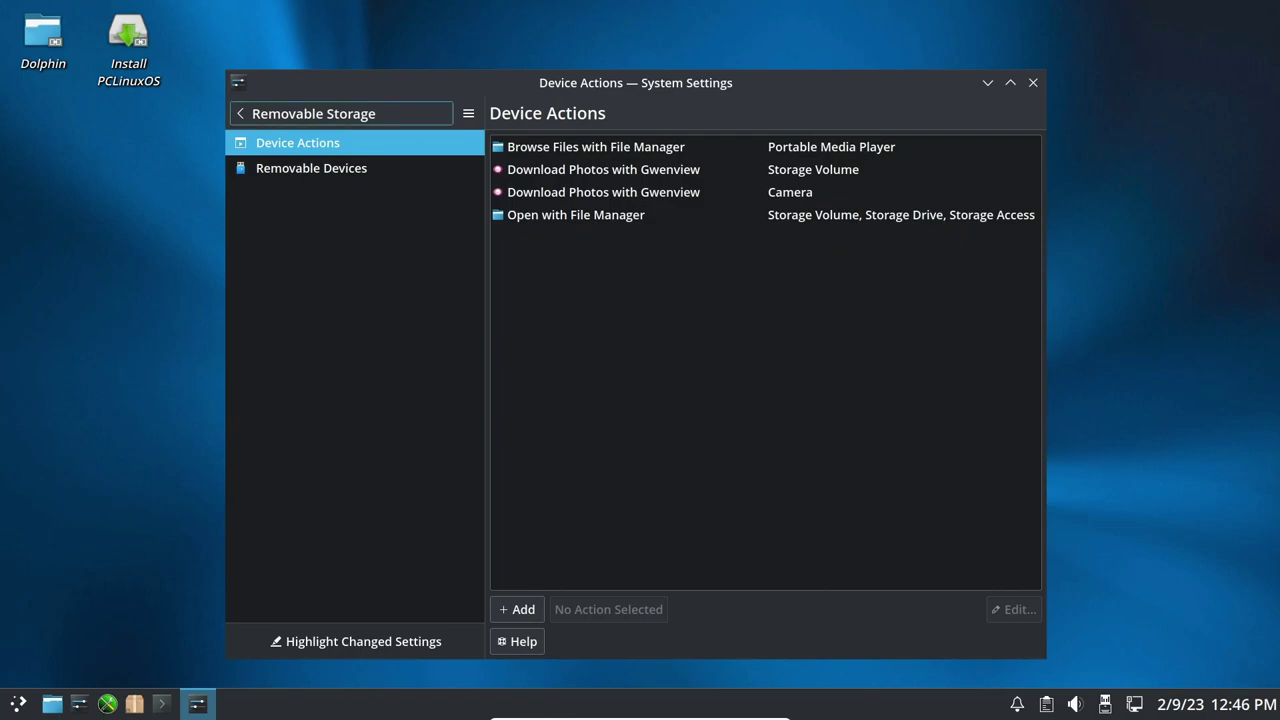
pyautogui.click(240, 113)
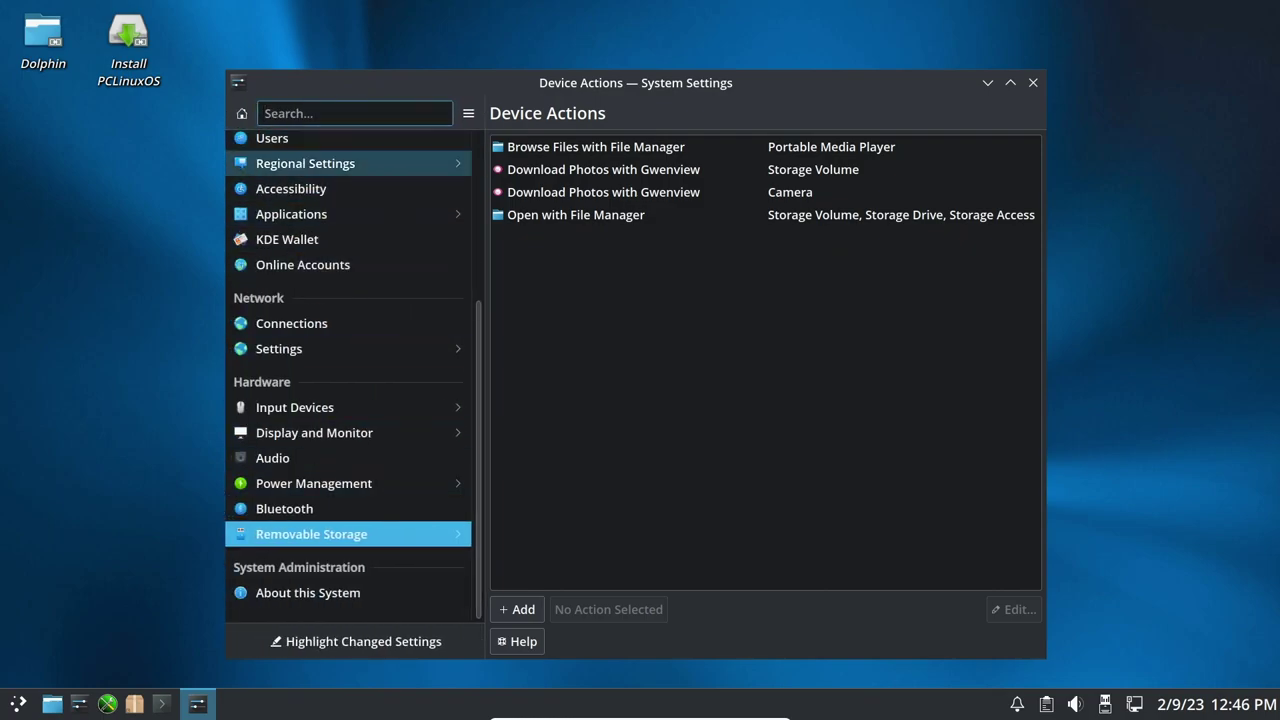
pyautogui.click(1033, 82)
# Browse the available desktop wallpapers and apply the purple-and-pink lake at dusk image near the end of the collection
pyautogui.rightClick(603, 141)
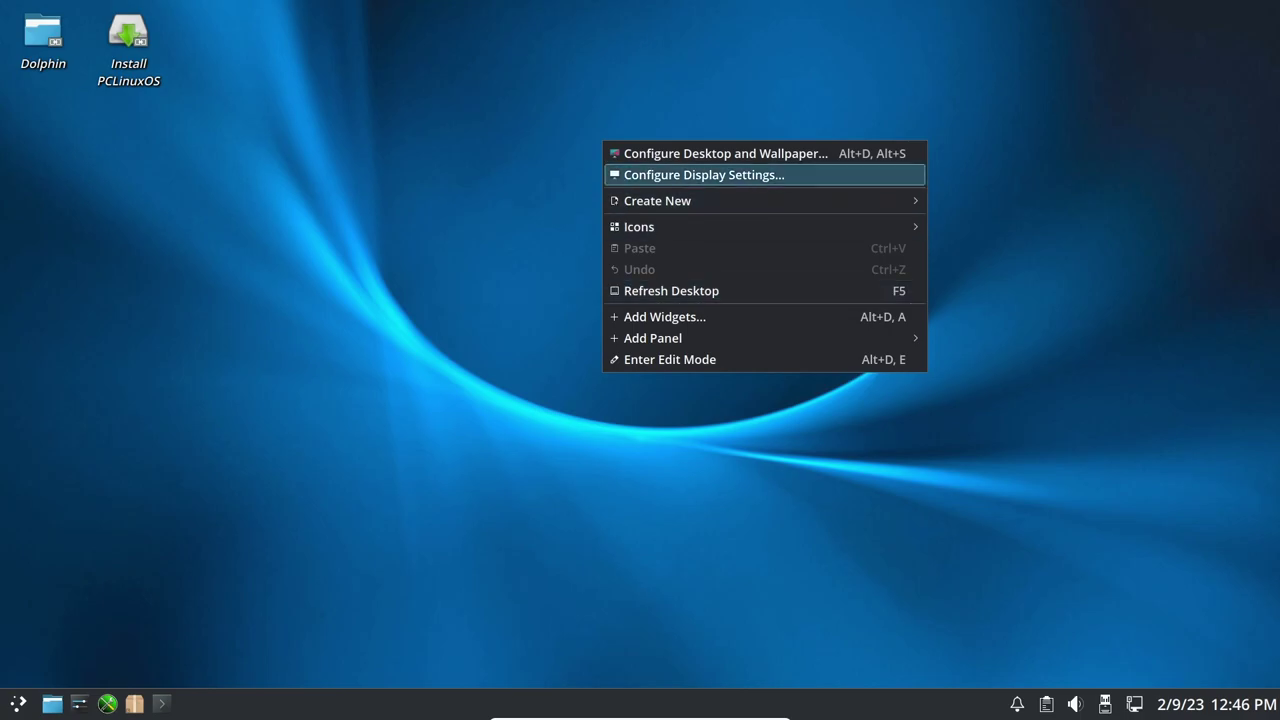
pyautogui.click(700, 153)
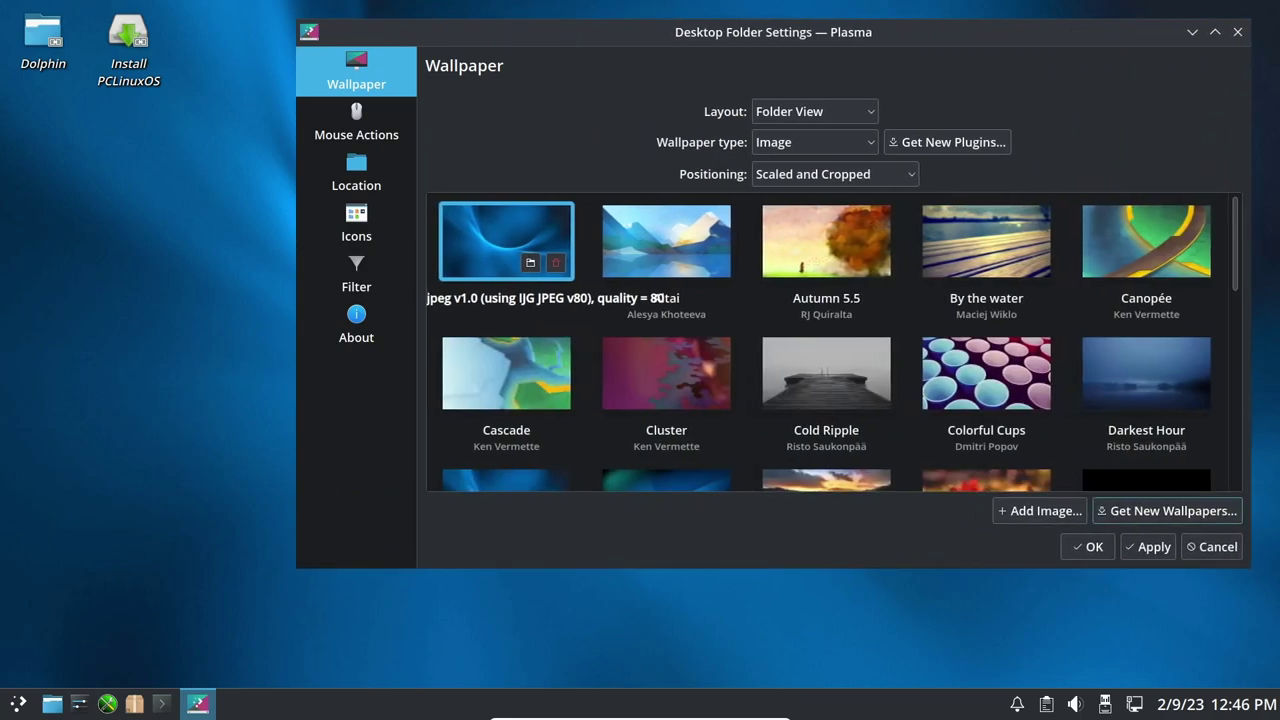
pyautogui.scroll(-5, 833, 343)
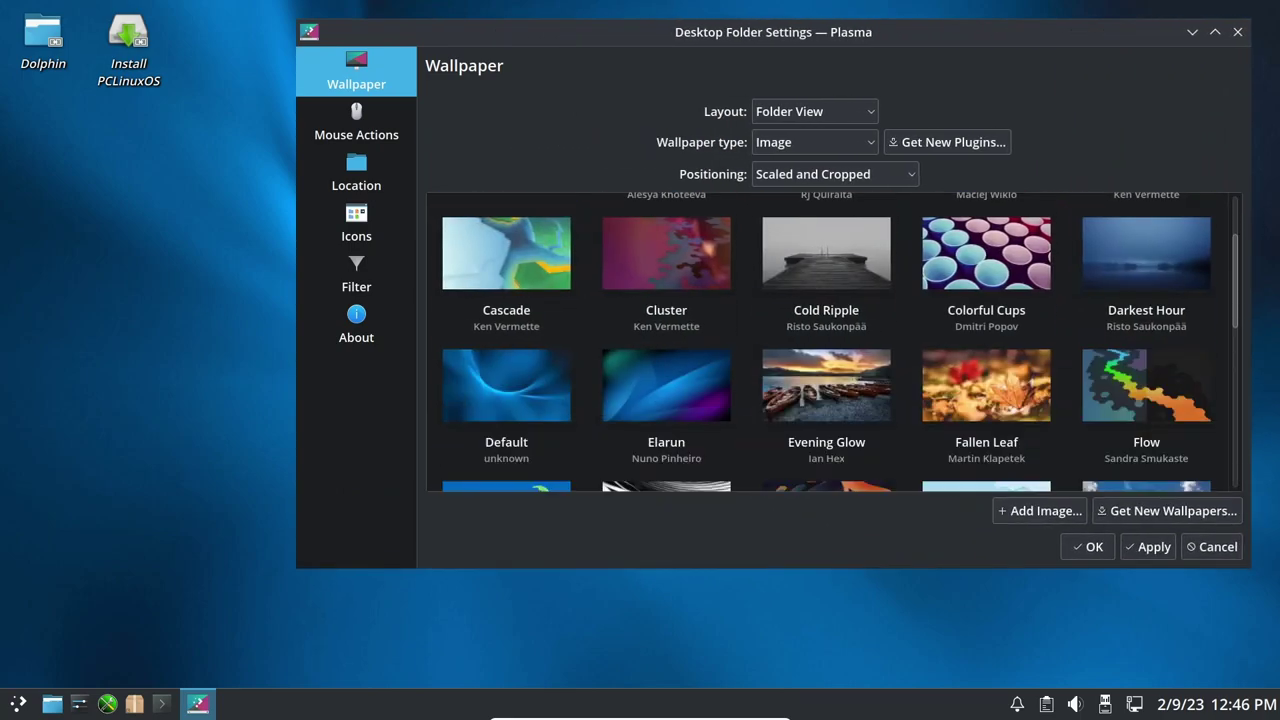
pyautogui.scroll(-6, 833, 343)
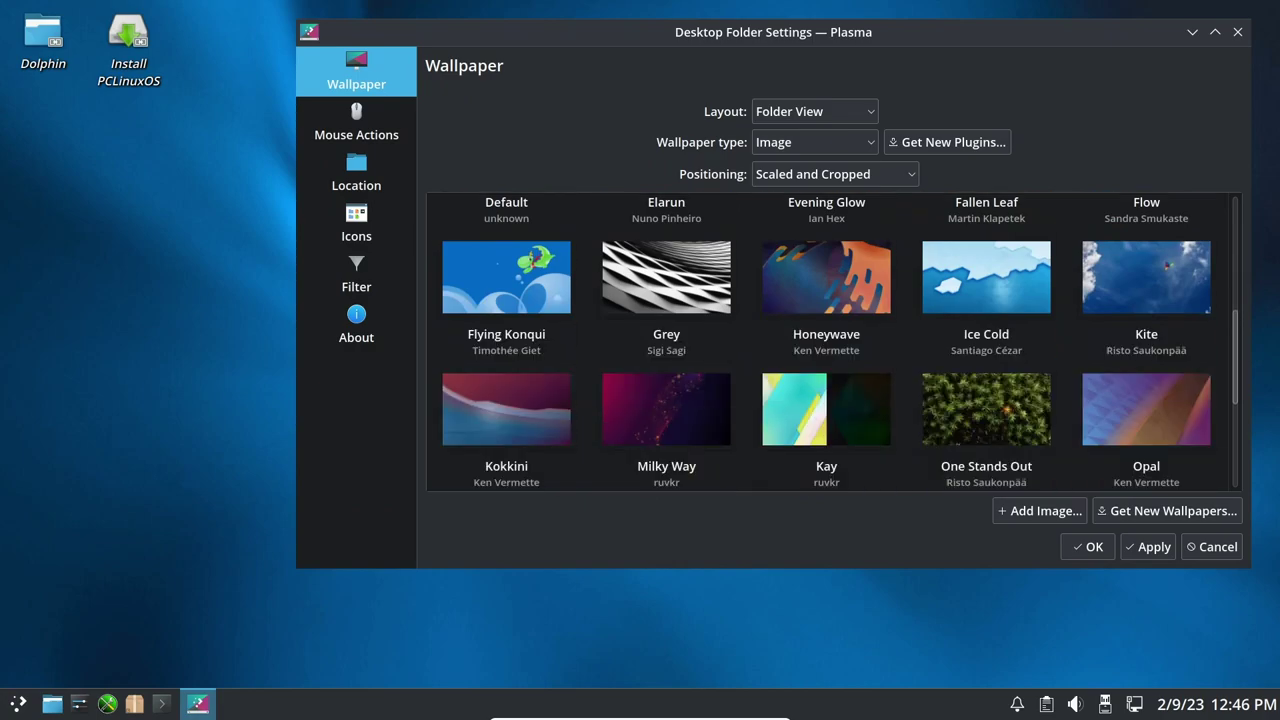
pyautogui.scroll(-6, 833, 343)
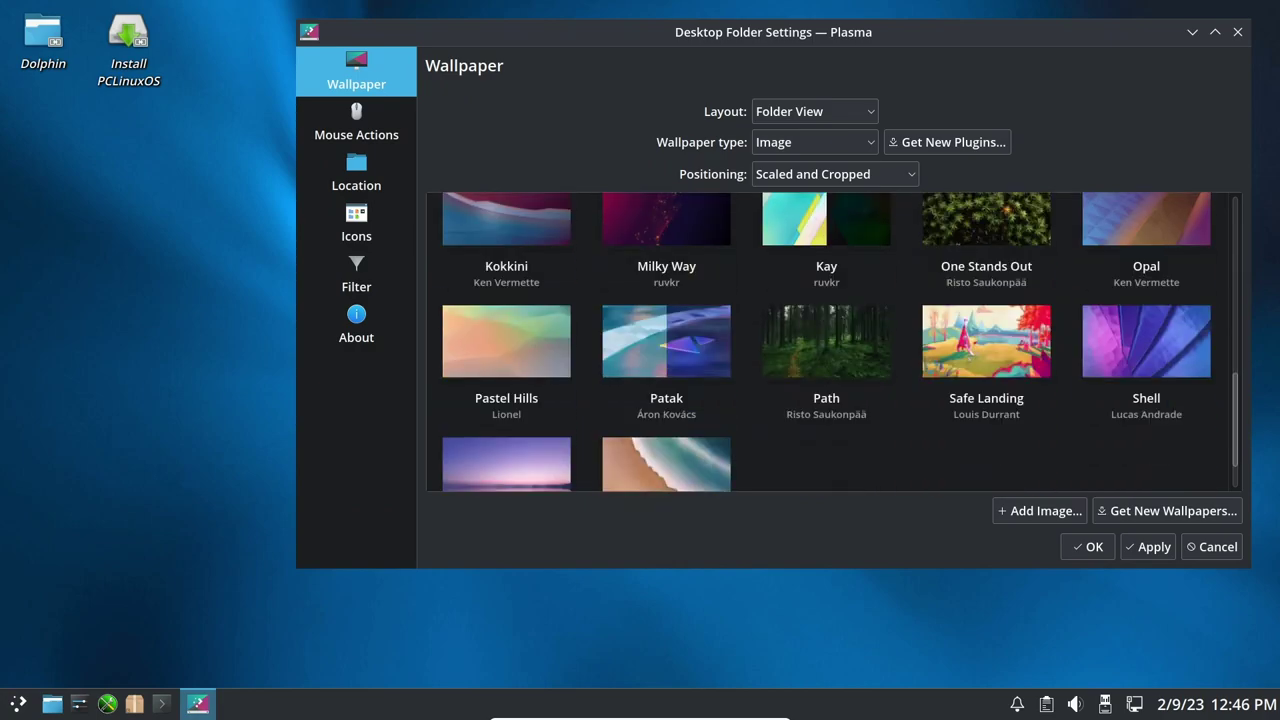
pyautogui.click(506, 407)
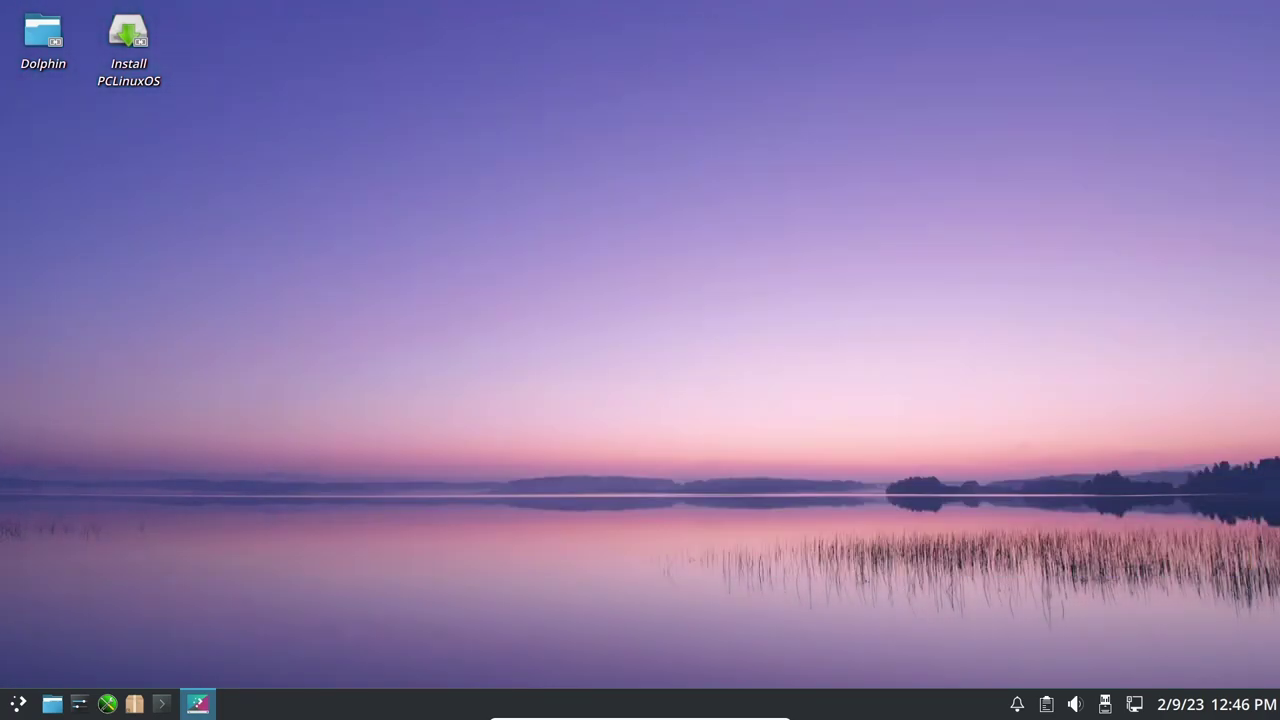
pyautogui.click(1087, 547)
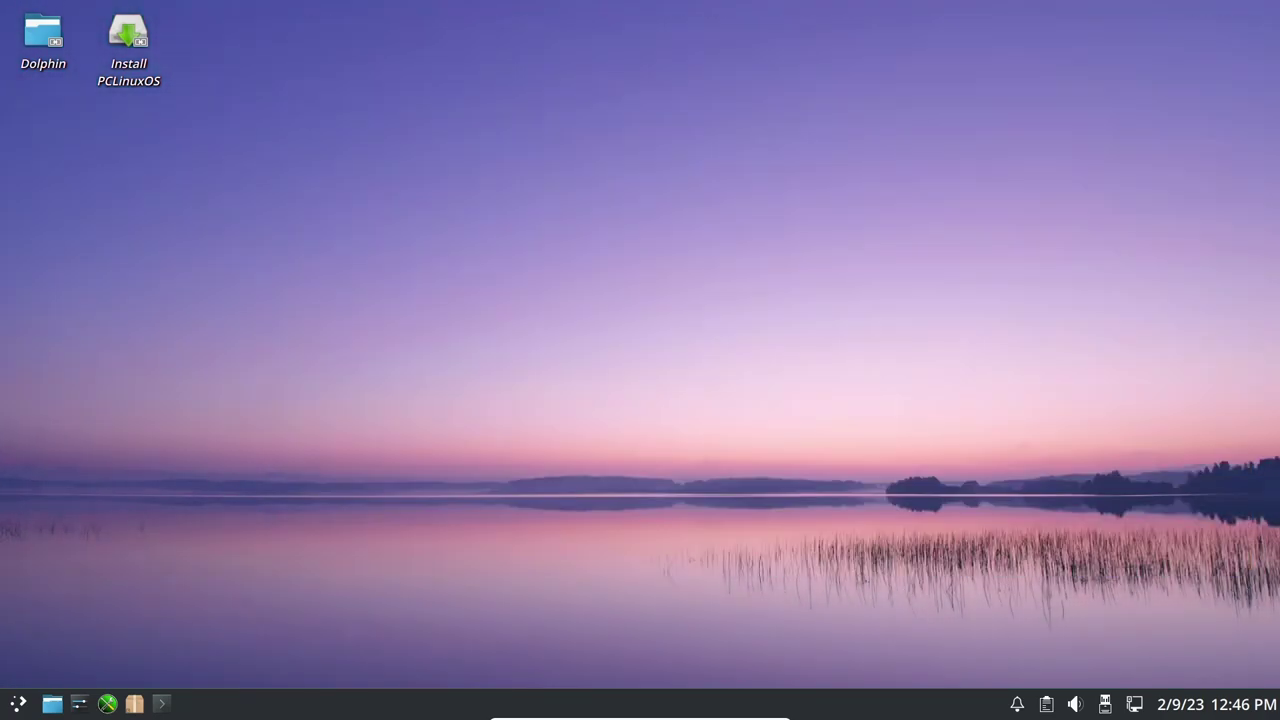
# Check the audio volume devices and the clock's monthly calendar, closing each popup
pyautogui.click(1075, 704)
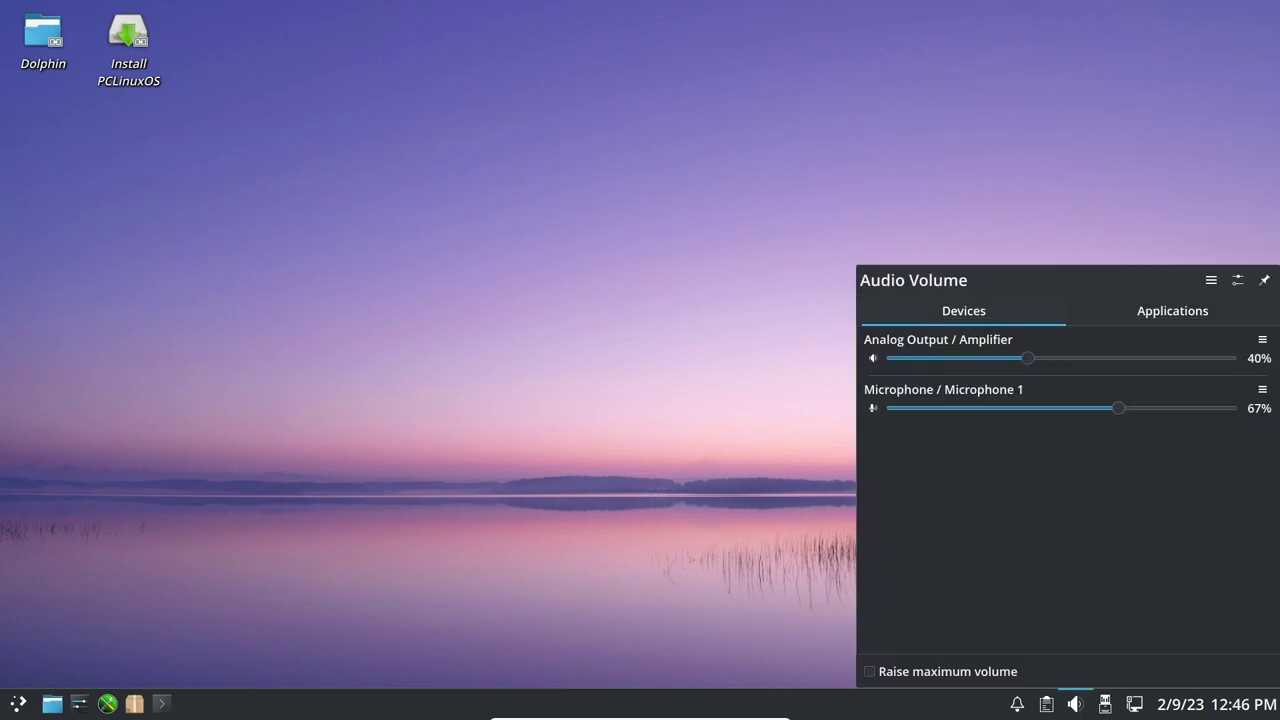
pyautogui.click(1075, 704)
pyautogui.click(1215, 704)
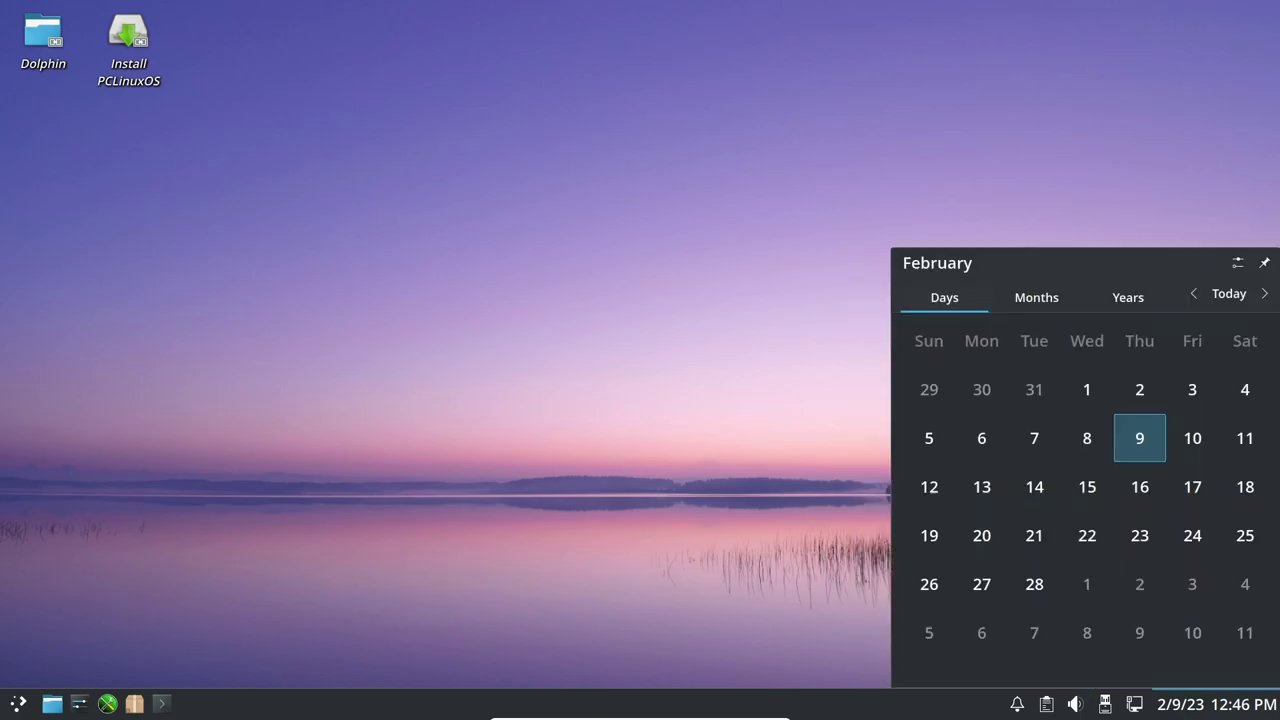
pyautogui.press('Escape')
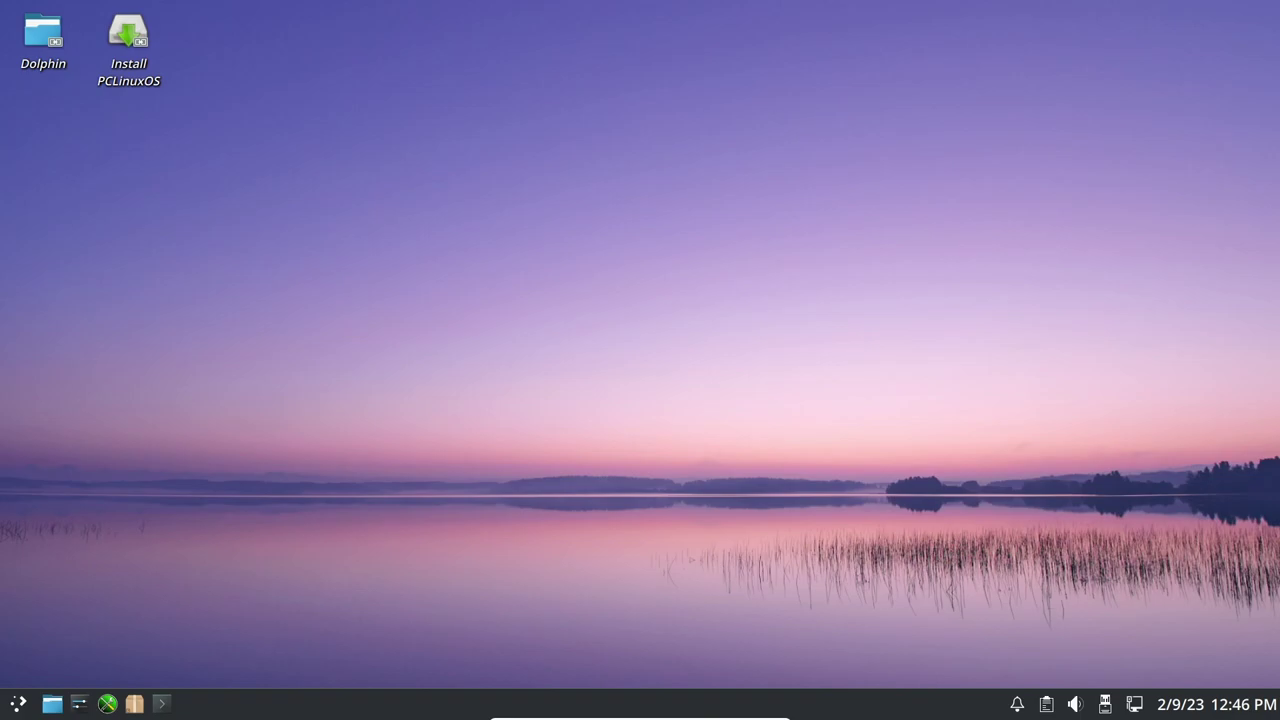
# View the Display Configuration settings from the desktop and close them
pyautogui.rightClick(436, 192)
pyautogui.press('Return')
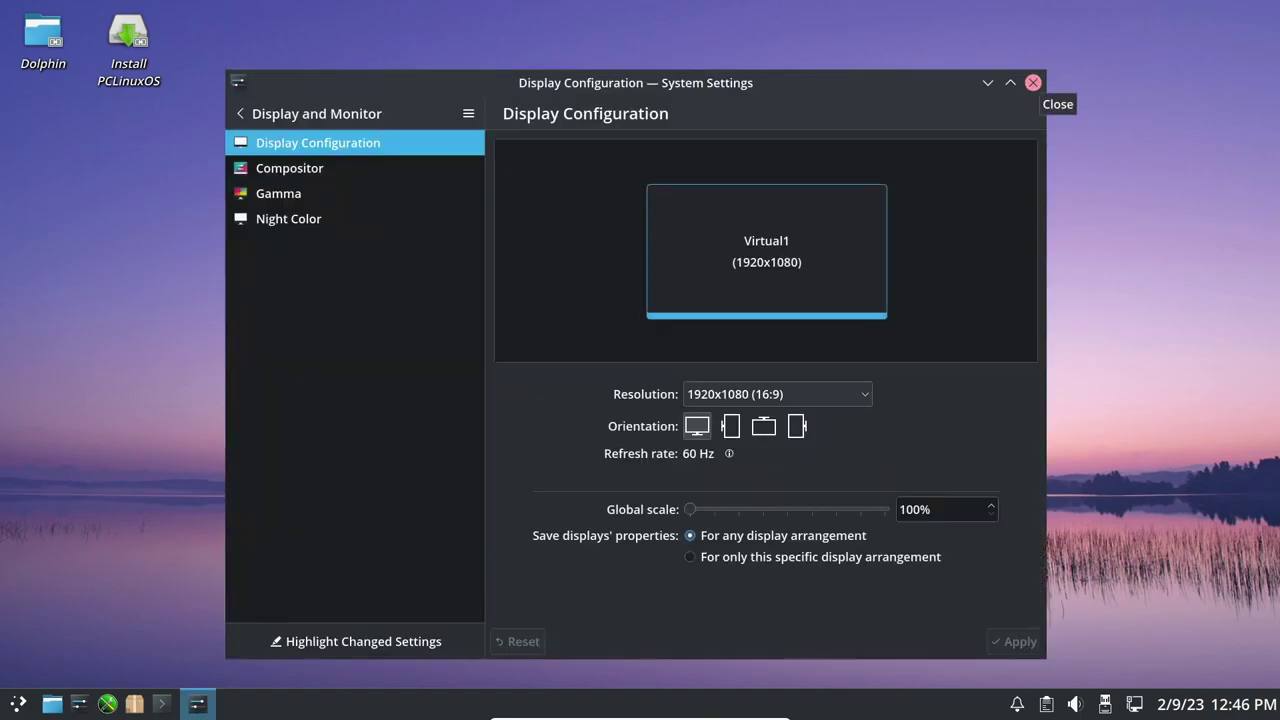
pyautogui.click(1033, 82)
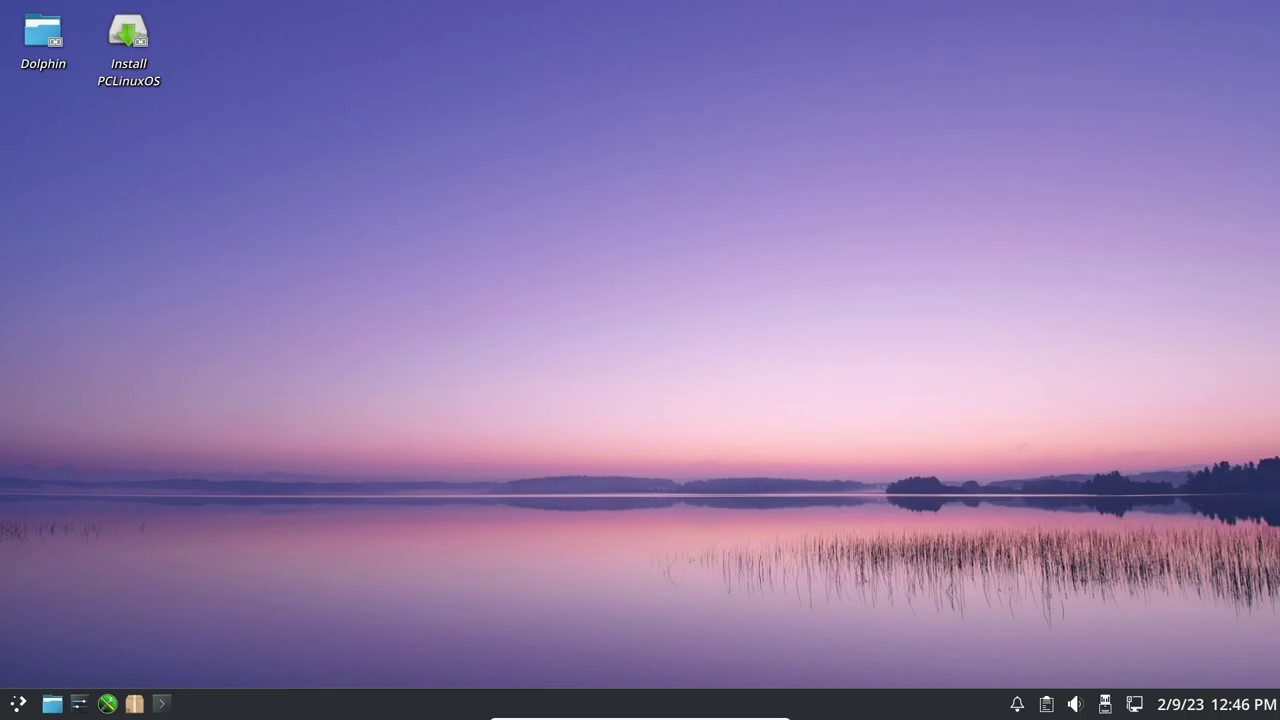